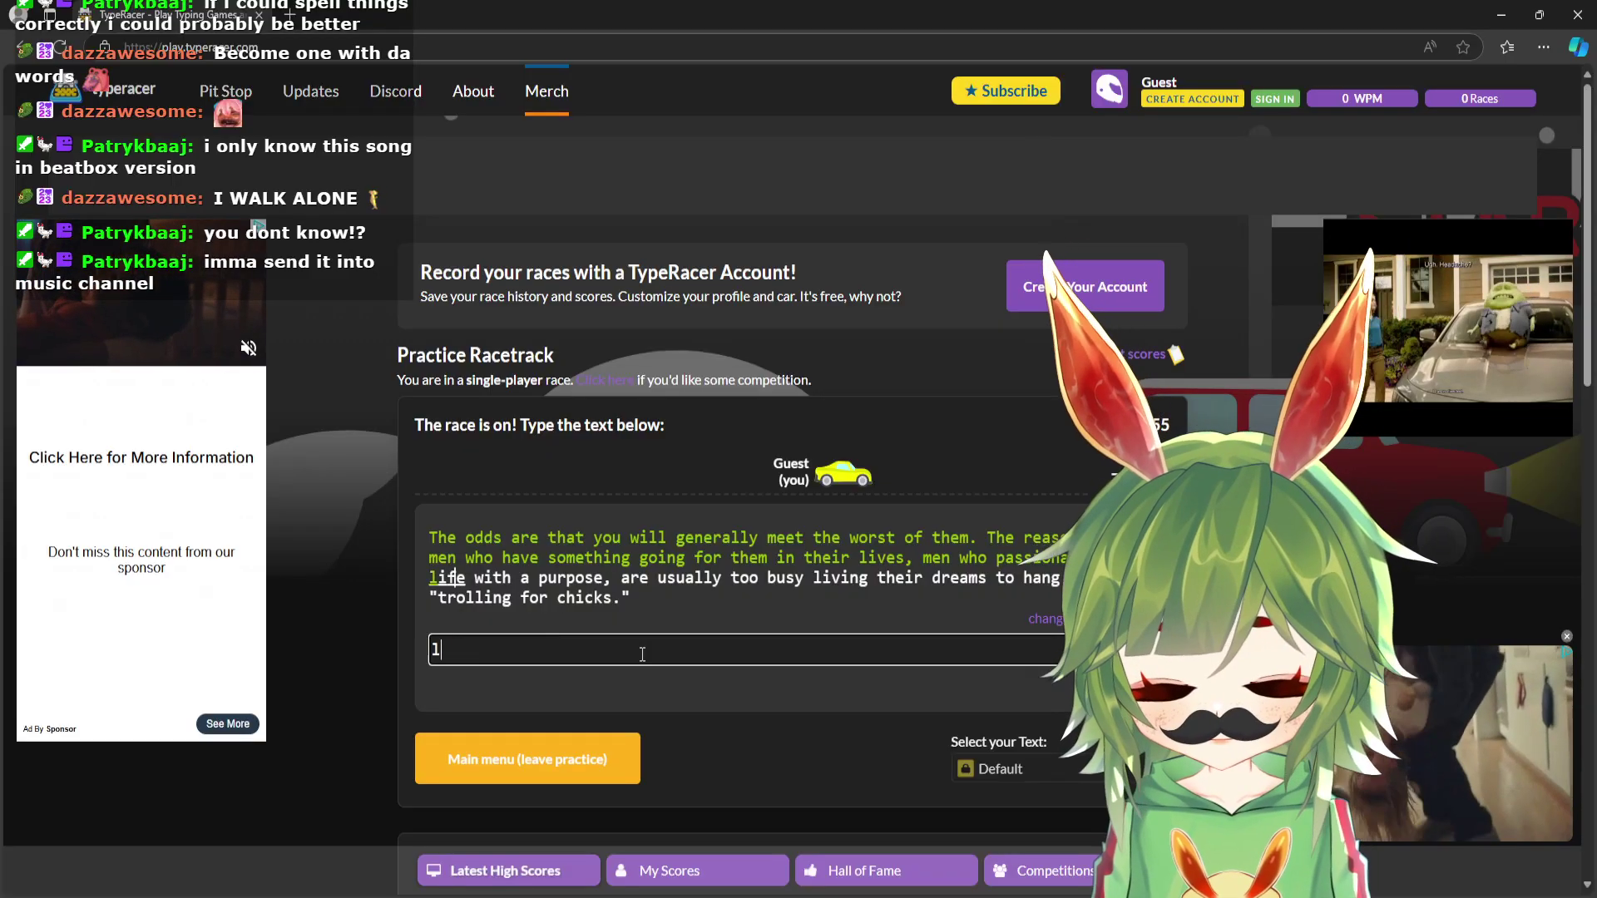
Complete the practice race by entering the rest of the passage, from "purpose," through "trolling for chicks.", correcting the mistyped word "hang".
text(ose,)
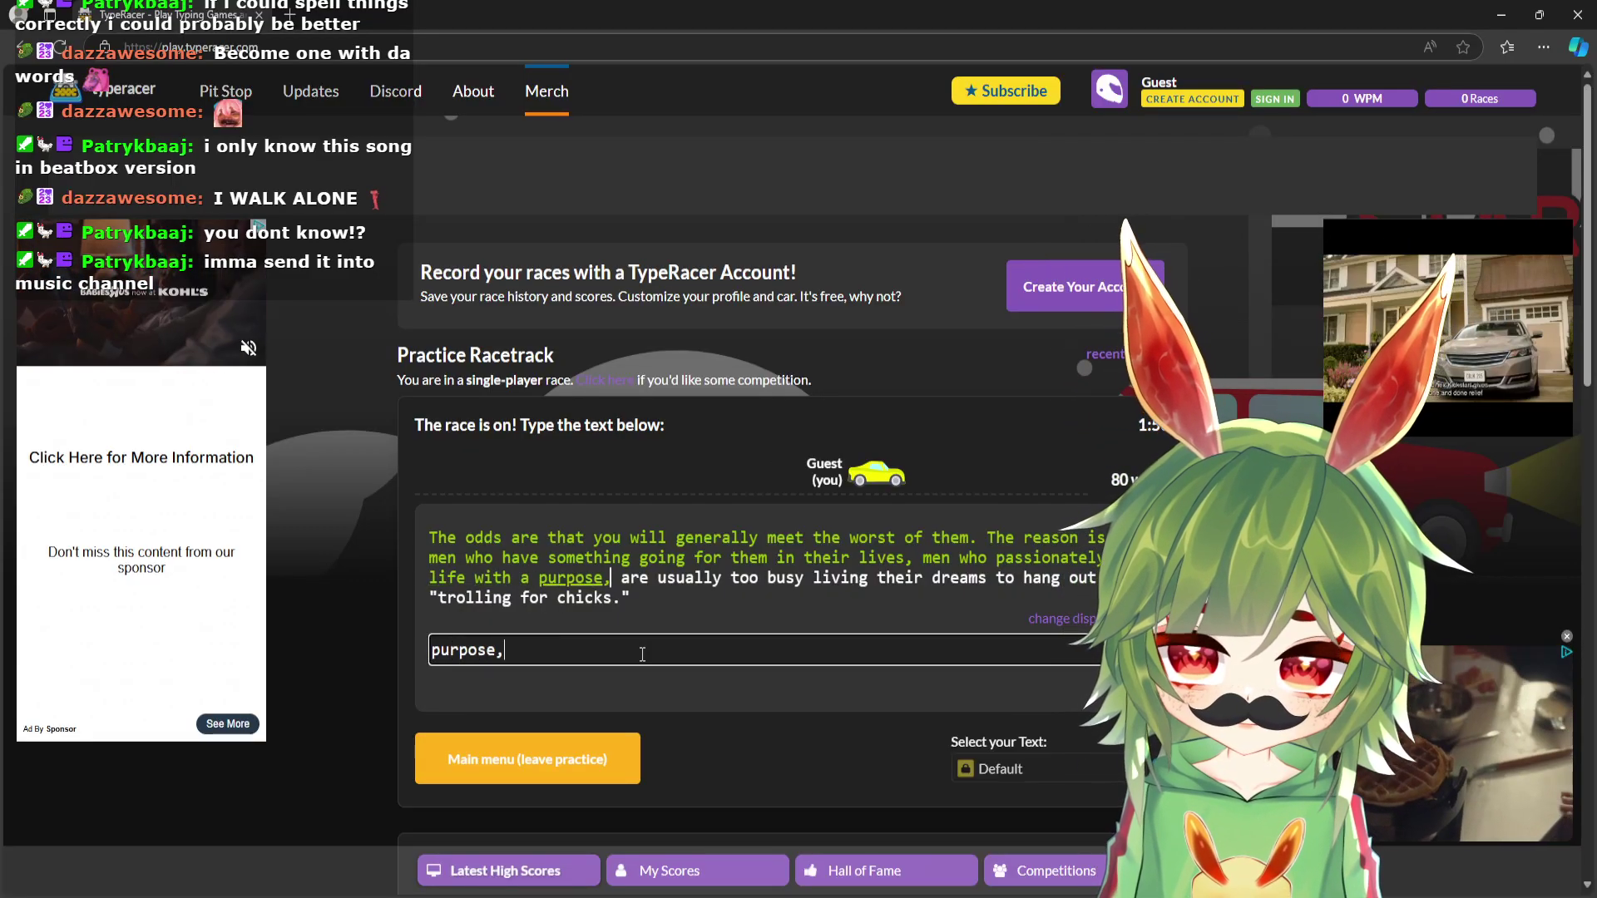
text( are usually too busy living )
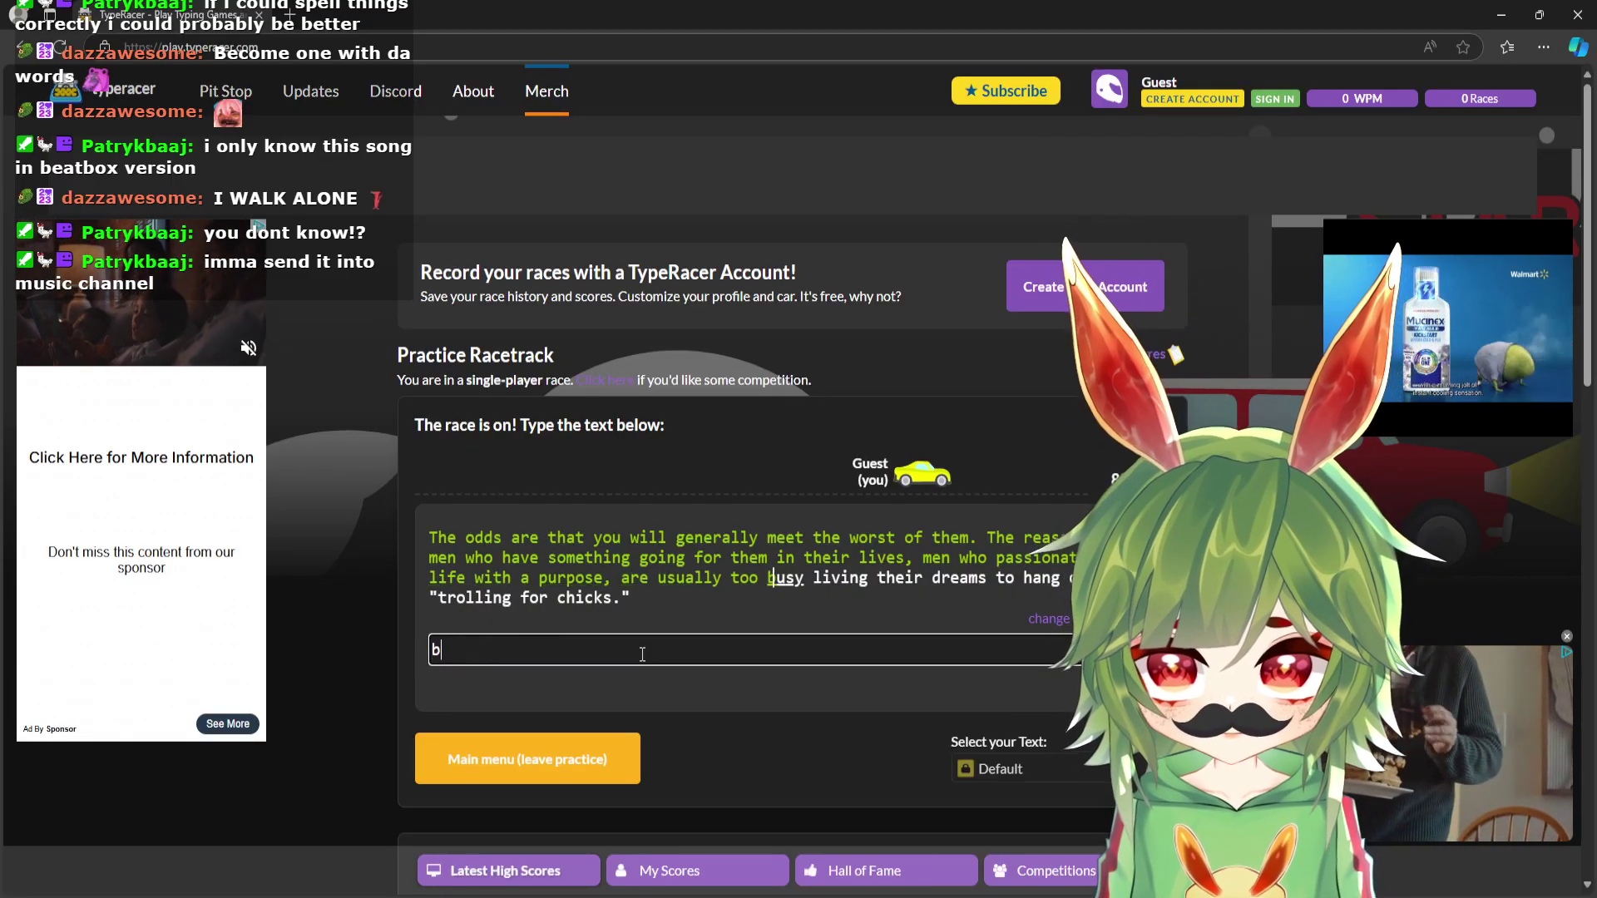
text(their)
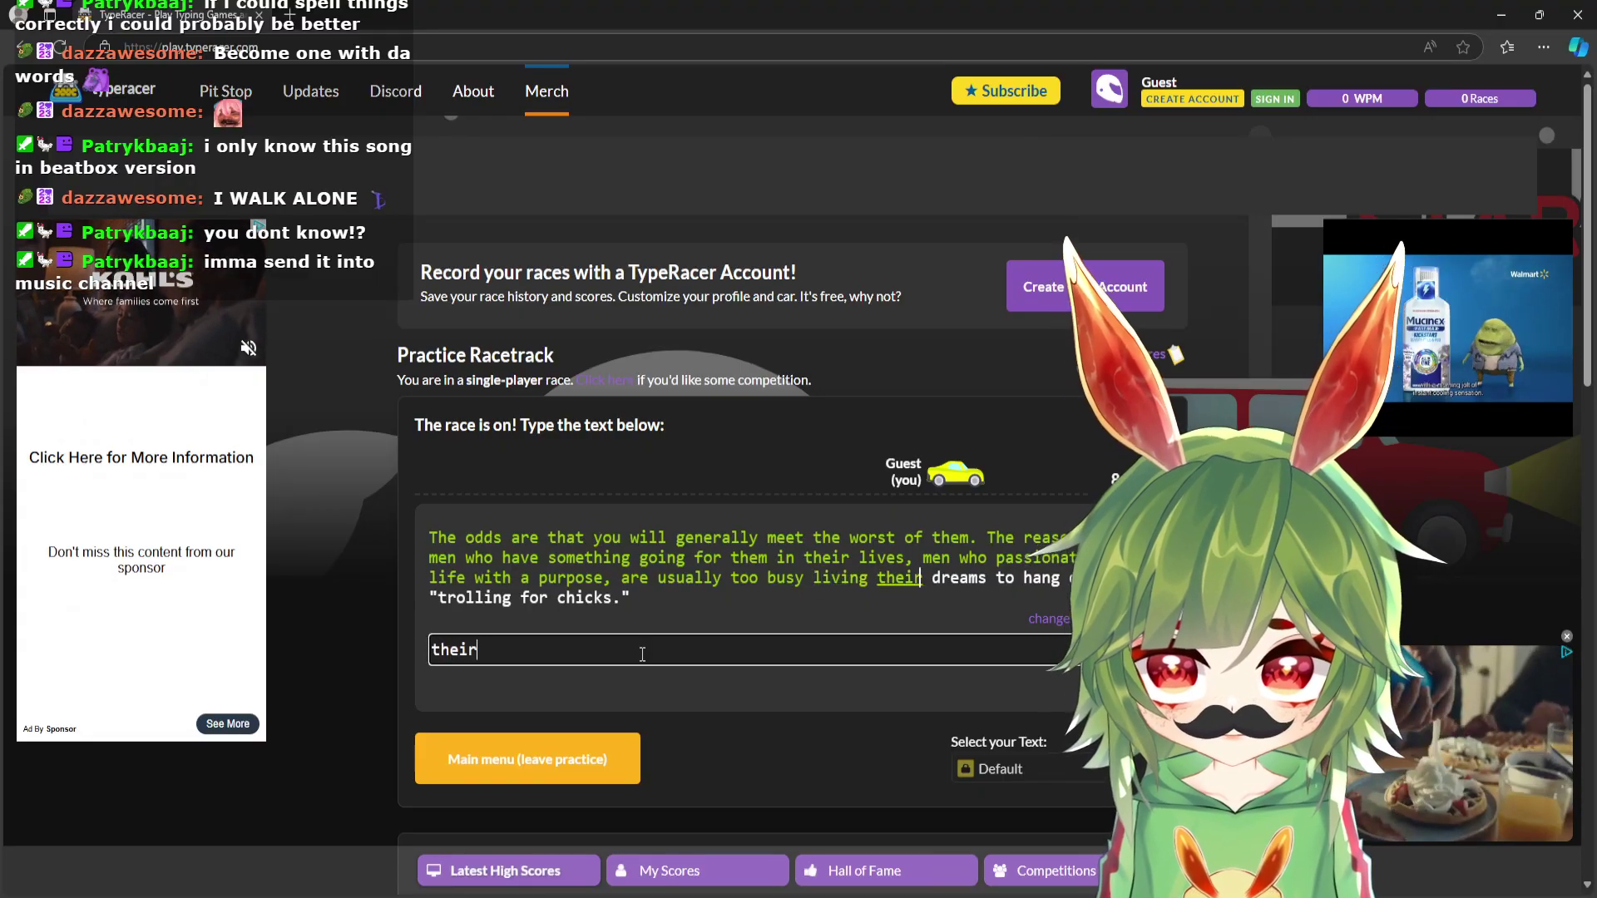
text( dreato hand)
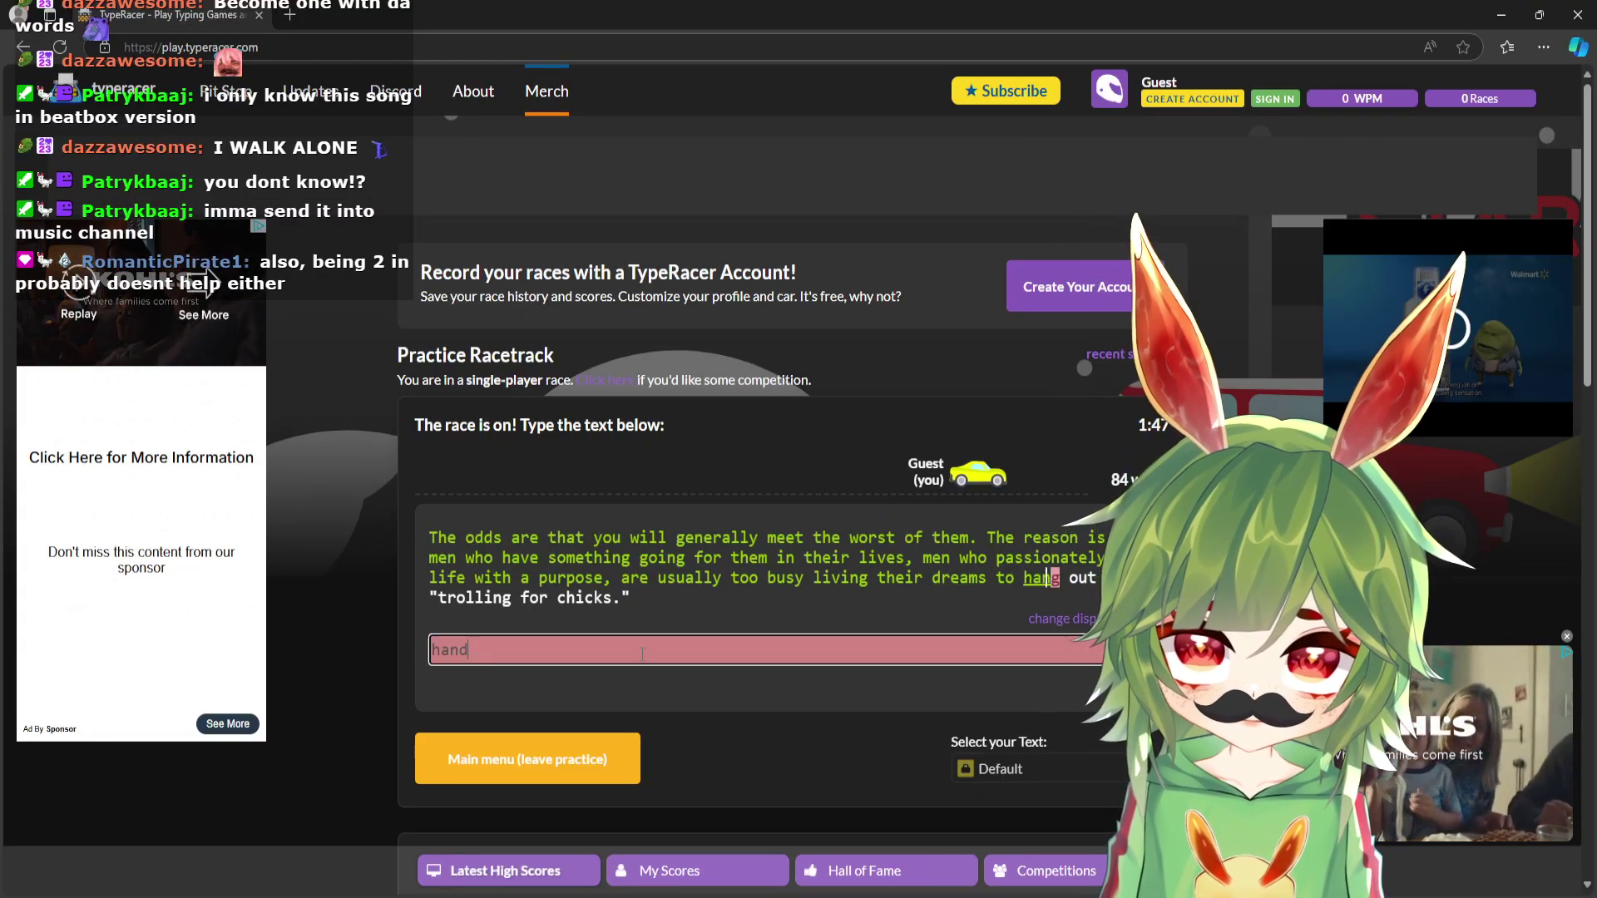
key(BackSpace)
key(BackSpace)
key(BackSpace)
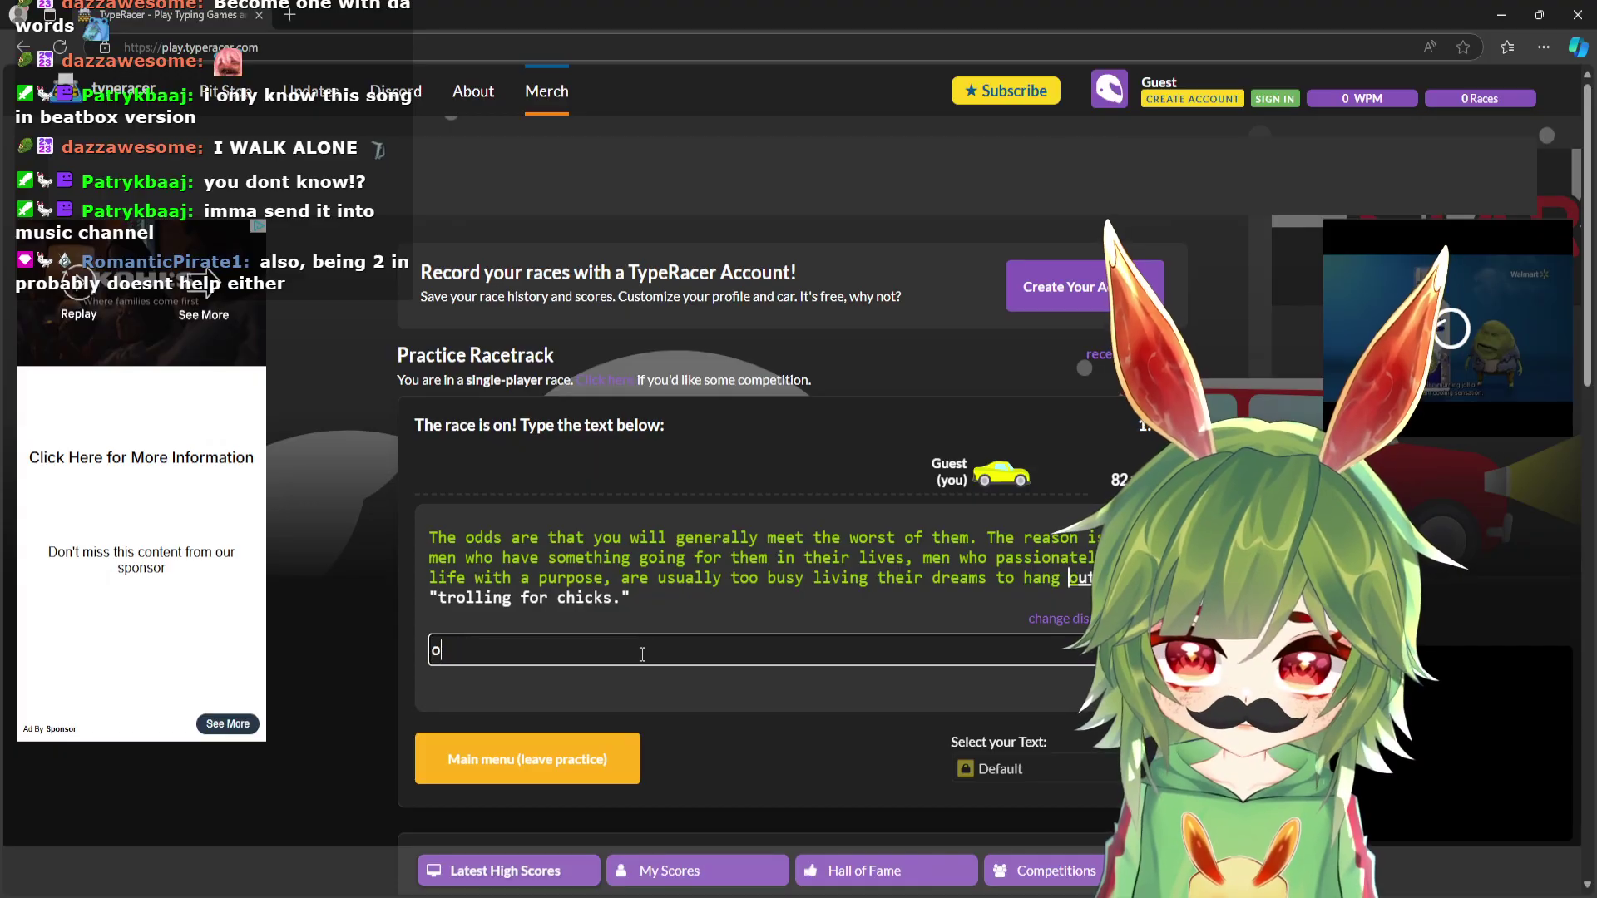
text(out )
text("trollin)
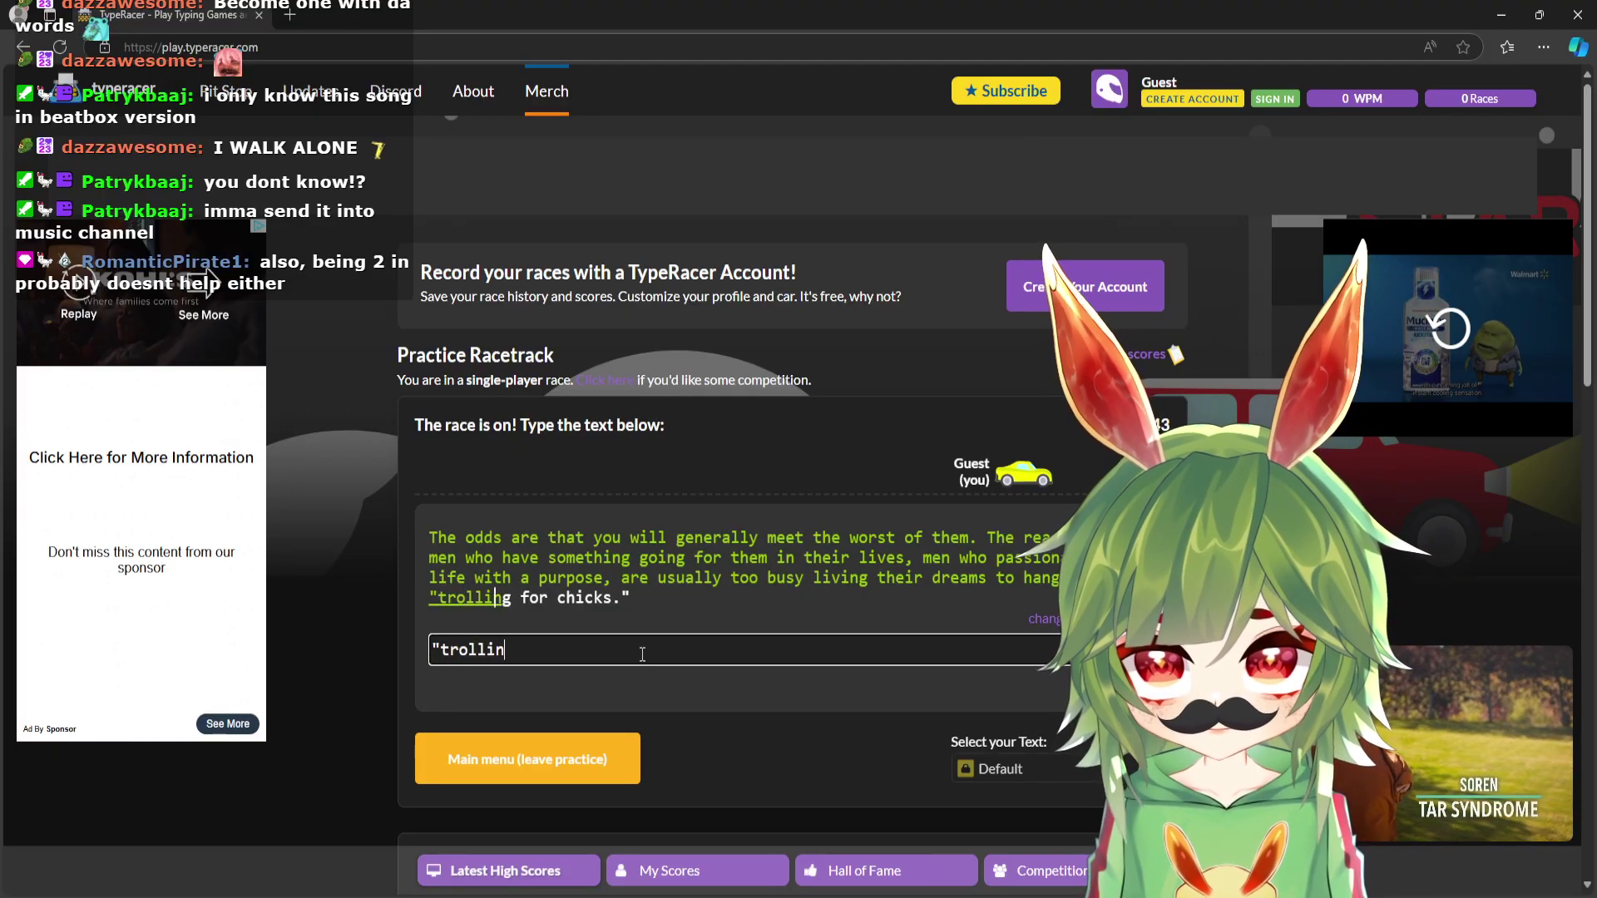
text(g for chi)
text(cks.)
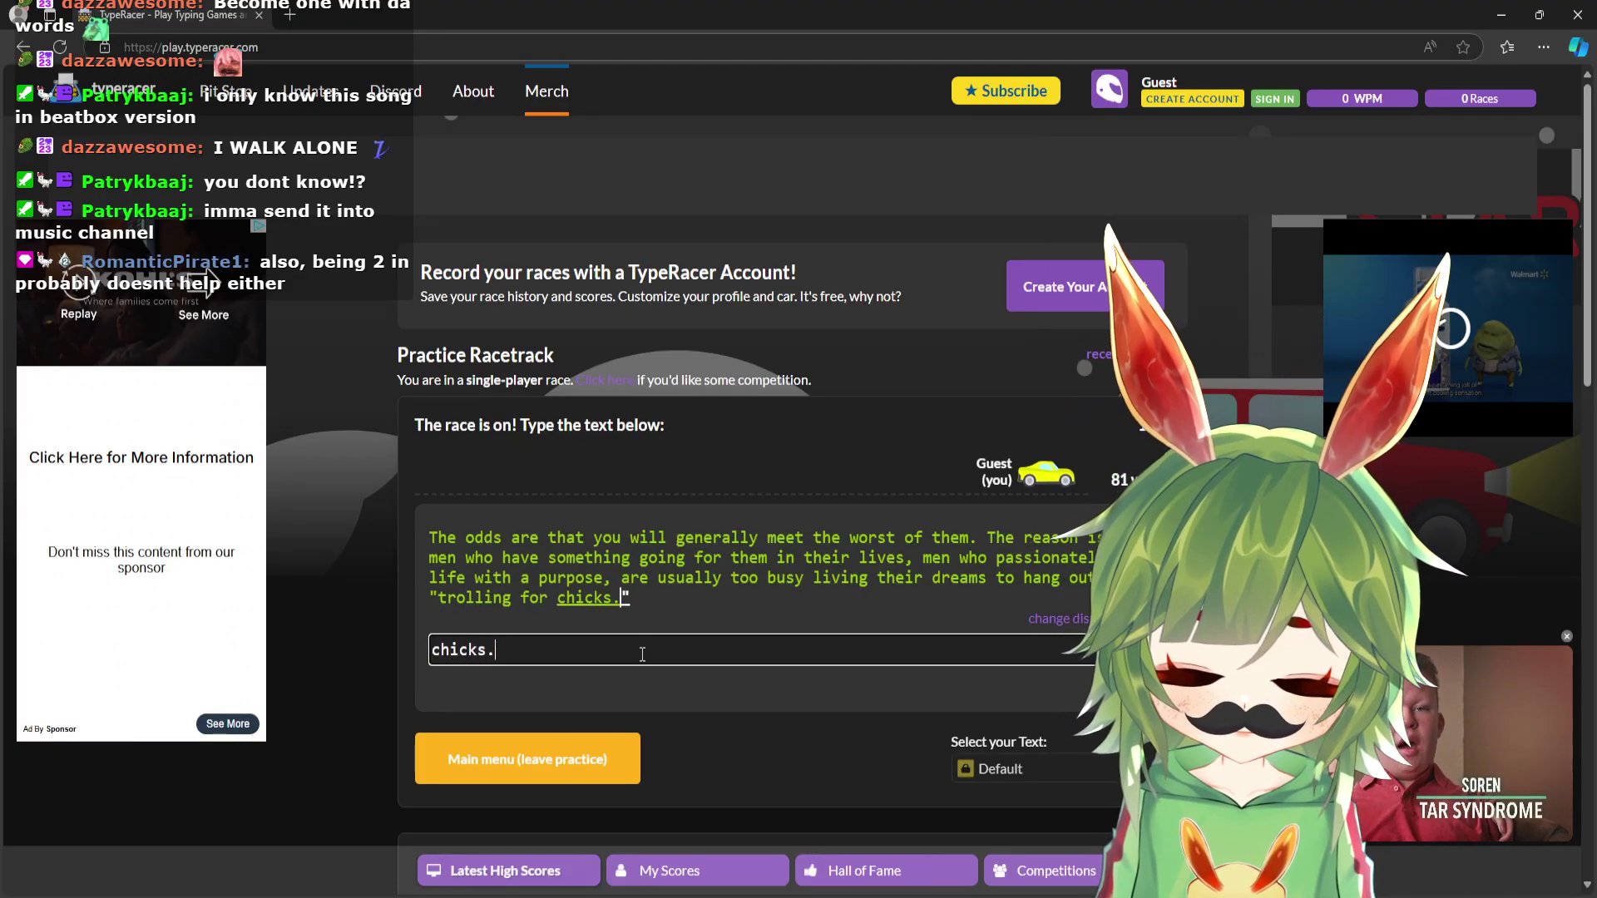
text(")
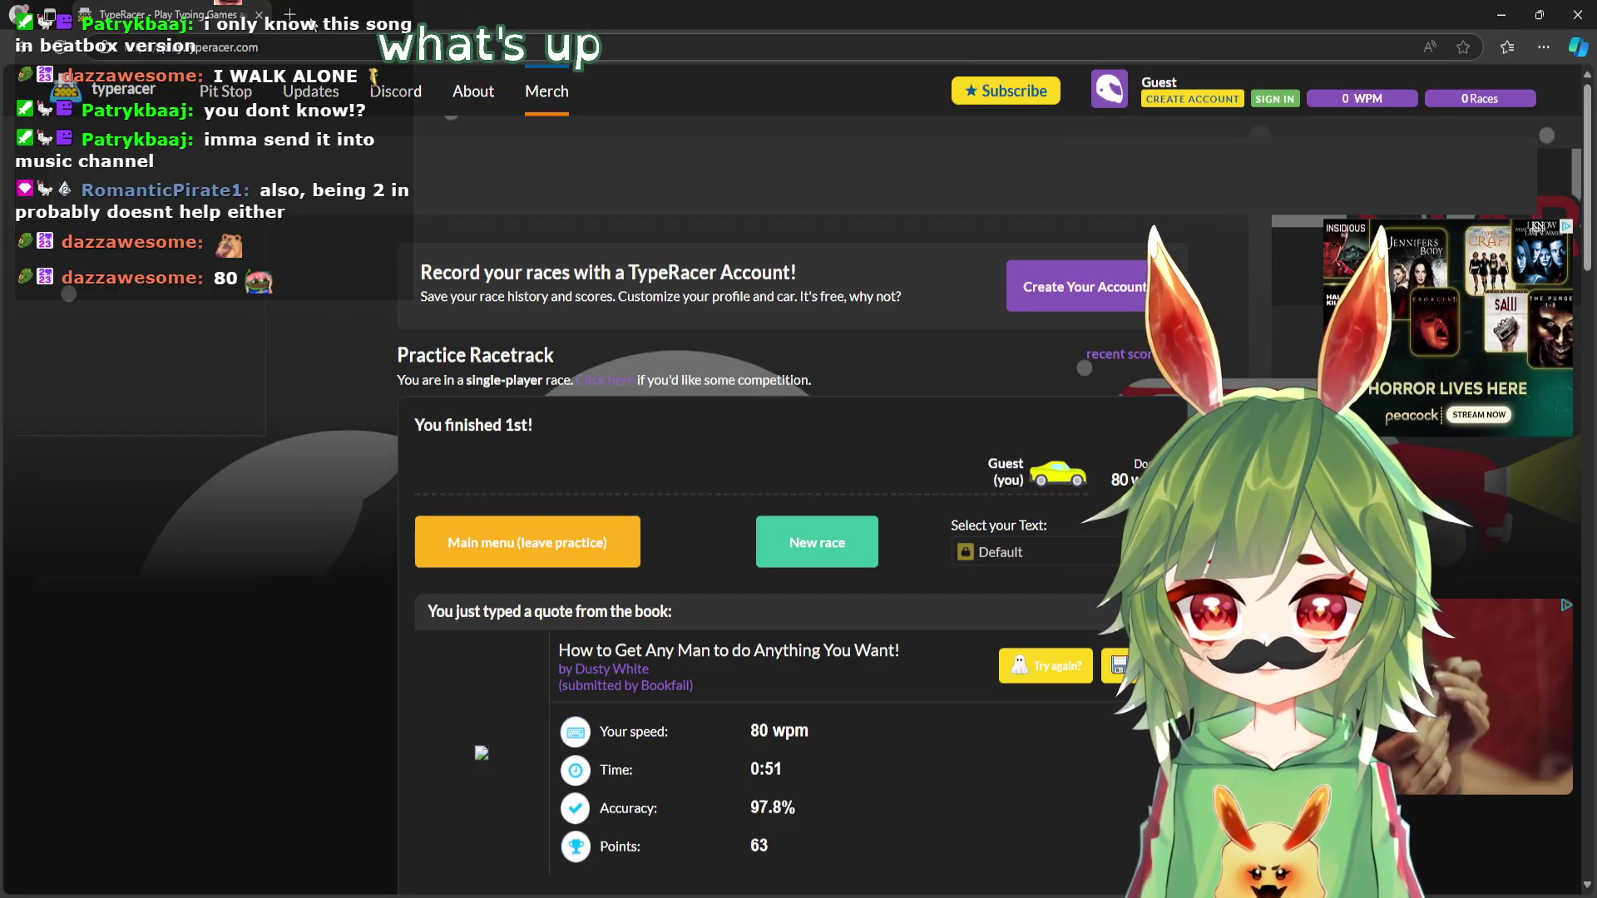
Search the web for "what's average type speed", read the answer, and return to the TypeRacer page.
click(298, 50)
text(what's average)
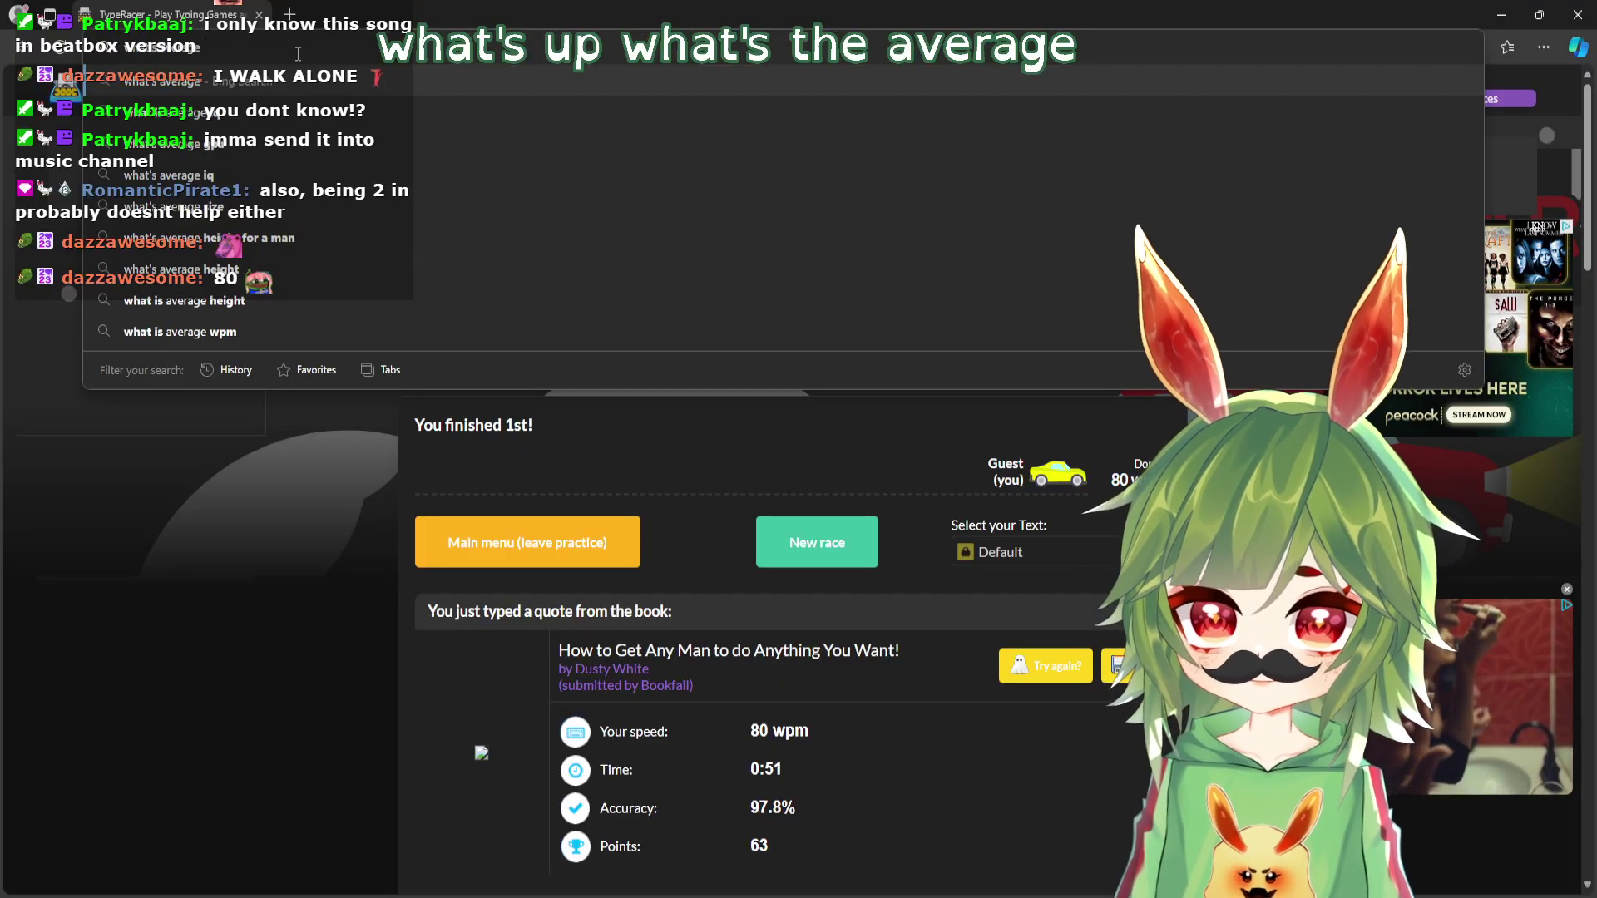
text( type speed)
key(Return)
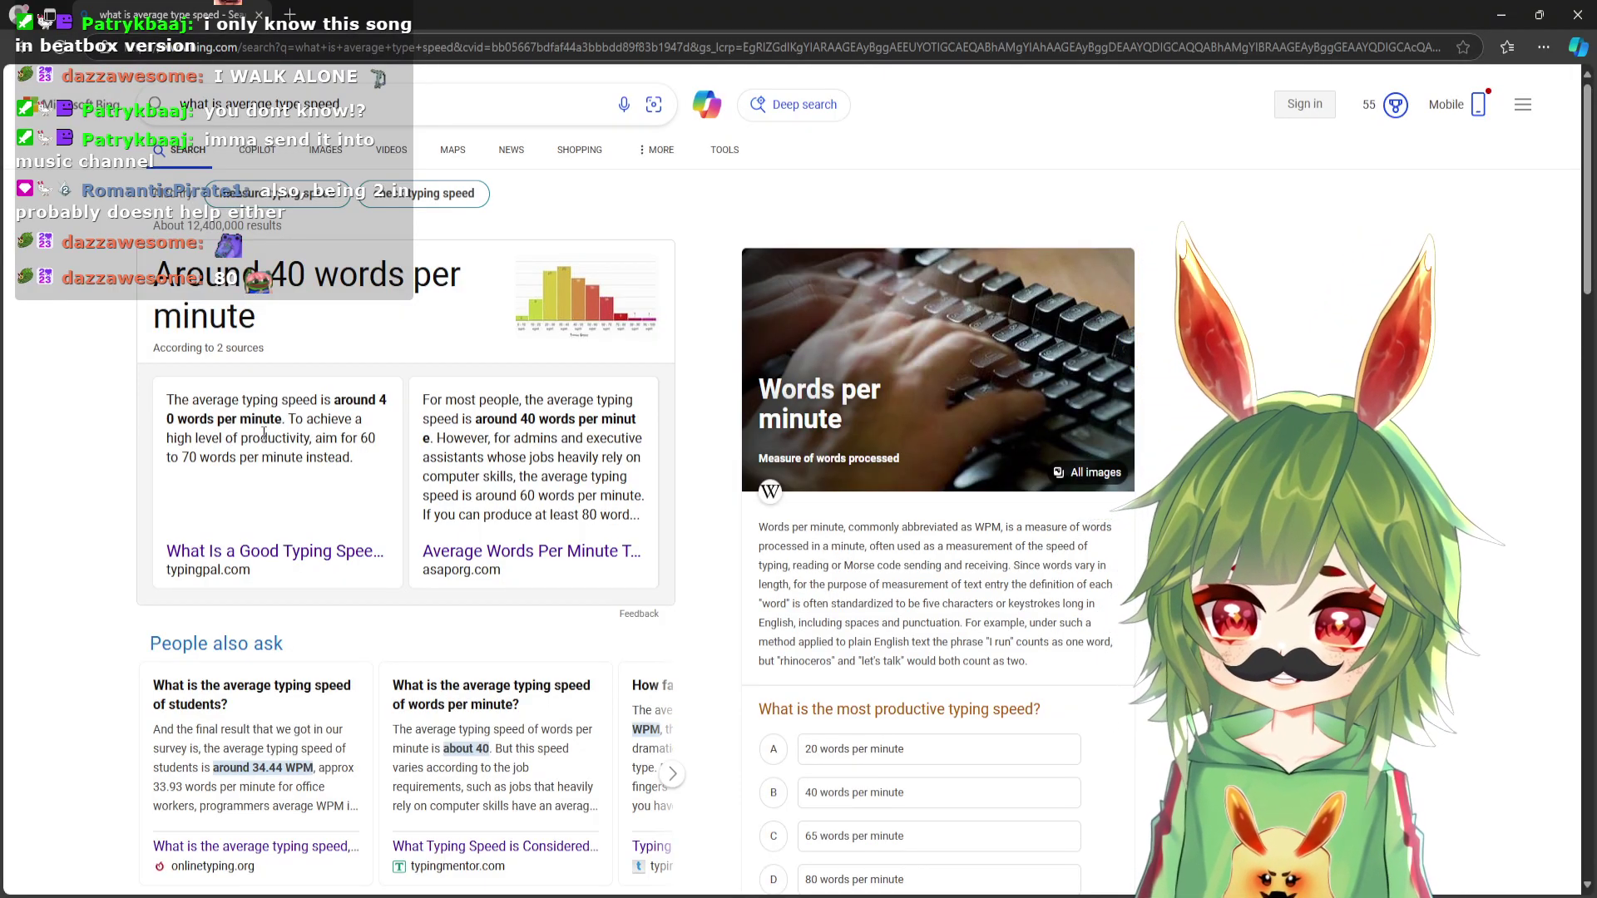
click(23, 46)
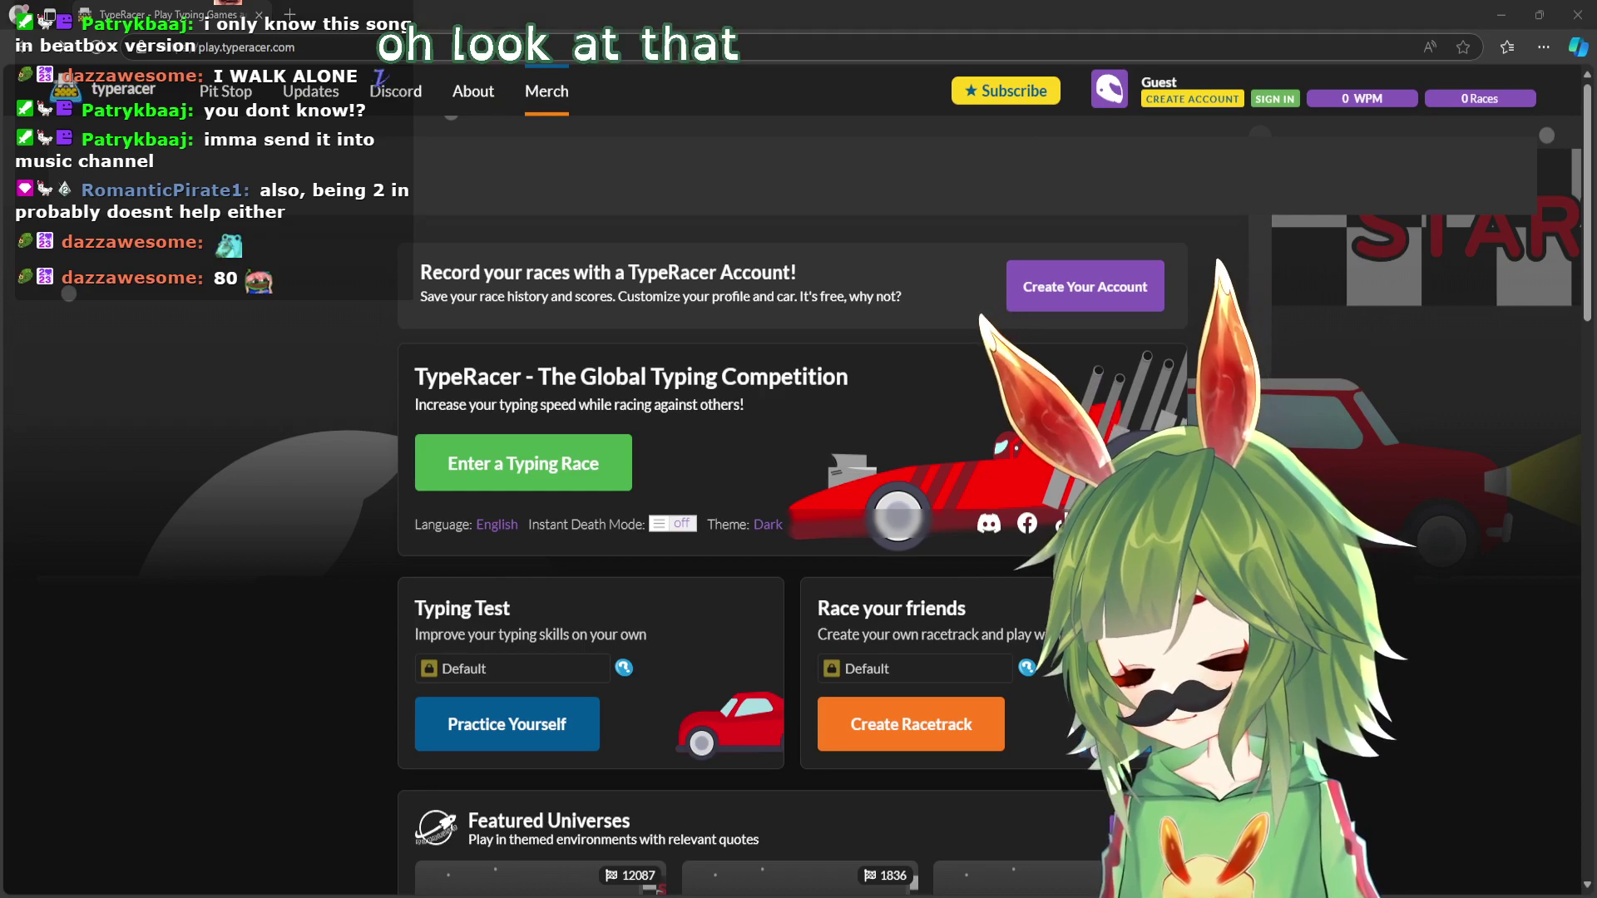
Switch to Paint and, with a larger brush, paint a dark brown moustache across the middle of the tomato.
key(alt+Tab)
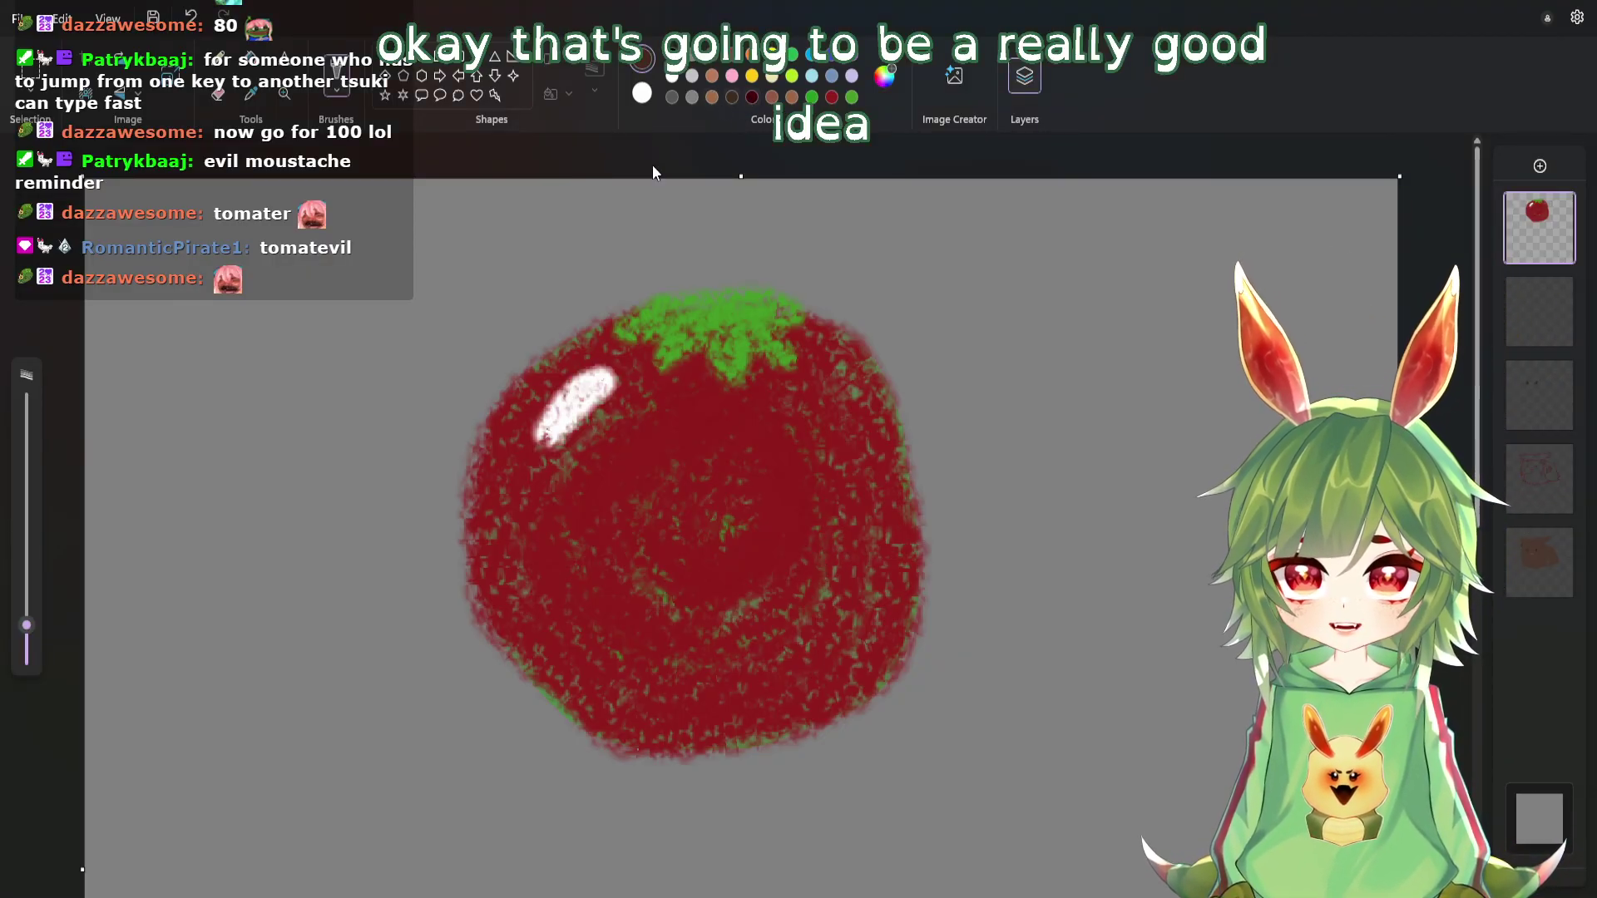
drag(27, 626, 39, 587)
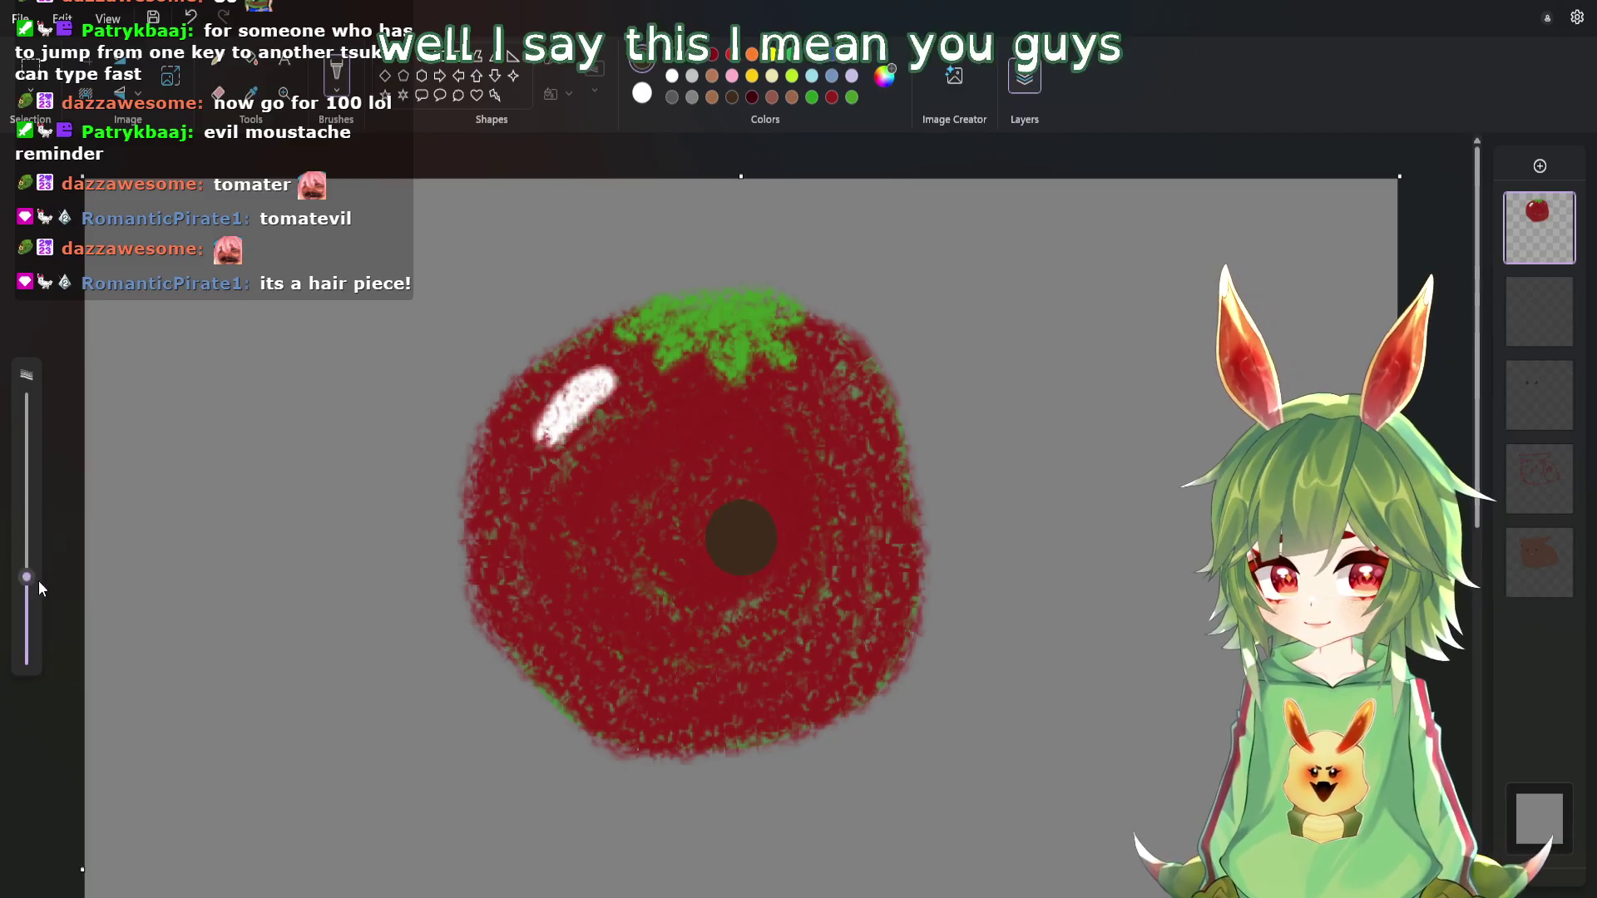
drag(667, 551, 656, 520)
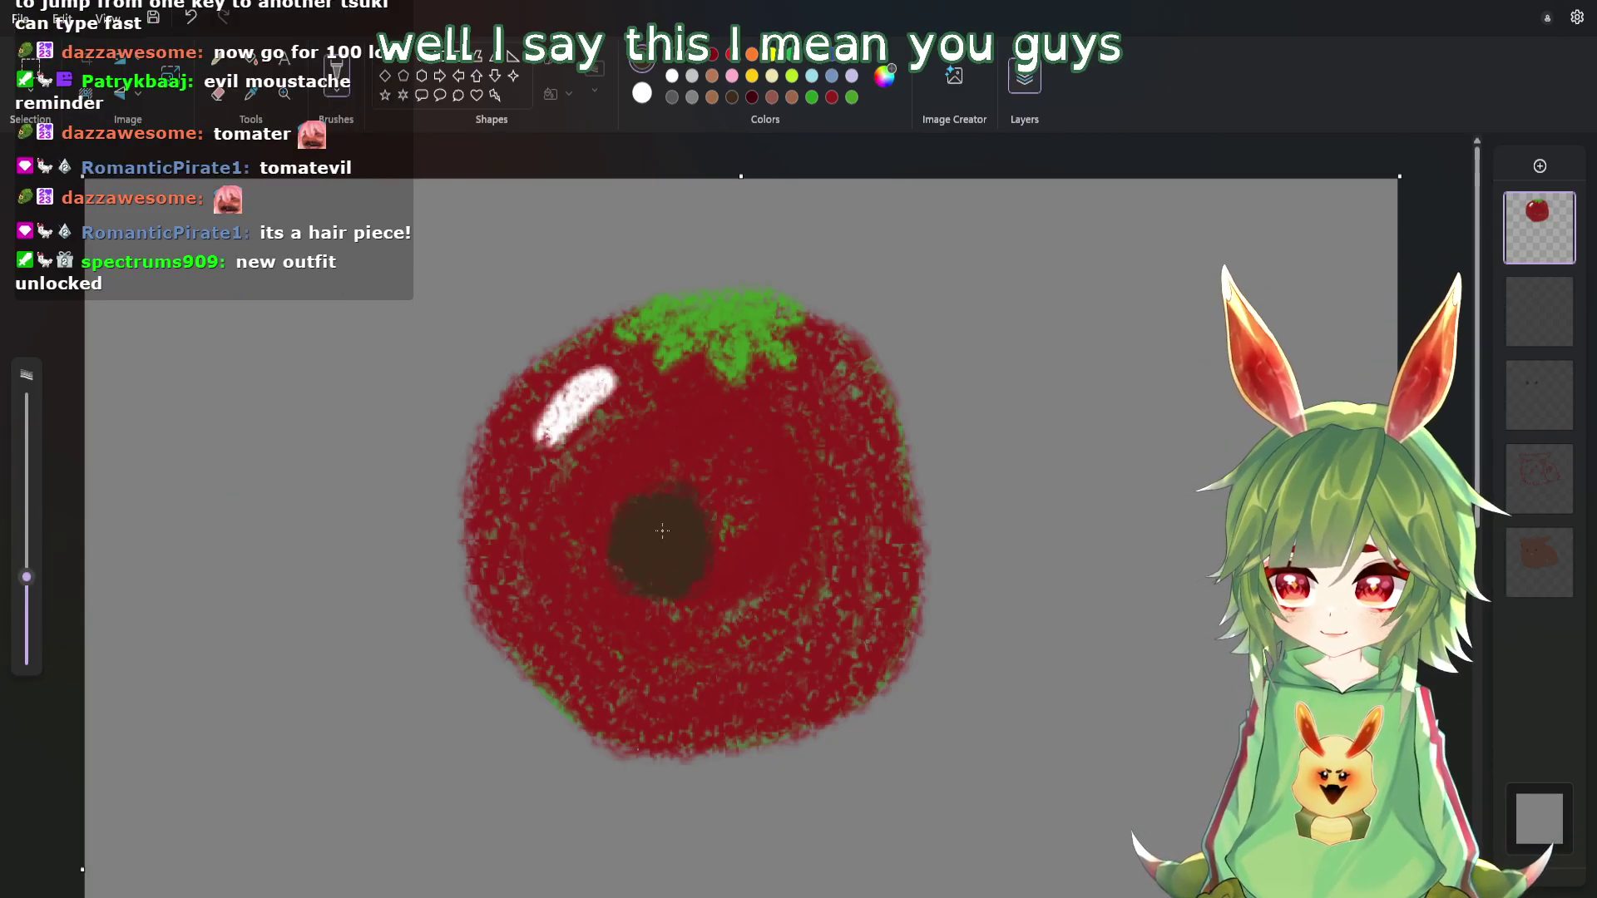
mouse_move(765, 541)
mouse_down()
mouse_move(773, 585)
mouse_move(798, 576)
mouse_move(811, 545)
mouse_up()
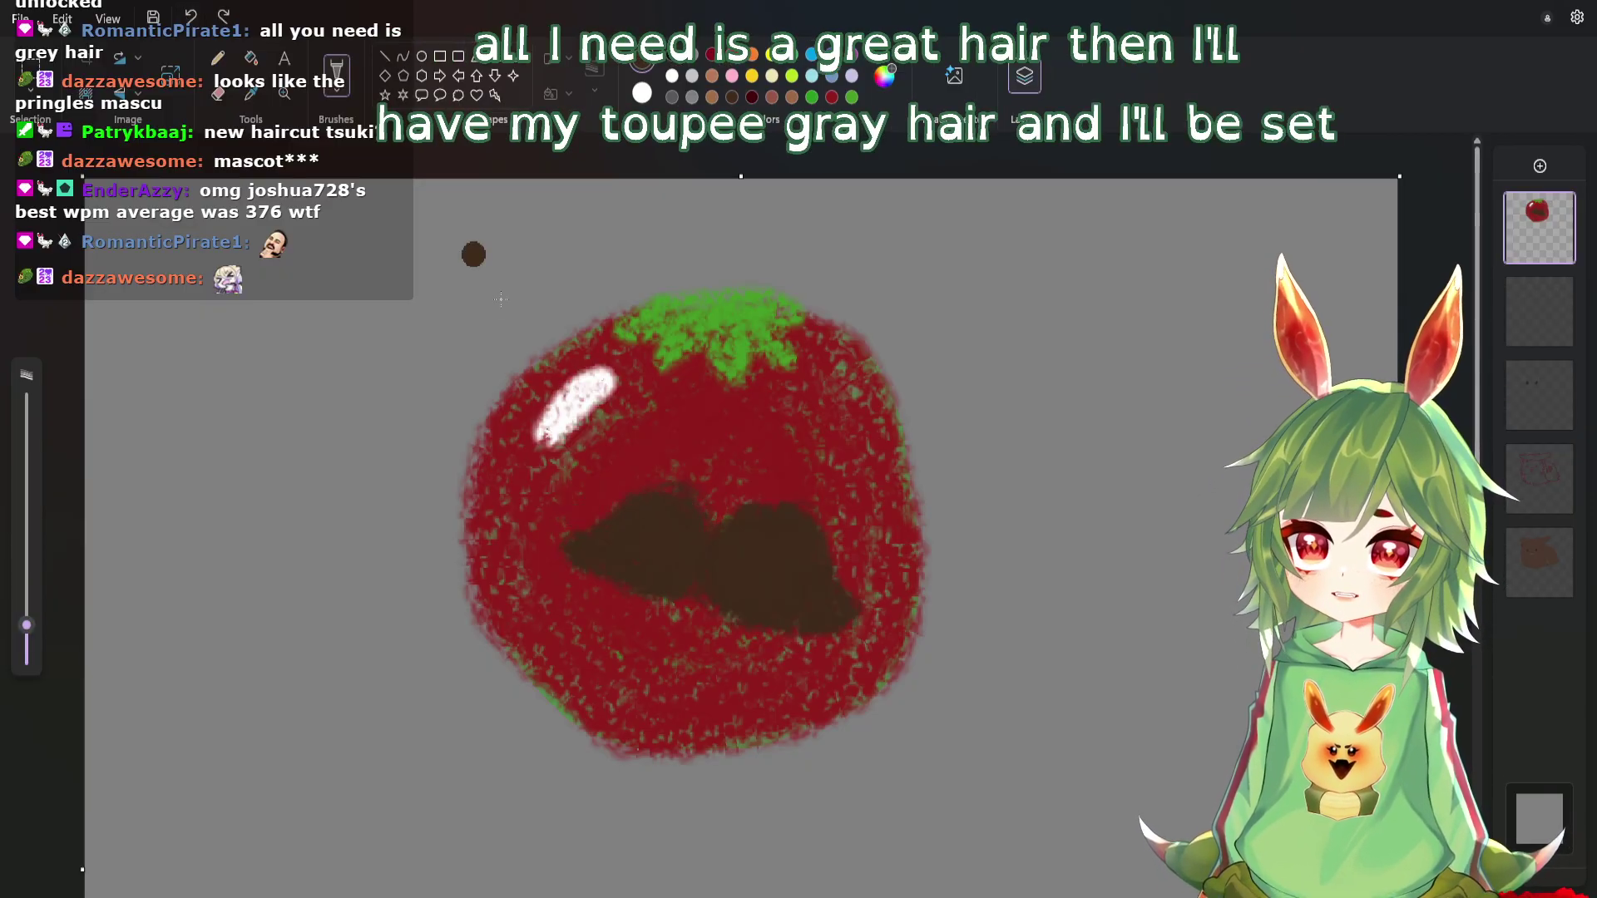
Try a short horizontal black stroke for an eye above the moustache's right half, and undo it.
click(729, 379)
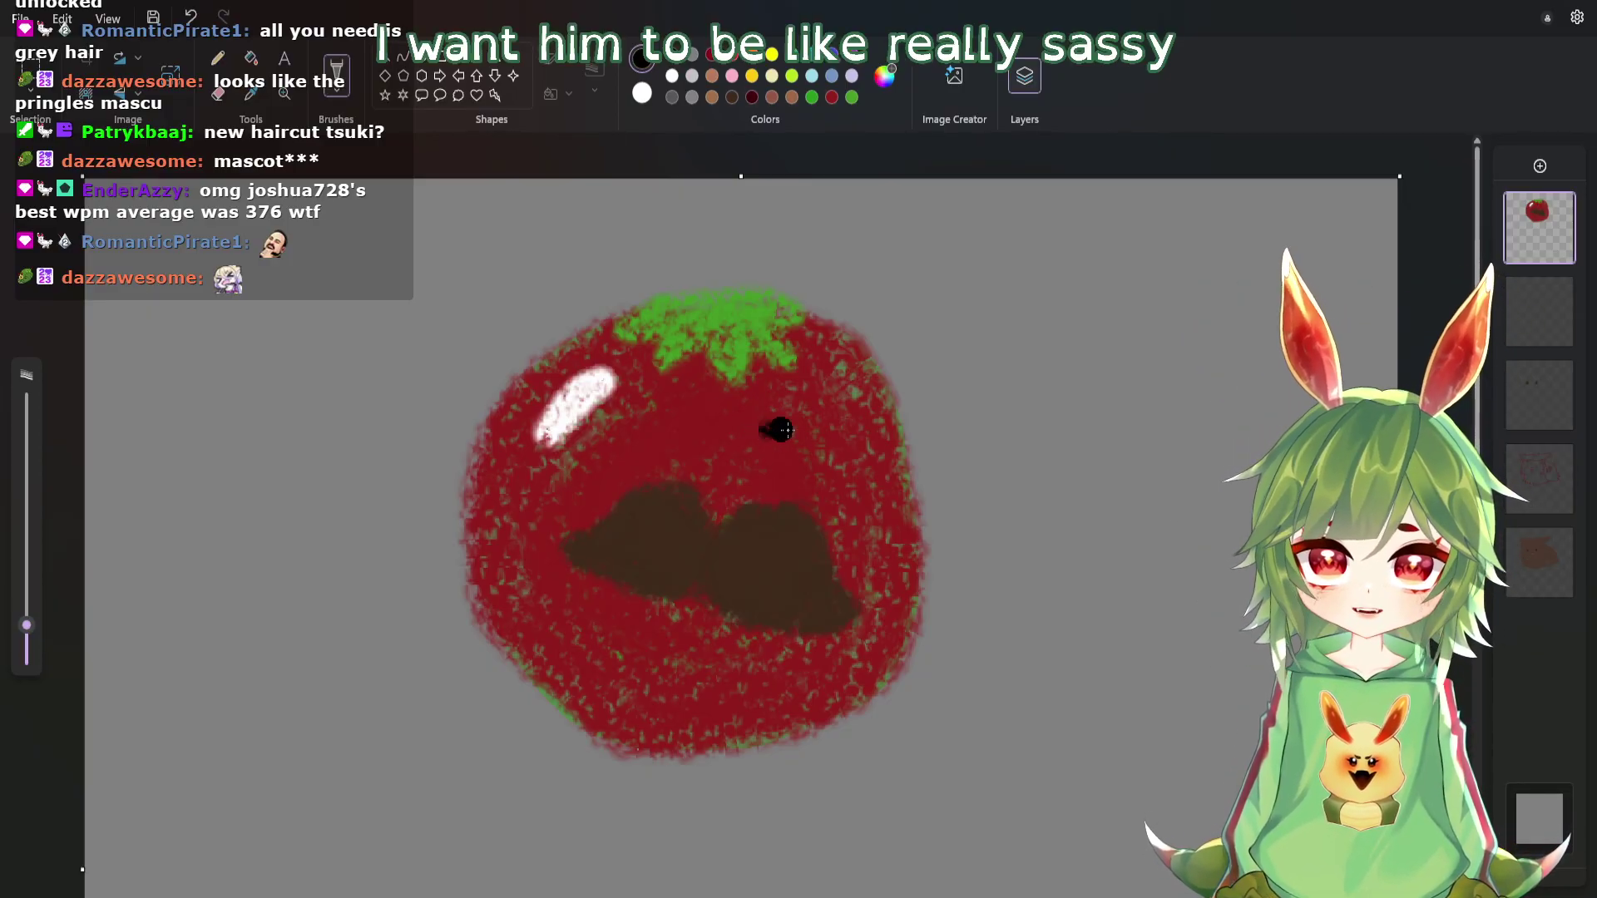
drag(780, 429, 836, 426)
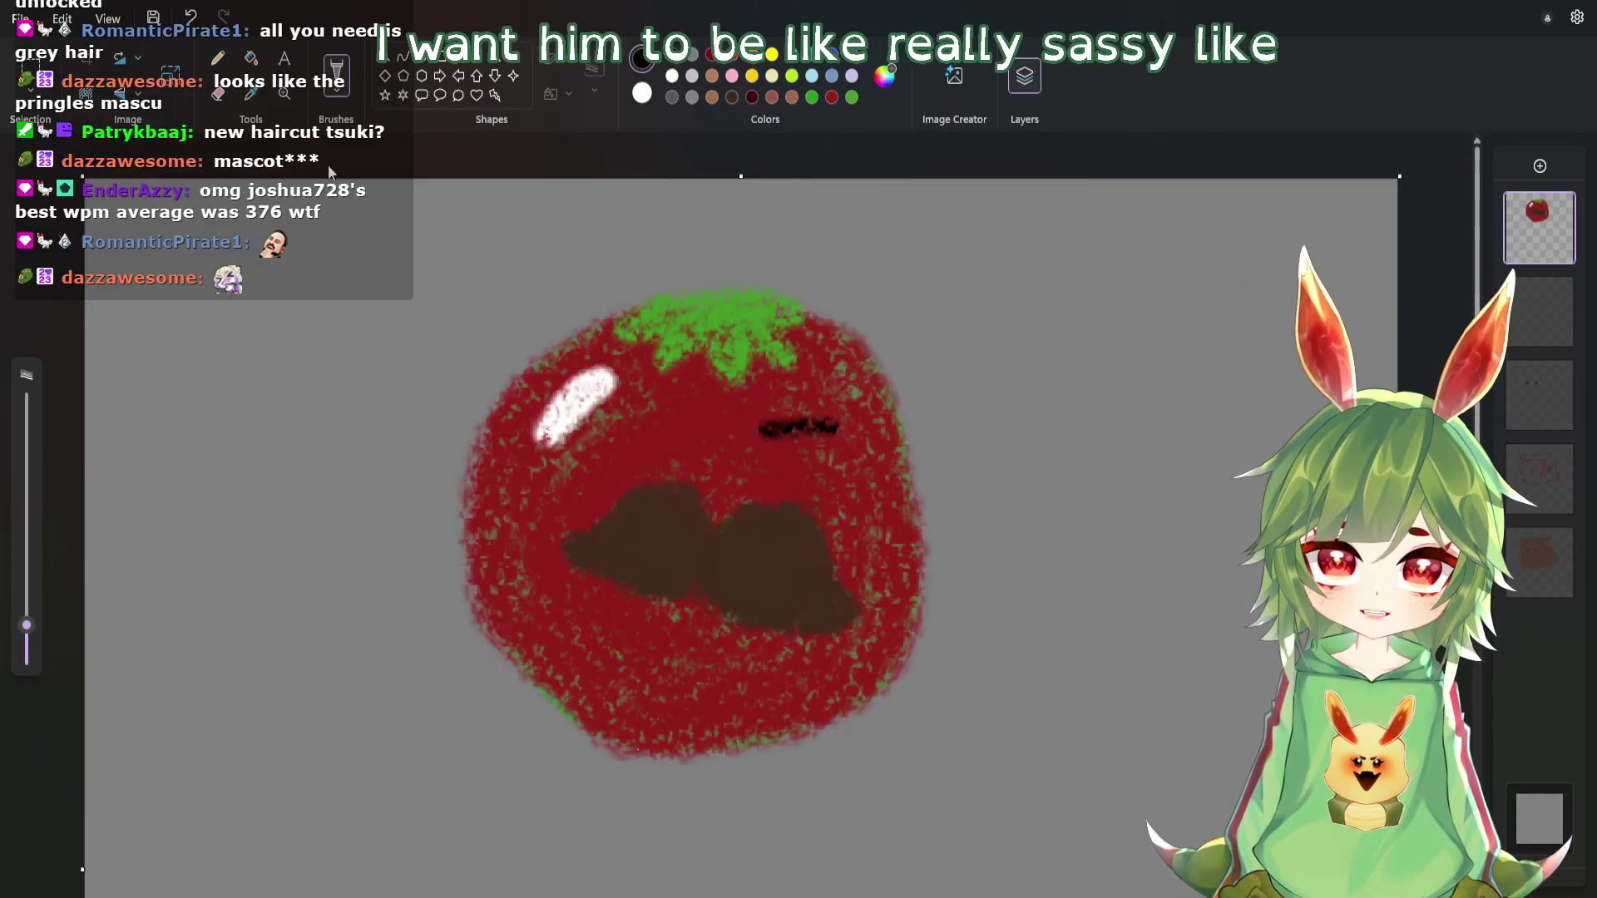
click(191, 16)
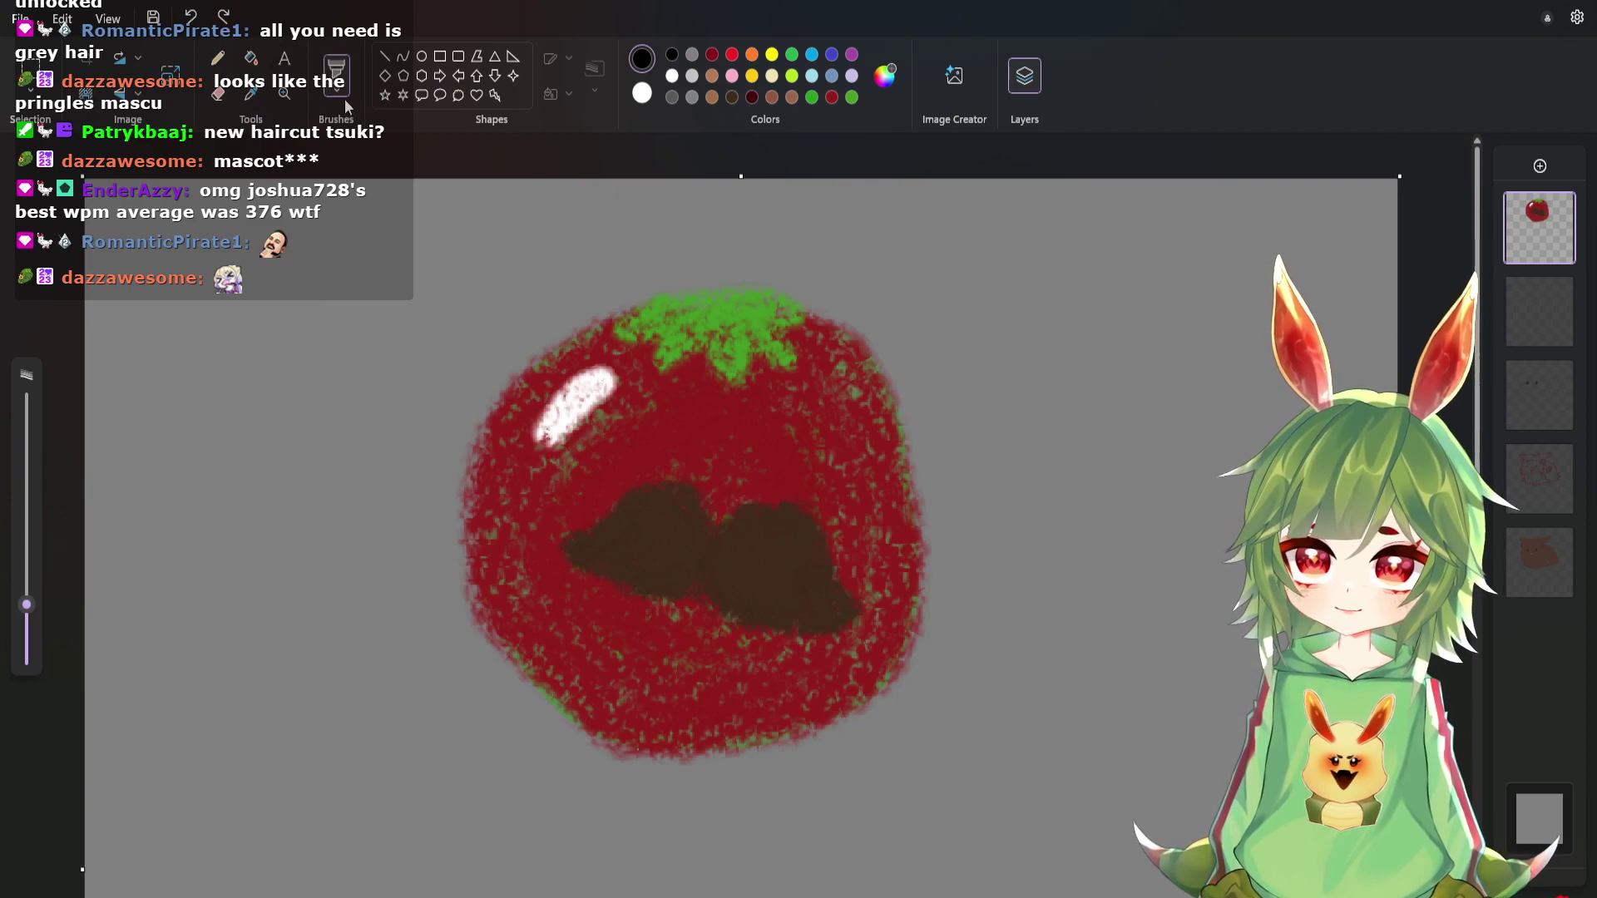
Try a thinner brush and sketch black wavy lids with outlined round eyes above the moustache, undoing the stray brow stroke.
click(336, 75)
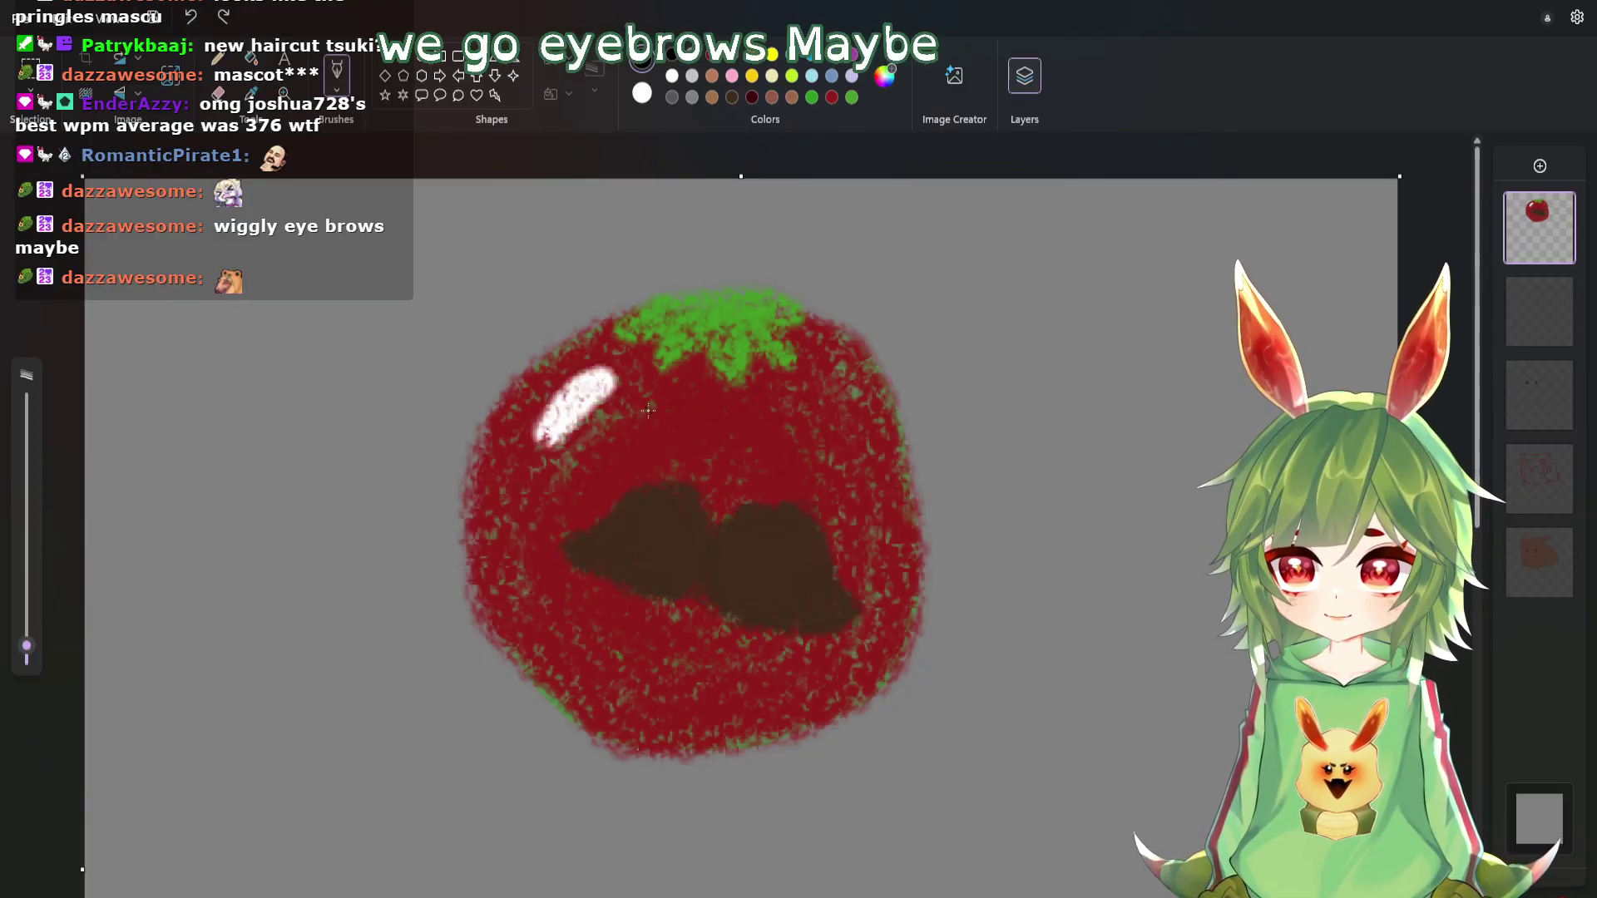
drag(705, 424, 709, 424)
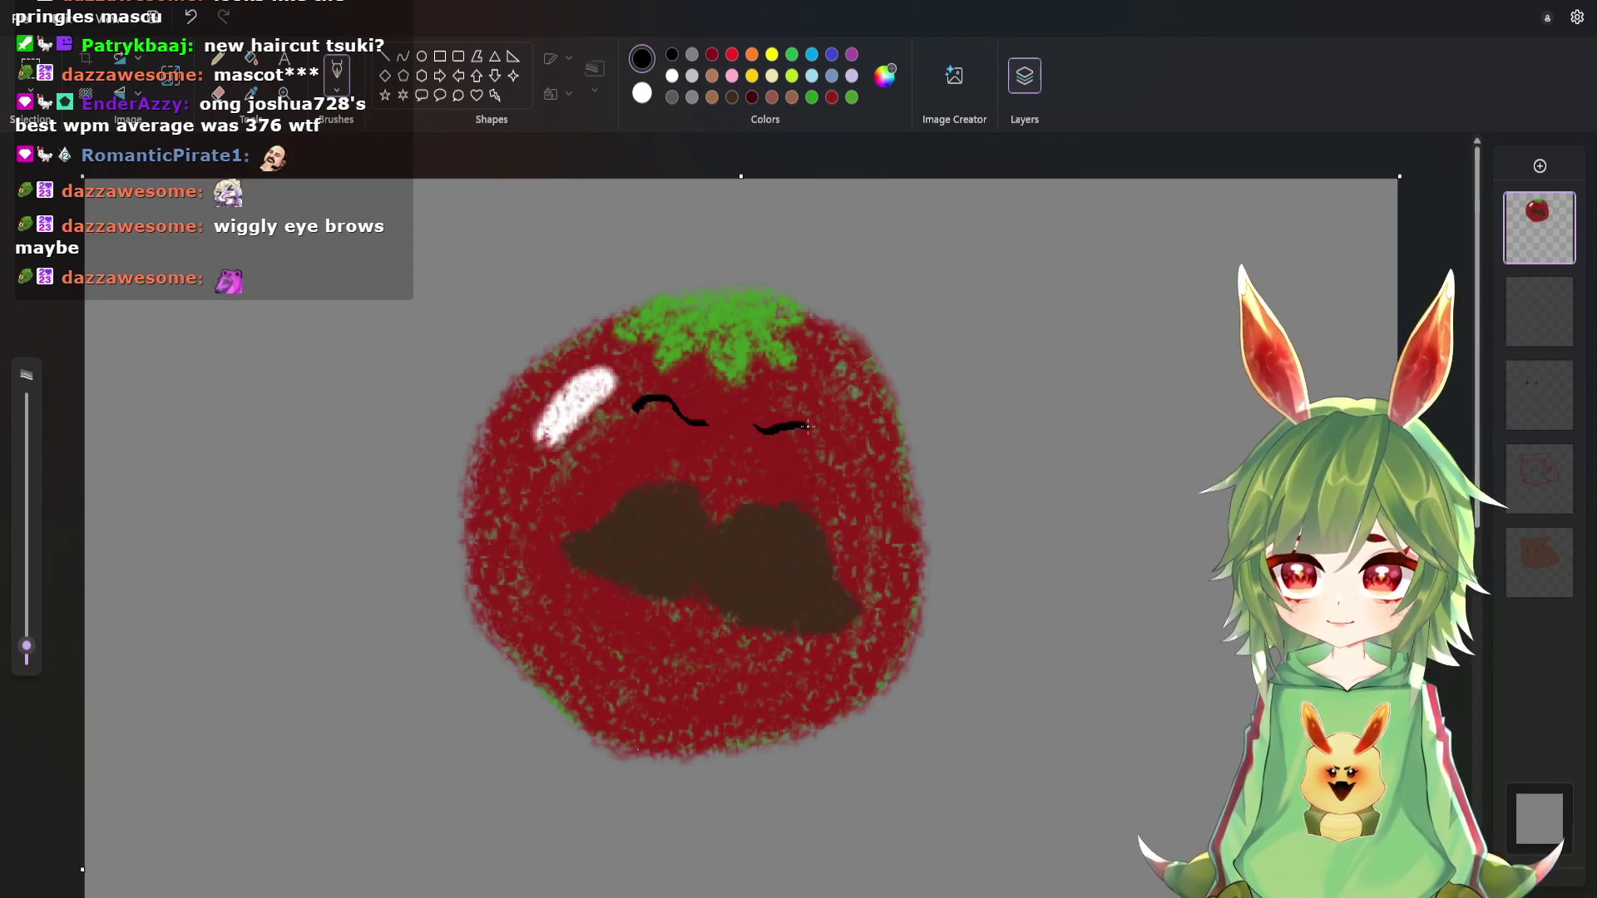
drag(807, 427, 826, 448)
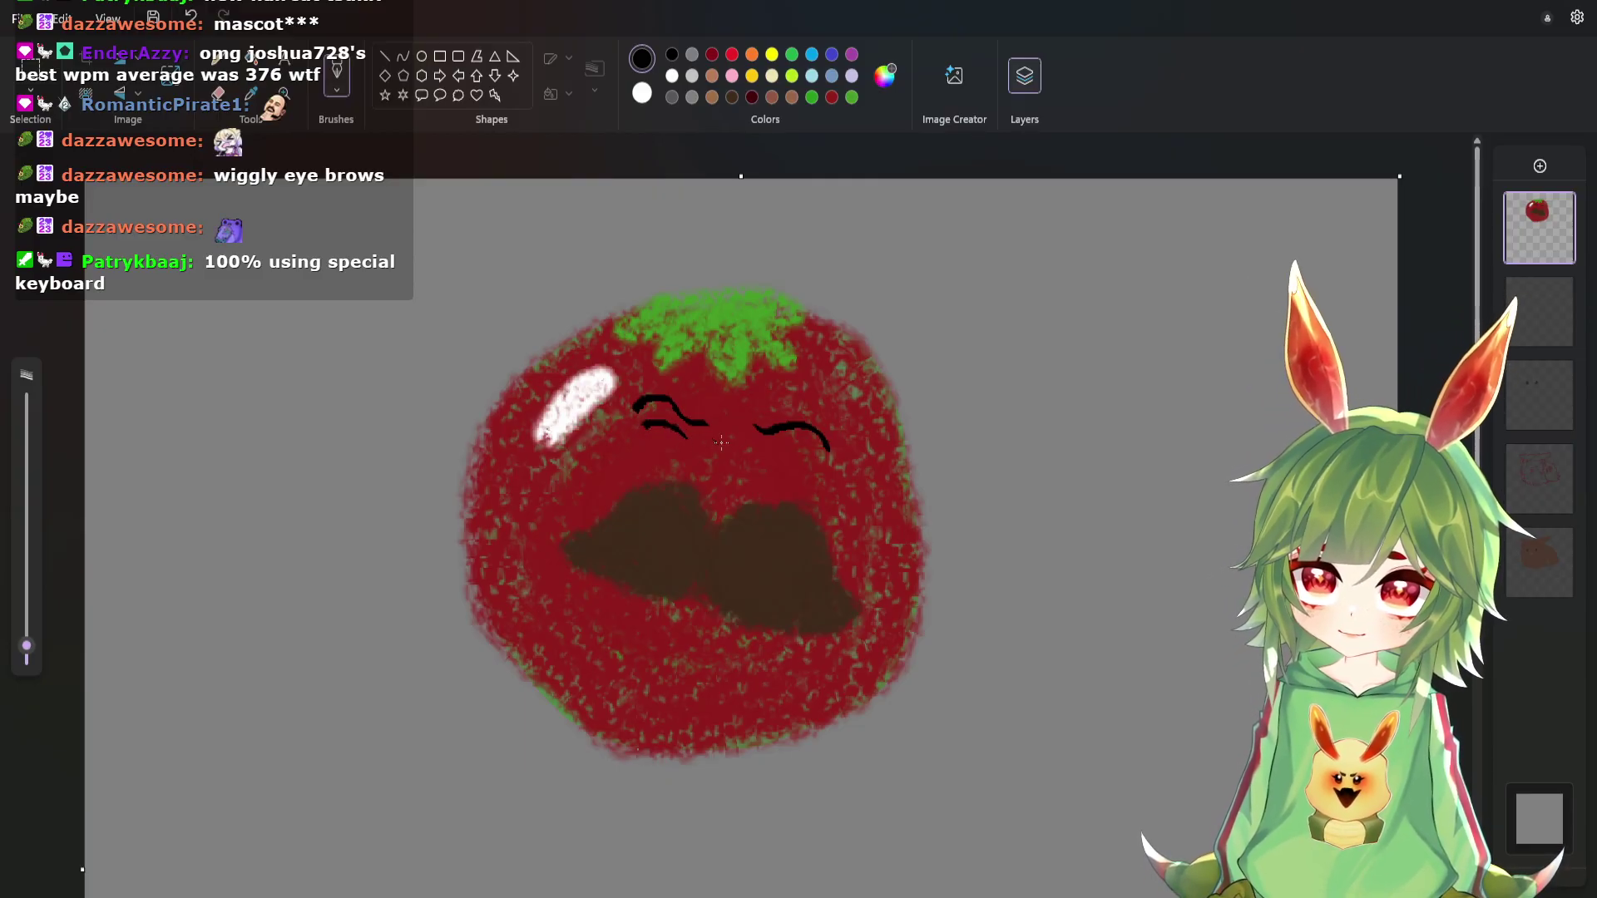
drag(759, 445, 779, 442)
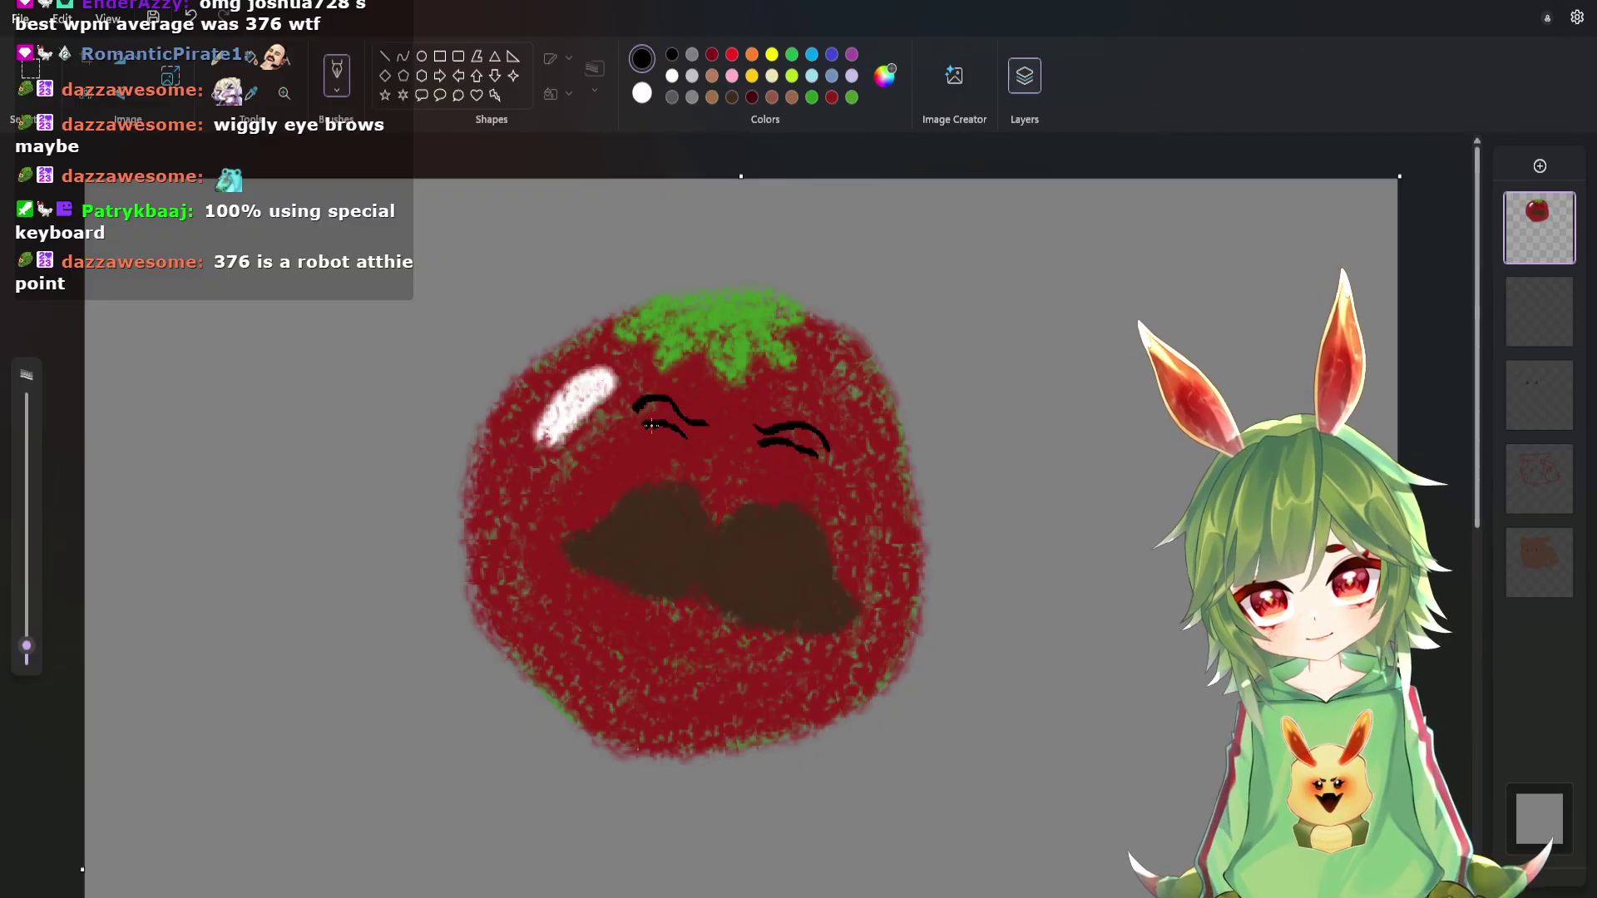
mouse_move(652, 424)
mouse_down()
mouse_move(652, 449)
mouse_move(678, 447)
mouse_up()
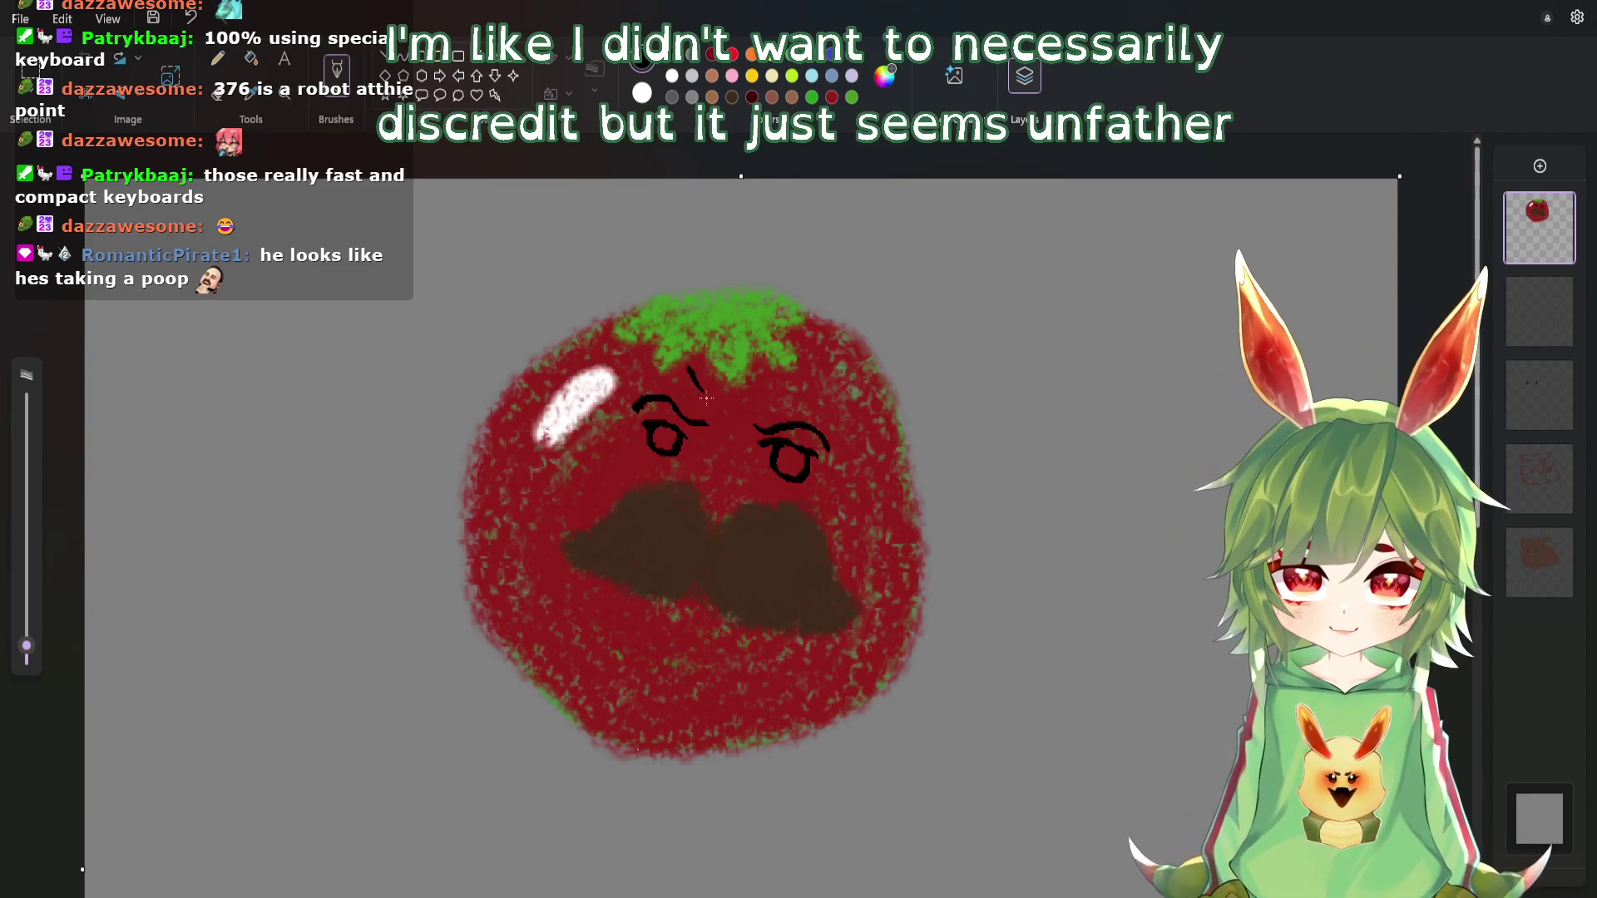
click(192, 16)
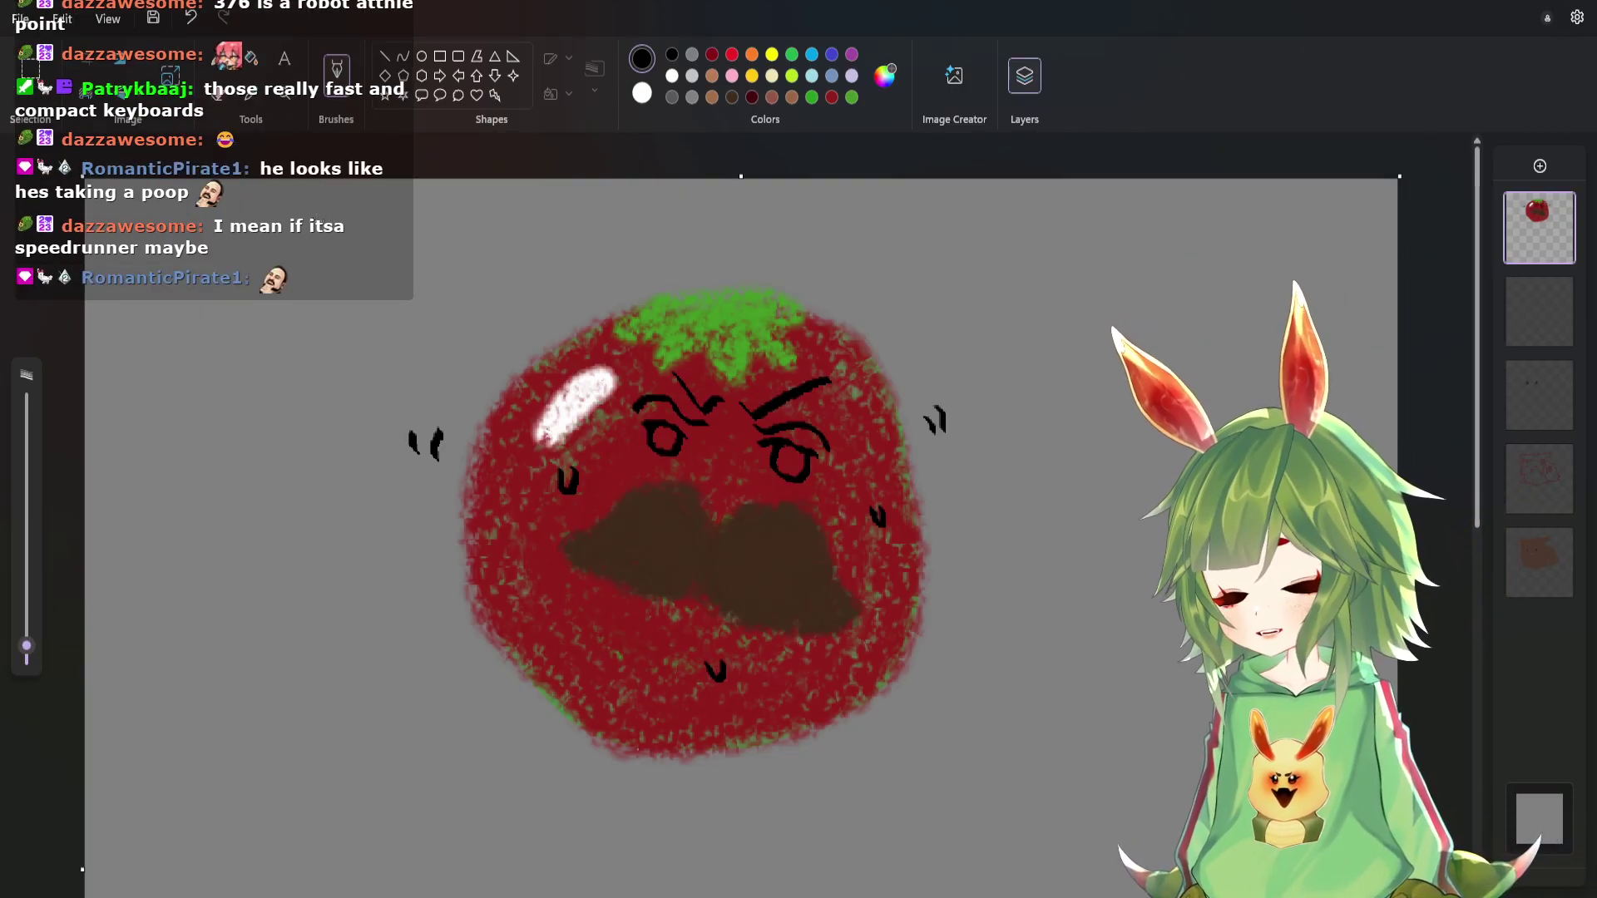
Undo the thin black eyes, brows and small marks drawn on and around the tomato.
click(191, 15)
click(191, 15)
click(190, 15)
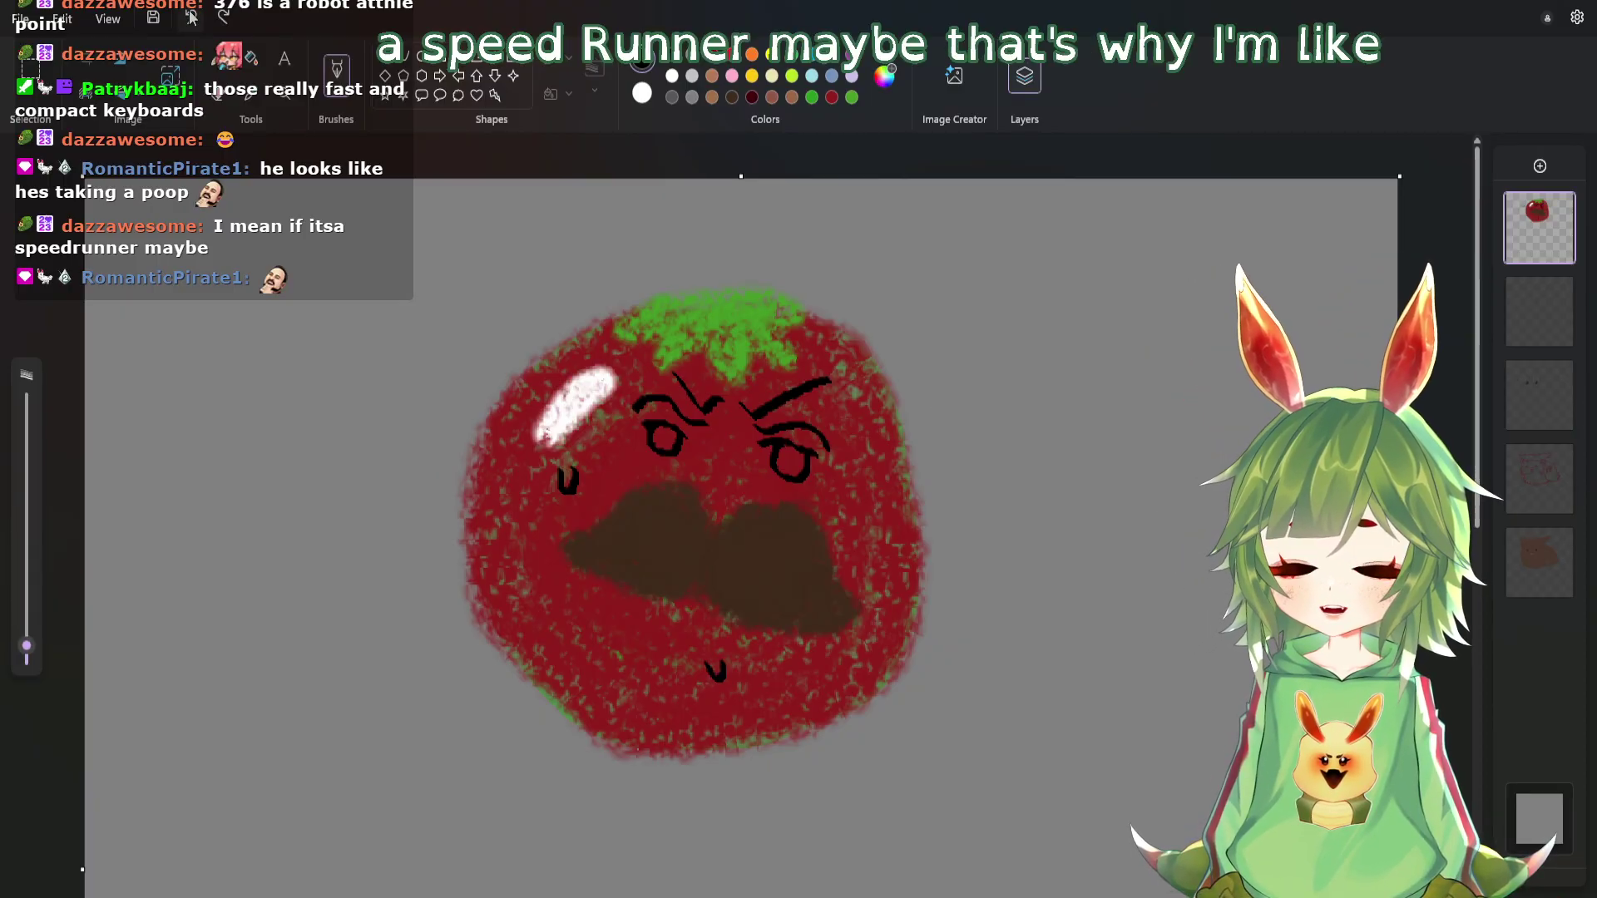
click(191, 15)
click(190, 15)
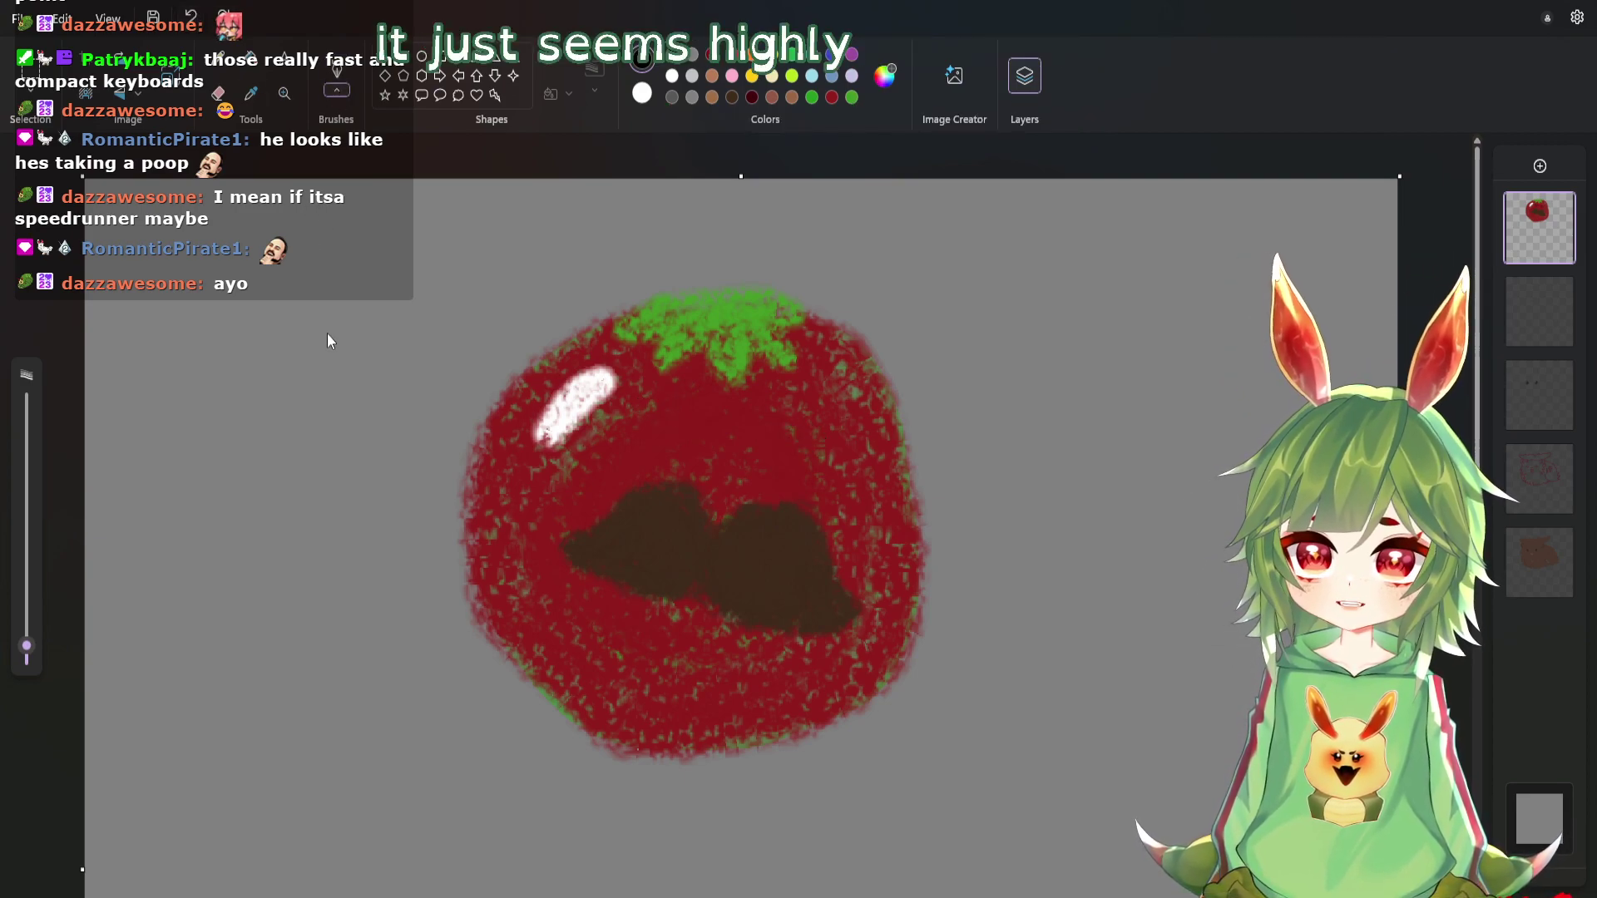
Try thicker curved black lids with solid round black eyes above the tomato's moustache.
click(26, 625)
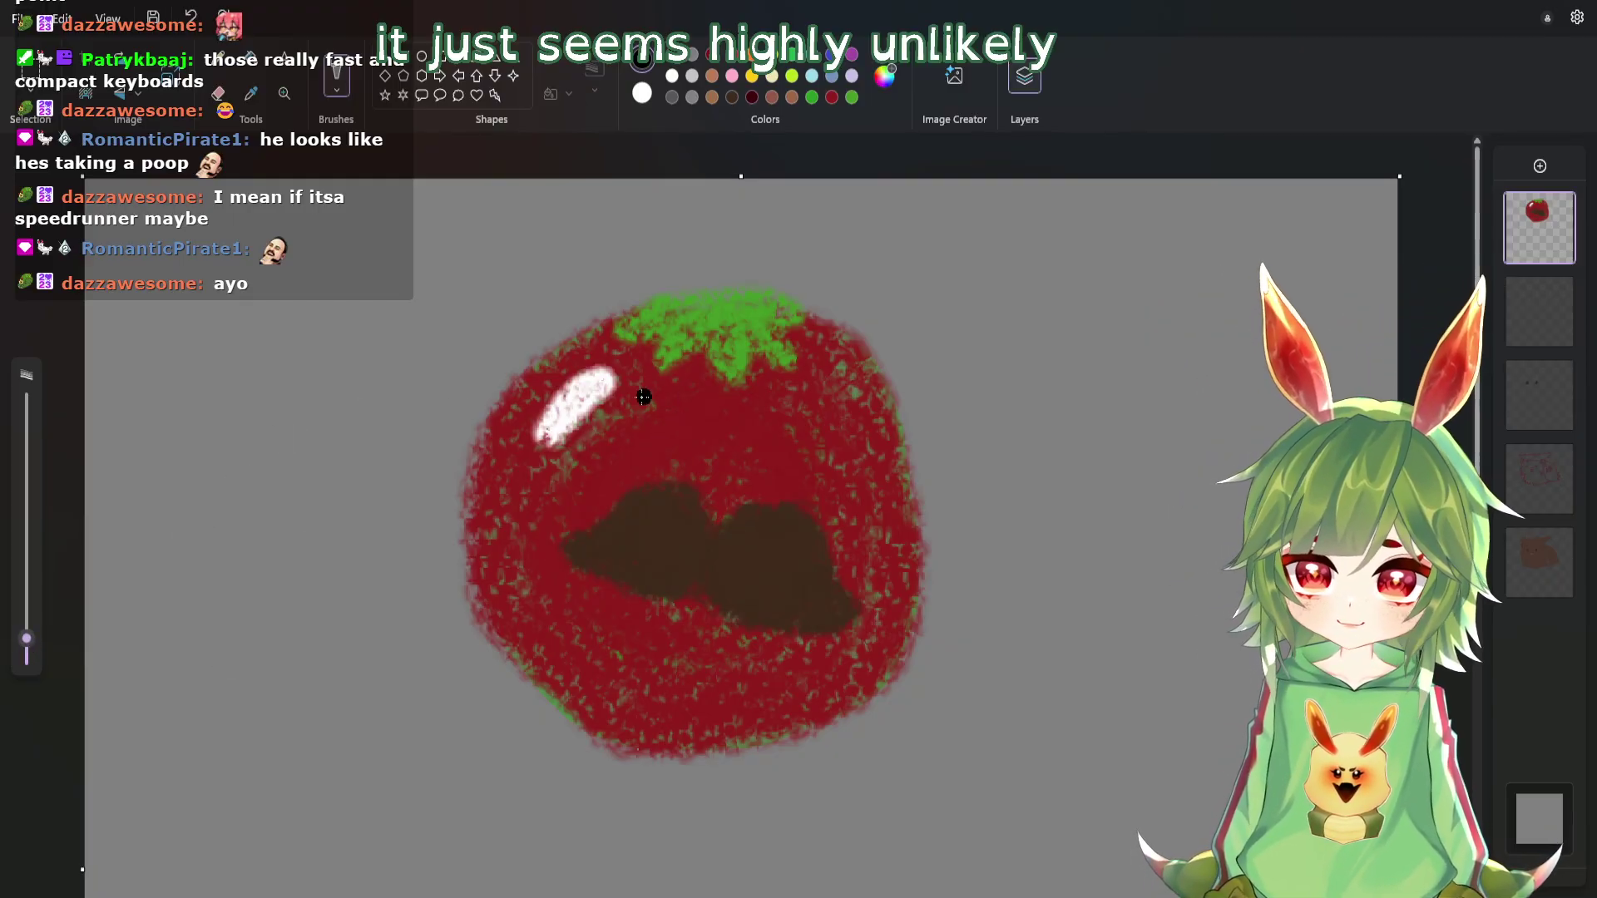
mouse_move(643, 397)
mouse_down()
mouse_move(696, 433)
mouse_move(719, 402)
mouse_move(679, 433)
mouse_move(633, 389)
mouse_up()
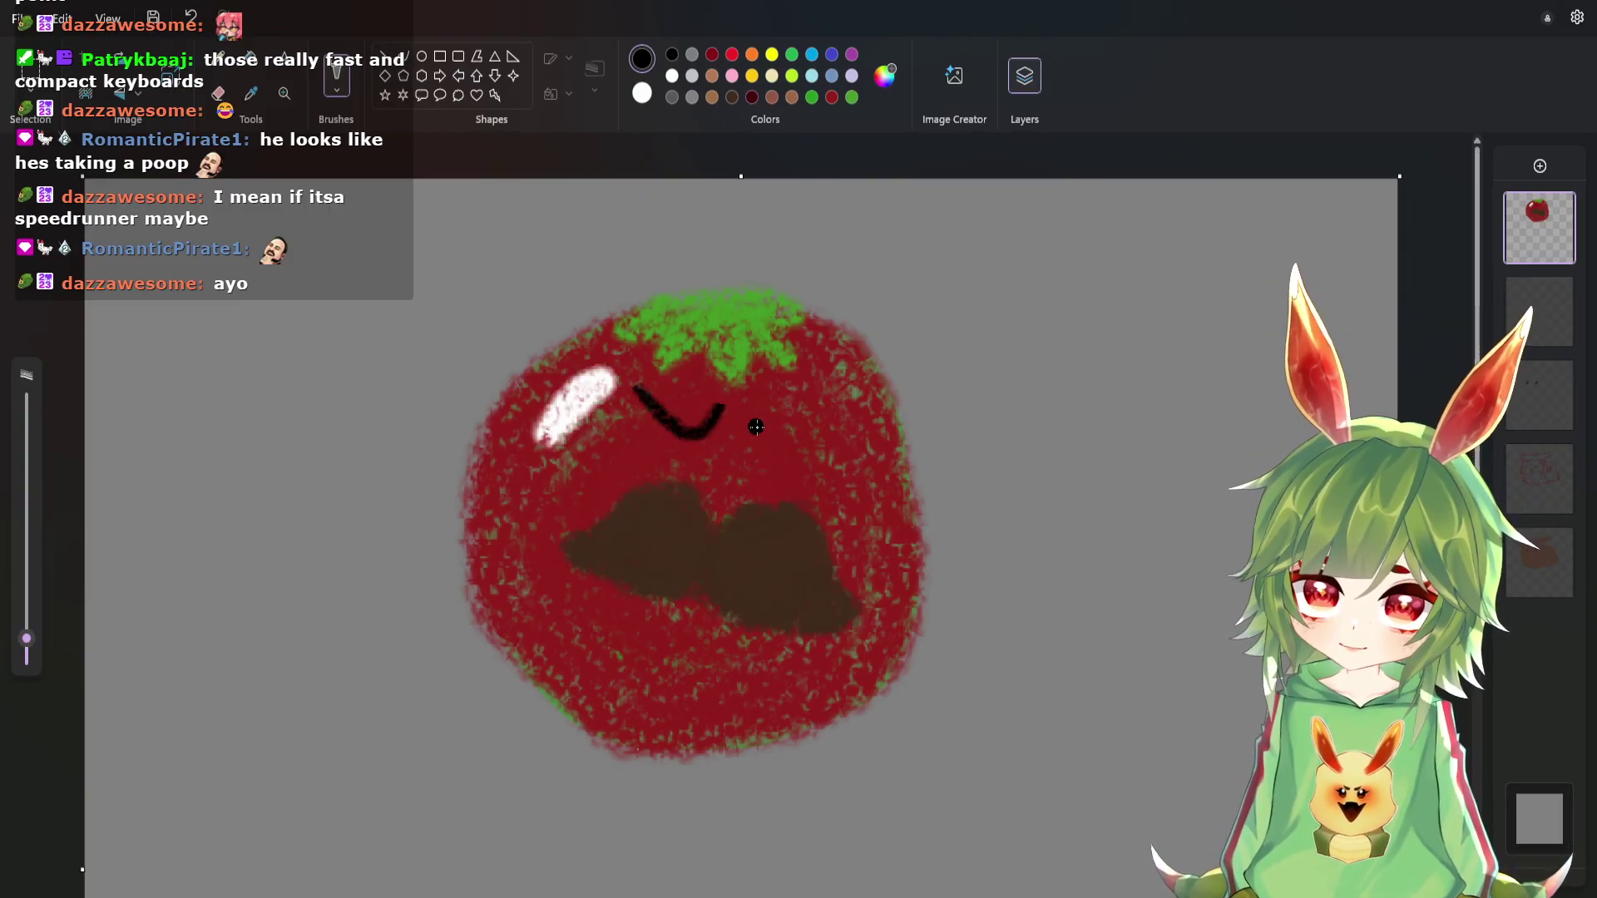
mouse_move(753, 429)
mouse_down()
mouse_move(779, 408)
mouse_move(864, 452)
mouse_move(755, 420)
mouse_move(778, 451)
mouse_up()
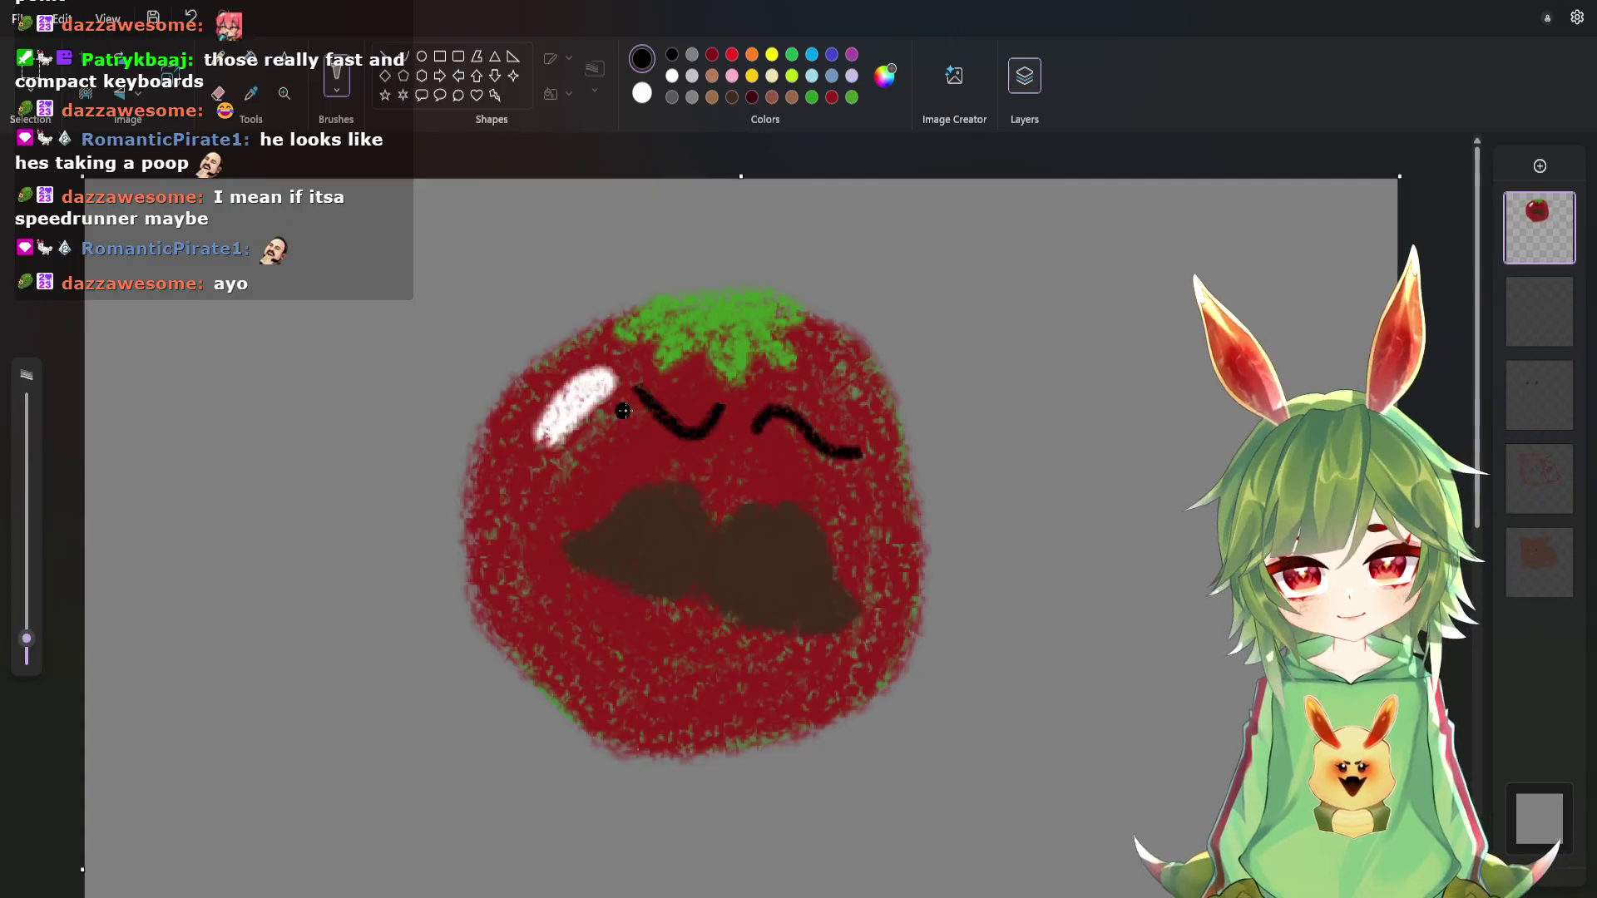
mouse_move(642, 418)
mouse_down()
mouse_move(689, 436)
mouse_move(657, 432)
mouse_up()
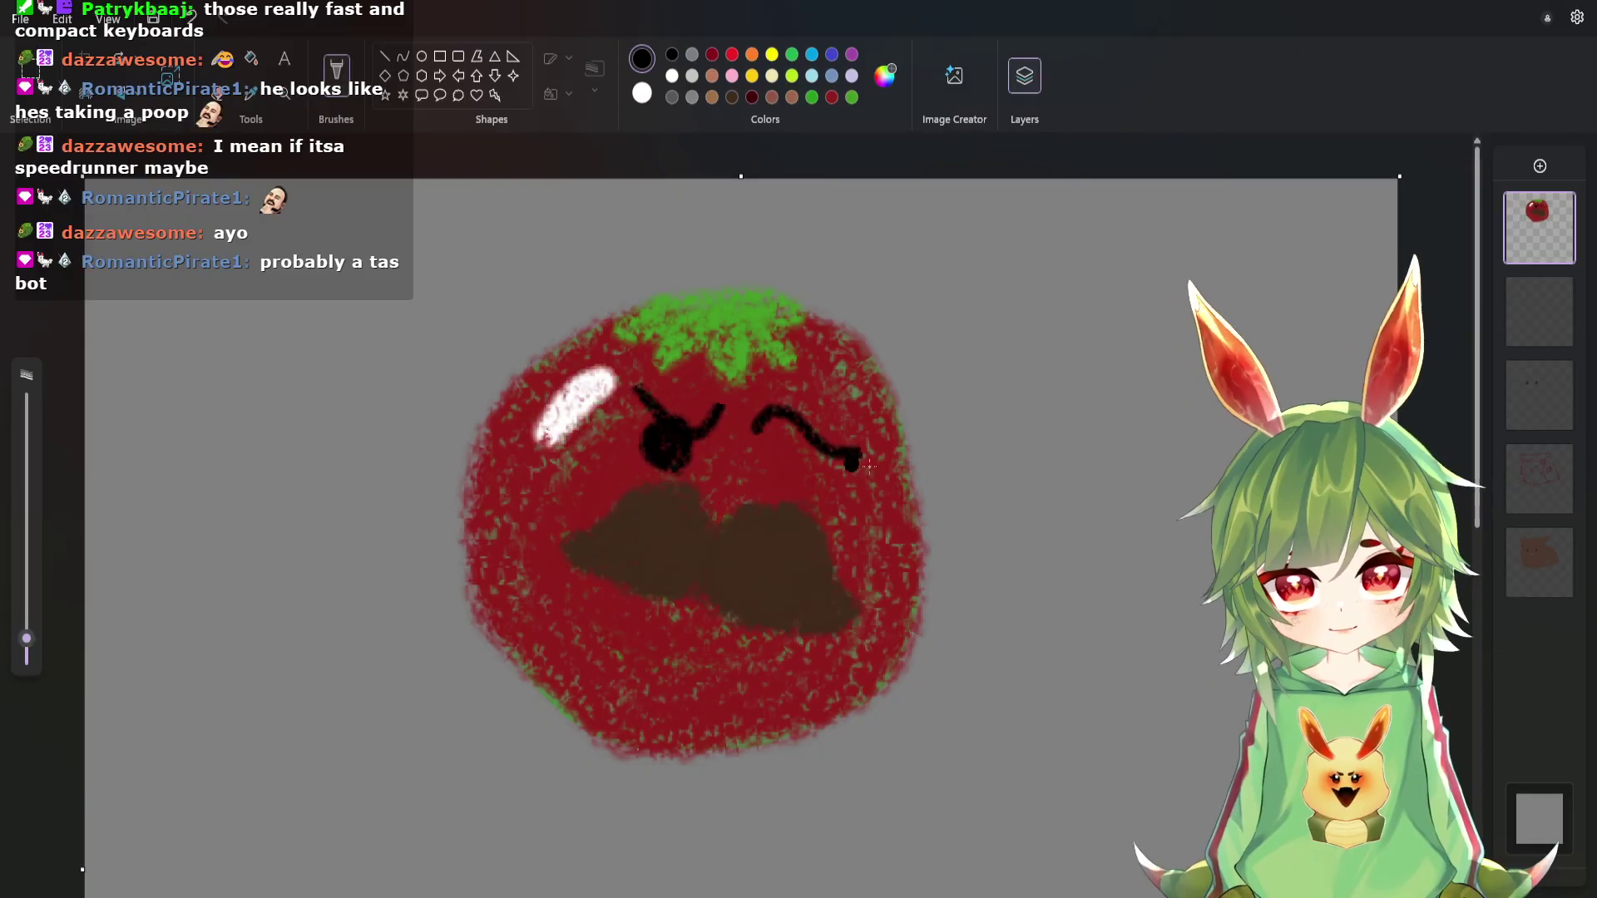
mouse_move(814, 443)
mouse_down()
mouse_move(822, 478)
mouse_move(799, 470)
mouse_move(821, 483)
mouse_move(808, 468)
mouse_up()
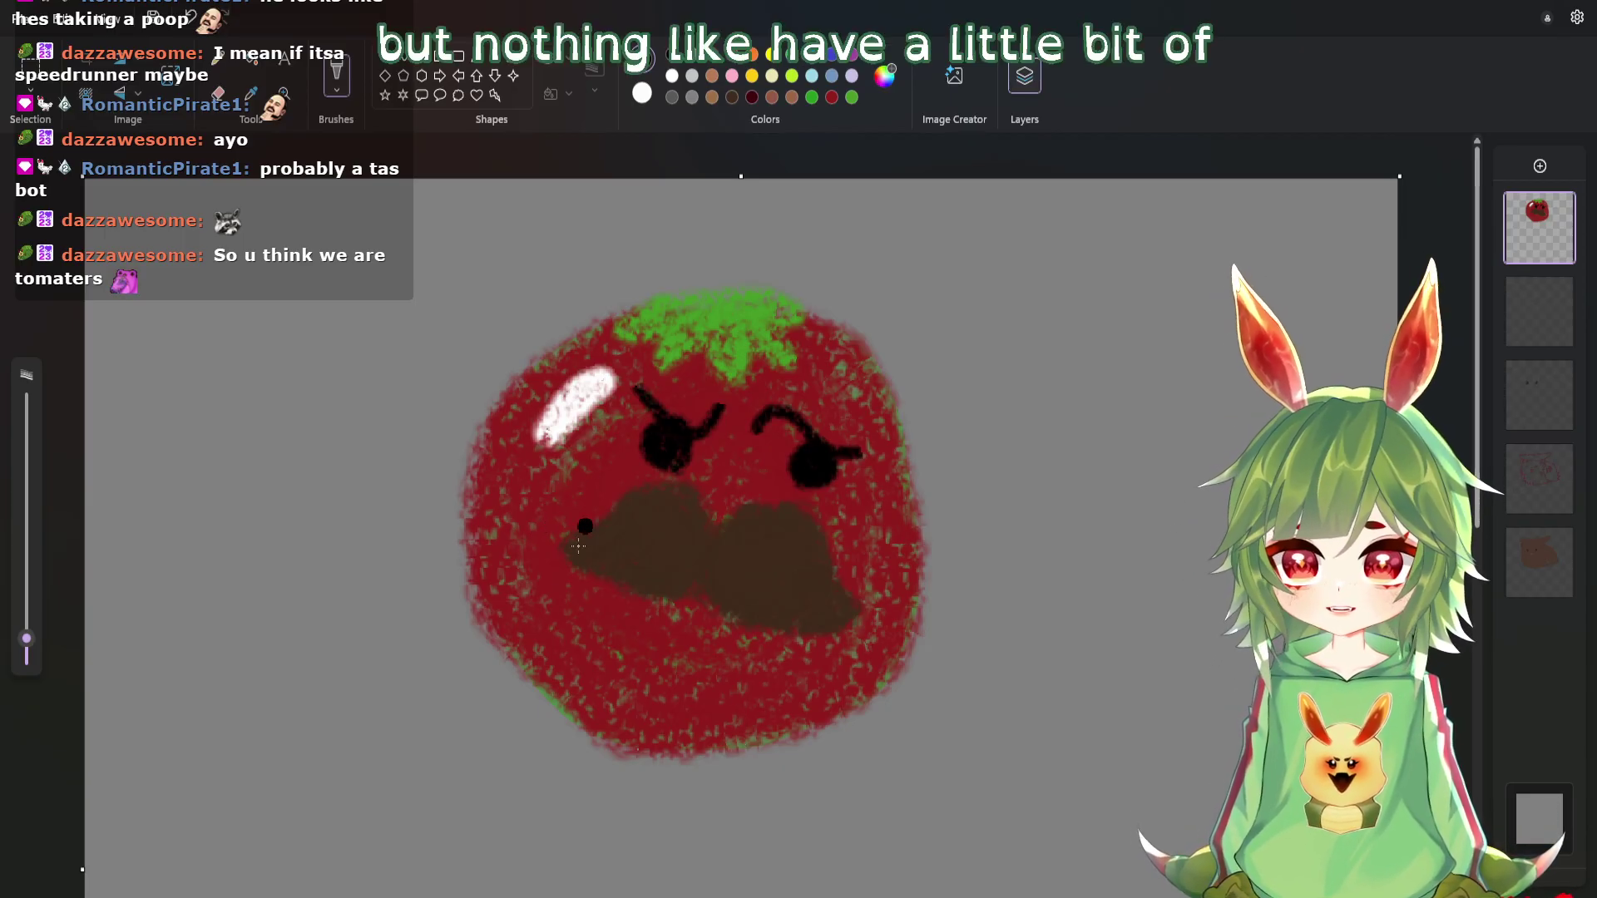
Try a black cheek line and a small curved mouth around the moustache, and undo both.
drag(577, 504, 608, 484)
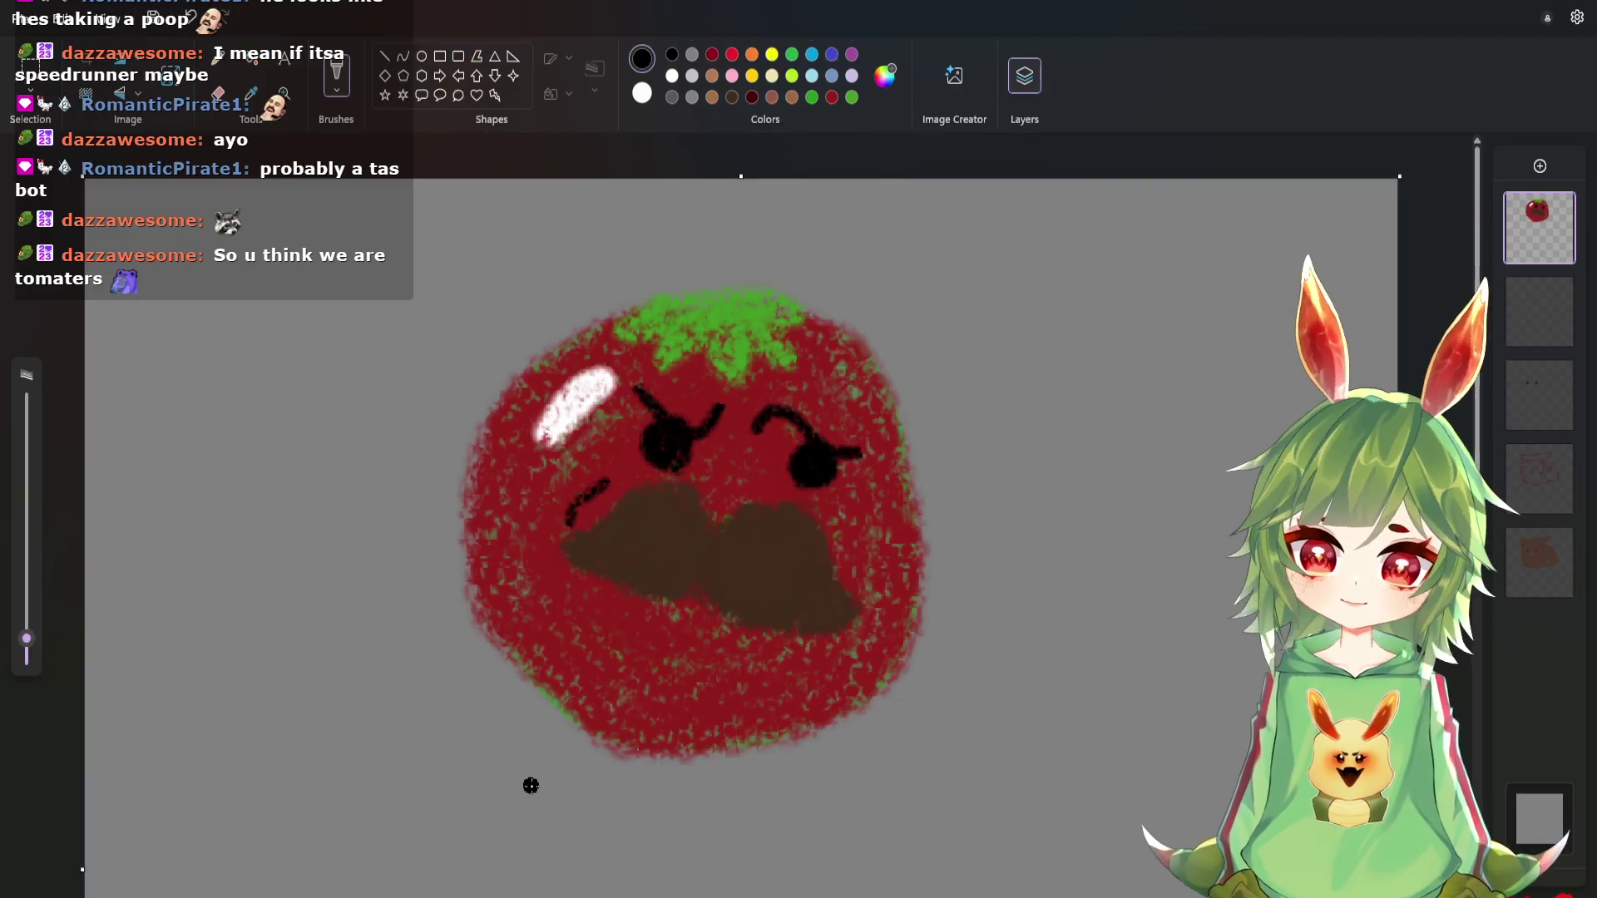
drag(668, 617, 726, 630)
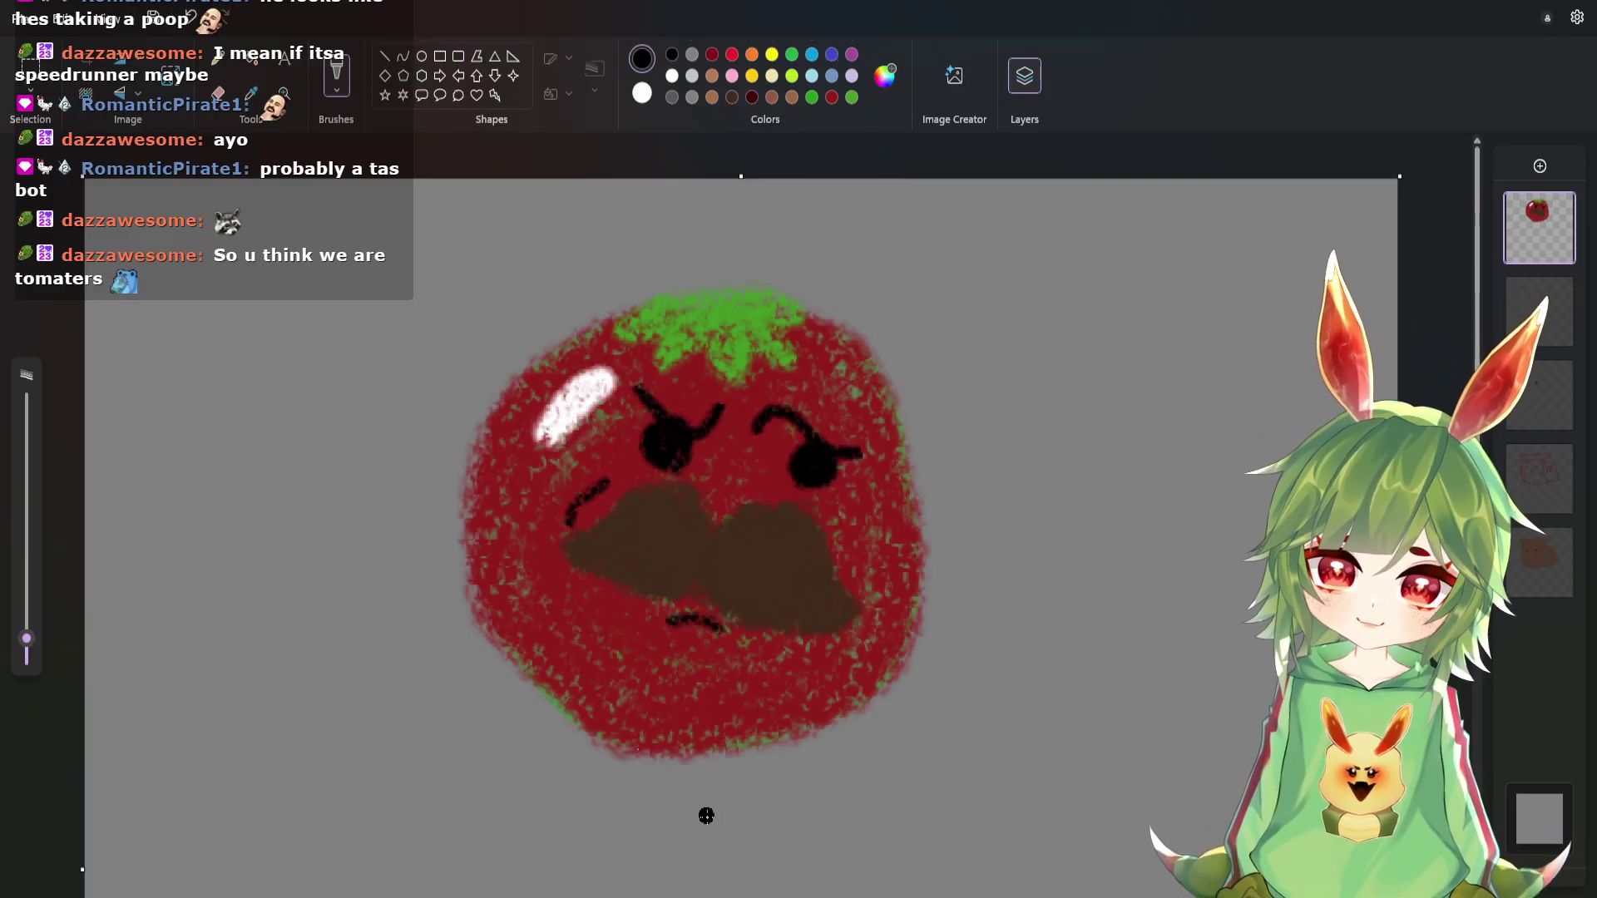
click(195, 30)
click(196, 30)
click(196, 30)
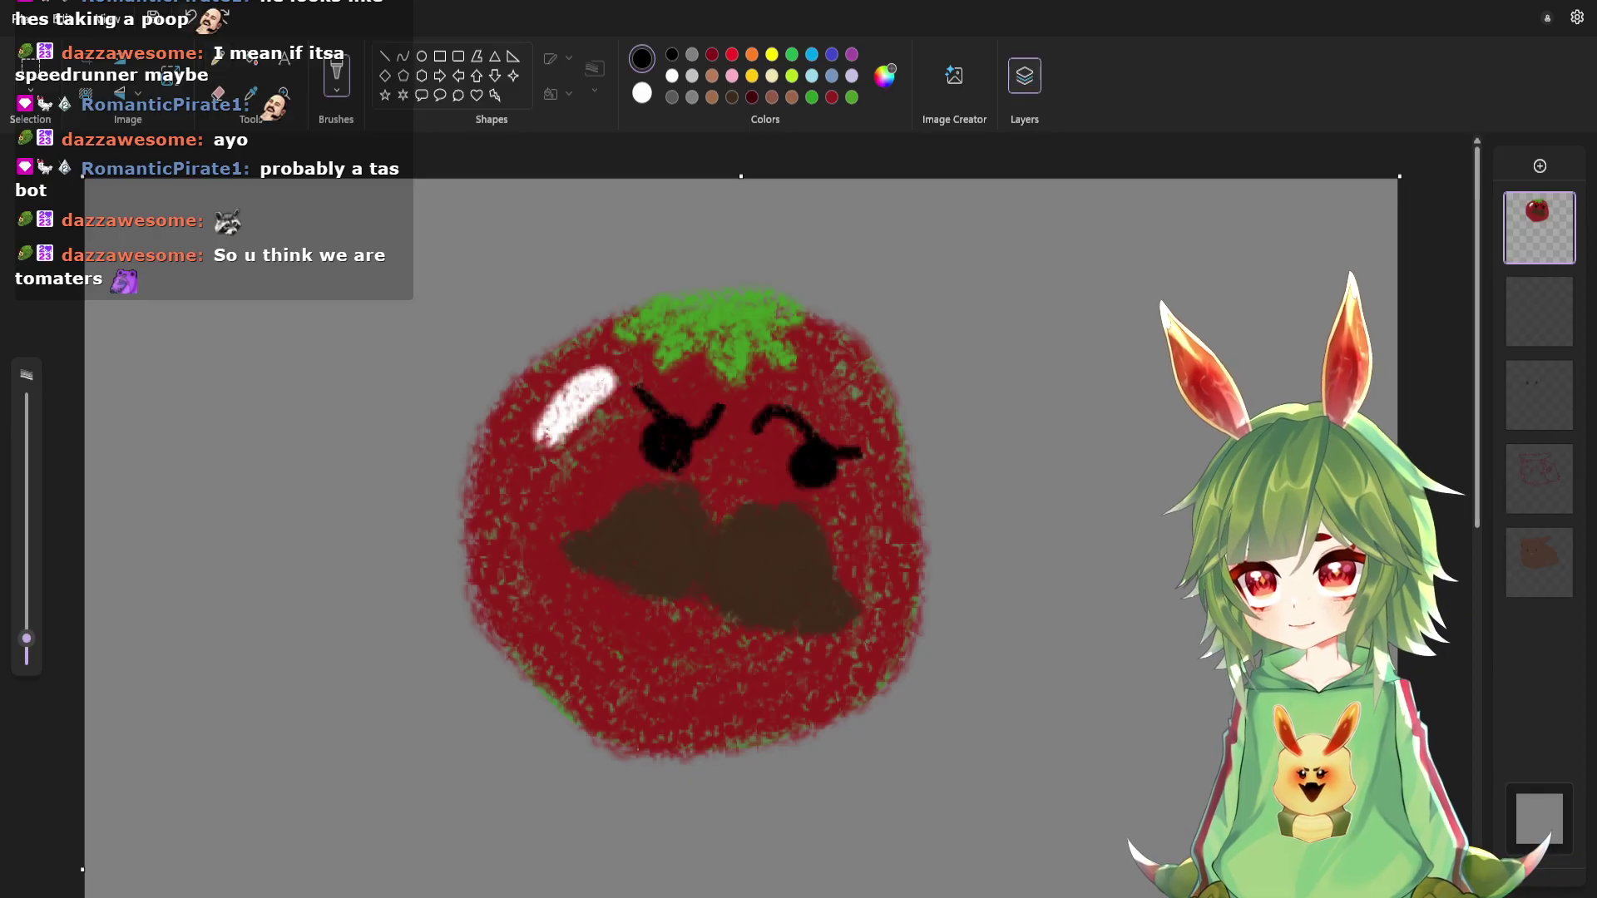
Undo the thick black lids and solid eyes above the moustache.
key(ctrl+z)
key(ctrl+z)
key(ctrl+z)
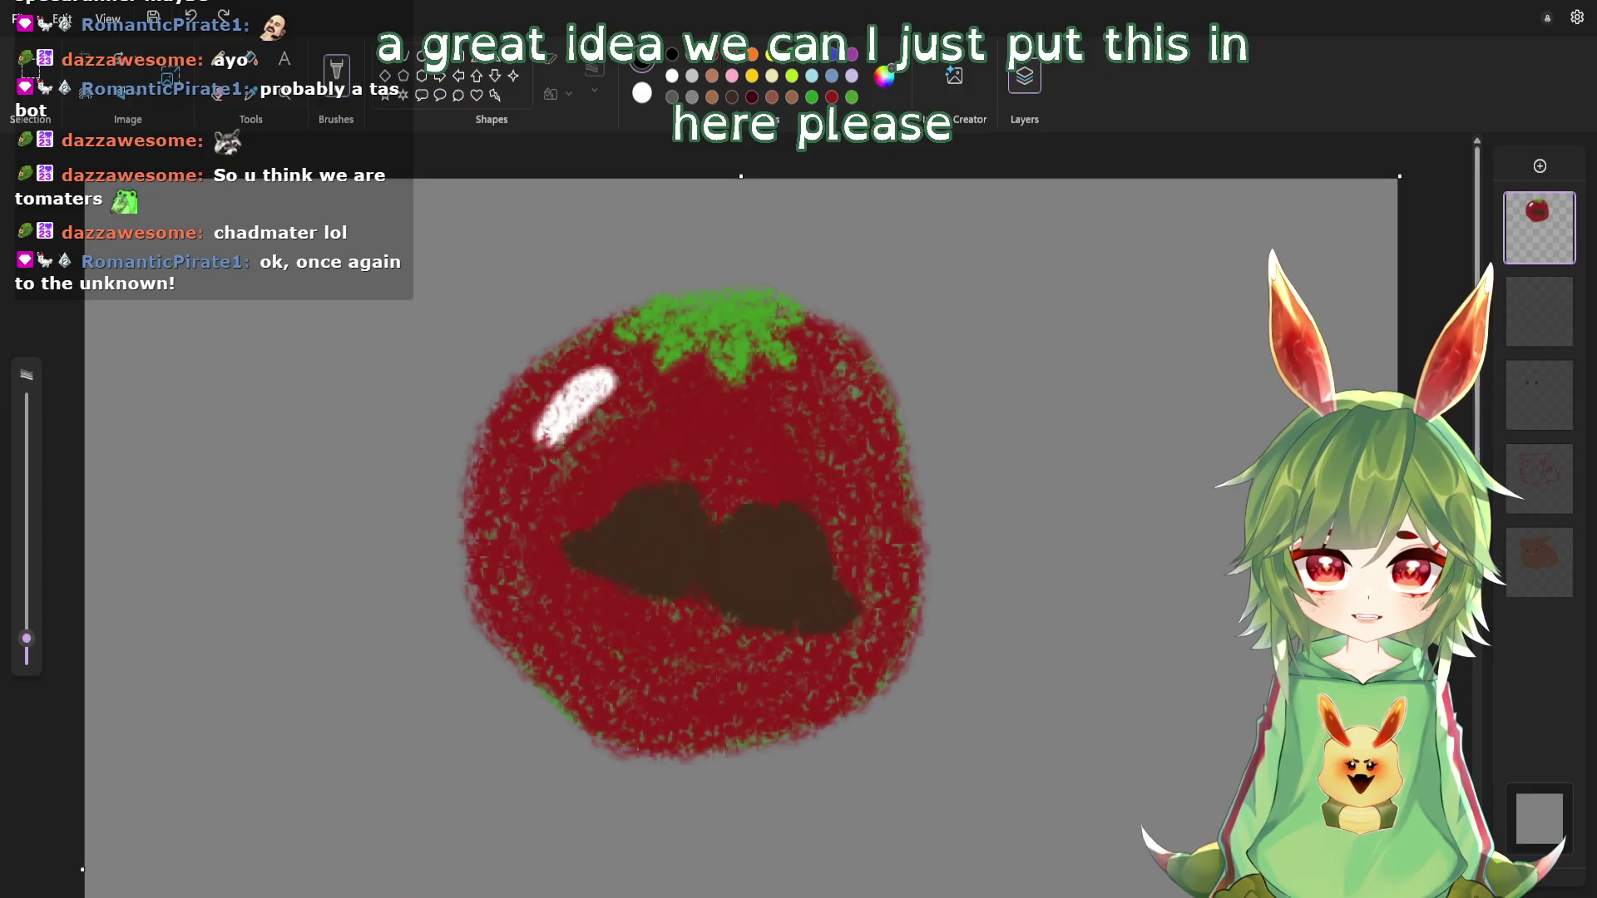
Add a new layer and draw narrowed white eyes with black outlines, side-glancing pupils, angry brows and wrinkle lines using a thinner brush.
click(1542, 167)
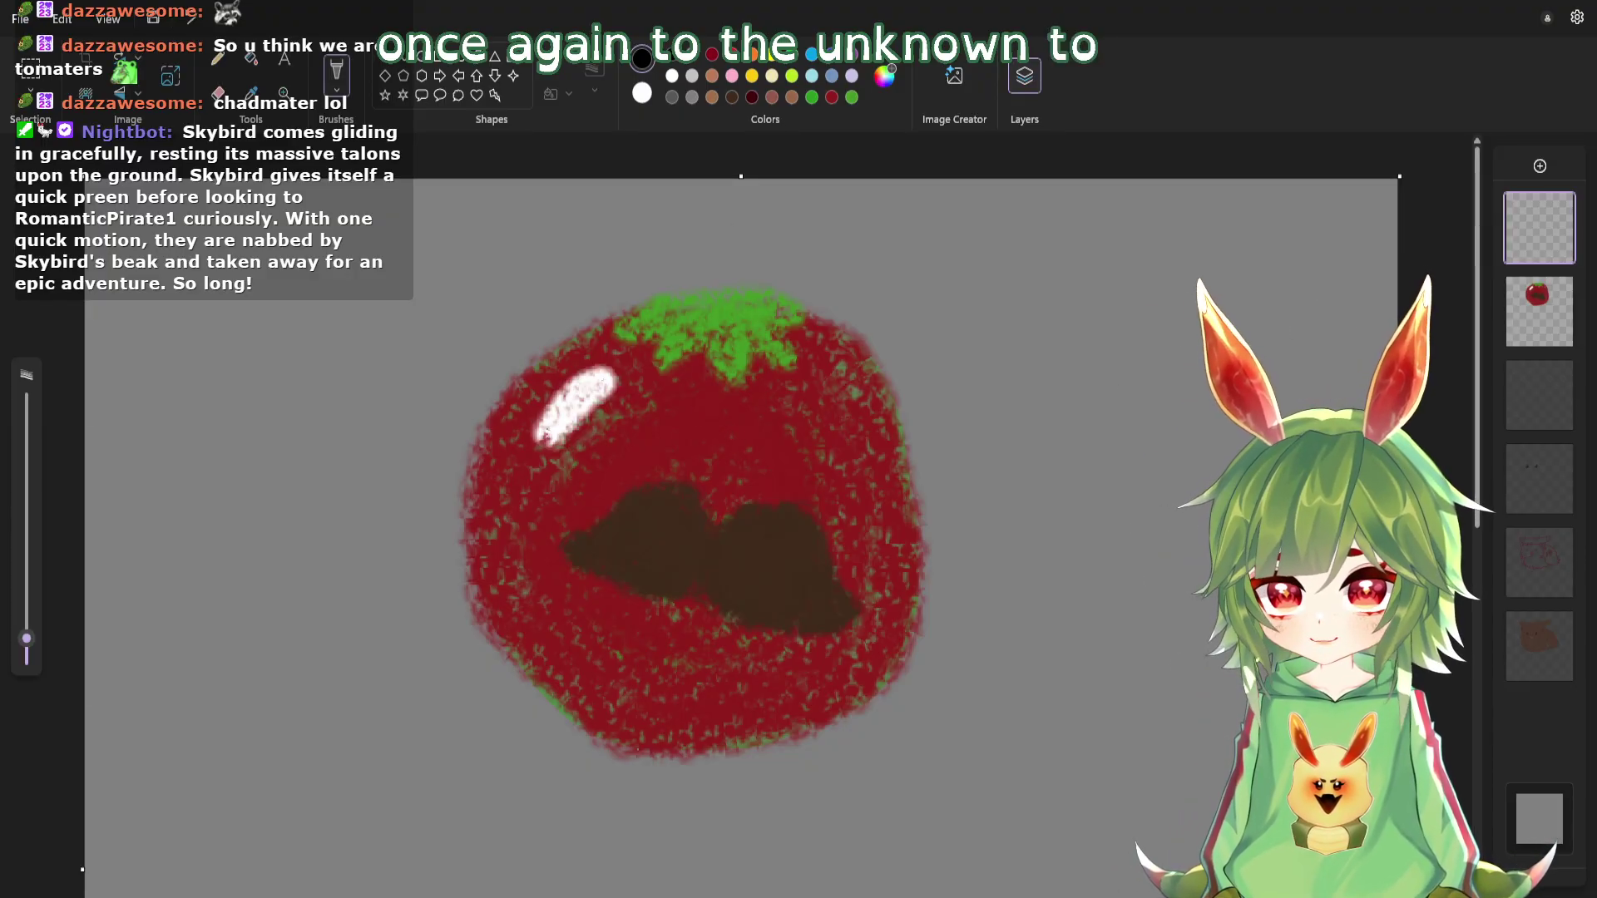
drag(26, 639, 27, 646)
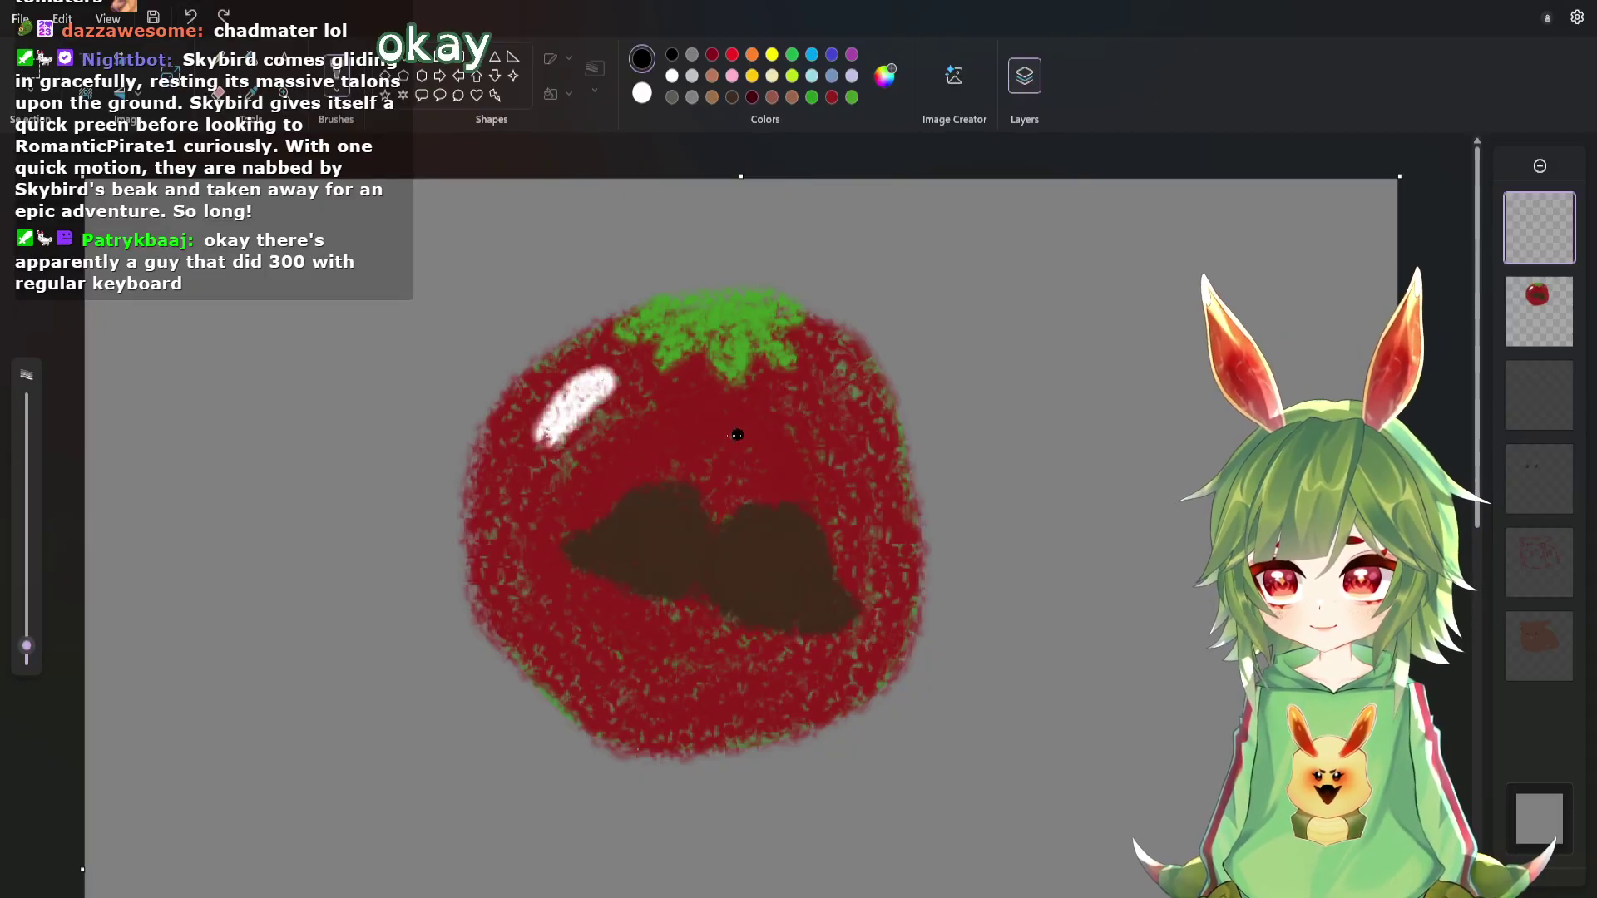
mouse_move(721, 416)
mouse_down()
mouse_move(705, 389)
mouse_move(723, 429)
mouse_move(784, 398)
mouse_move(747, 433)
mouse_up()
click(754, 416)
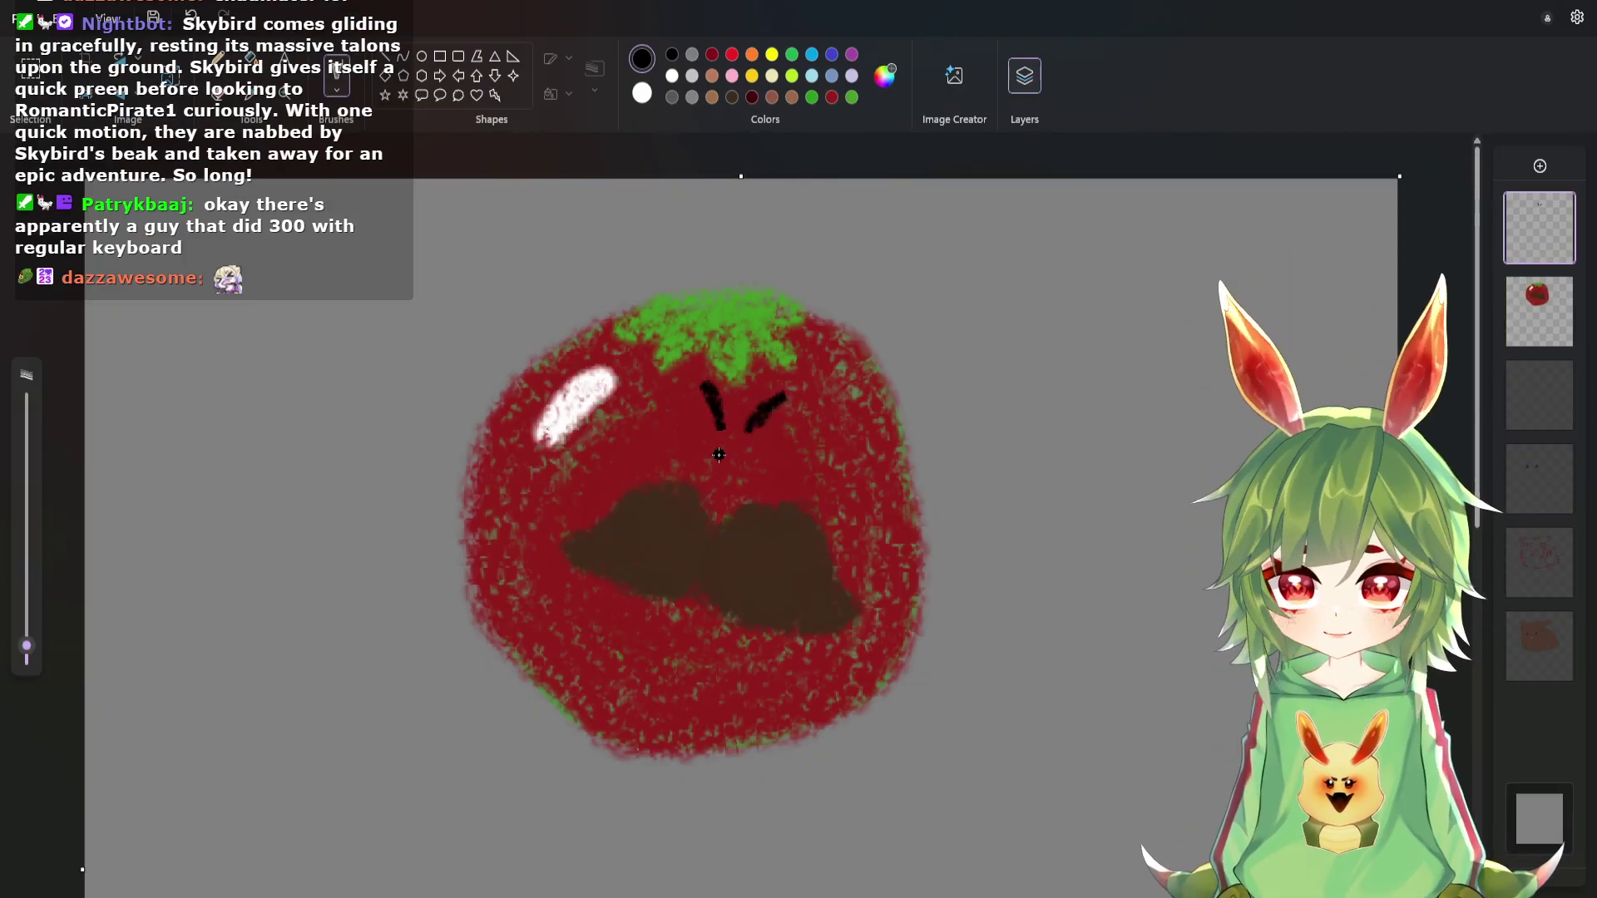
mouse_move(716, 453)
mouse_down()
mouse_move(673, 473)
mouse_move(707, 455)
mouse_move(772, 500)
mouse_up()
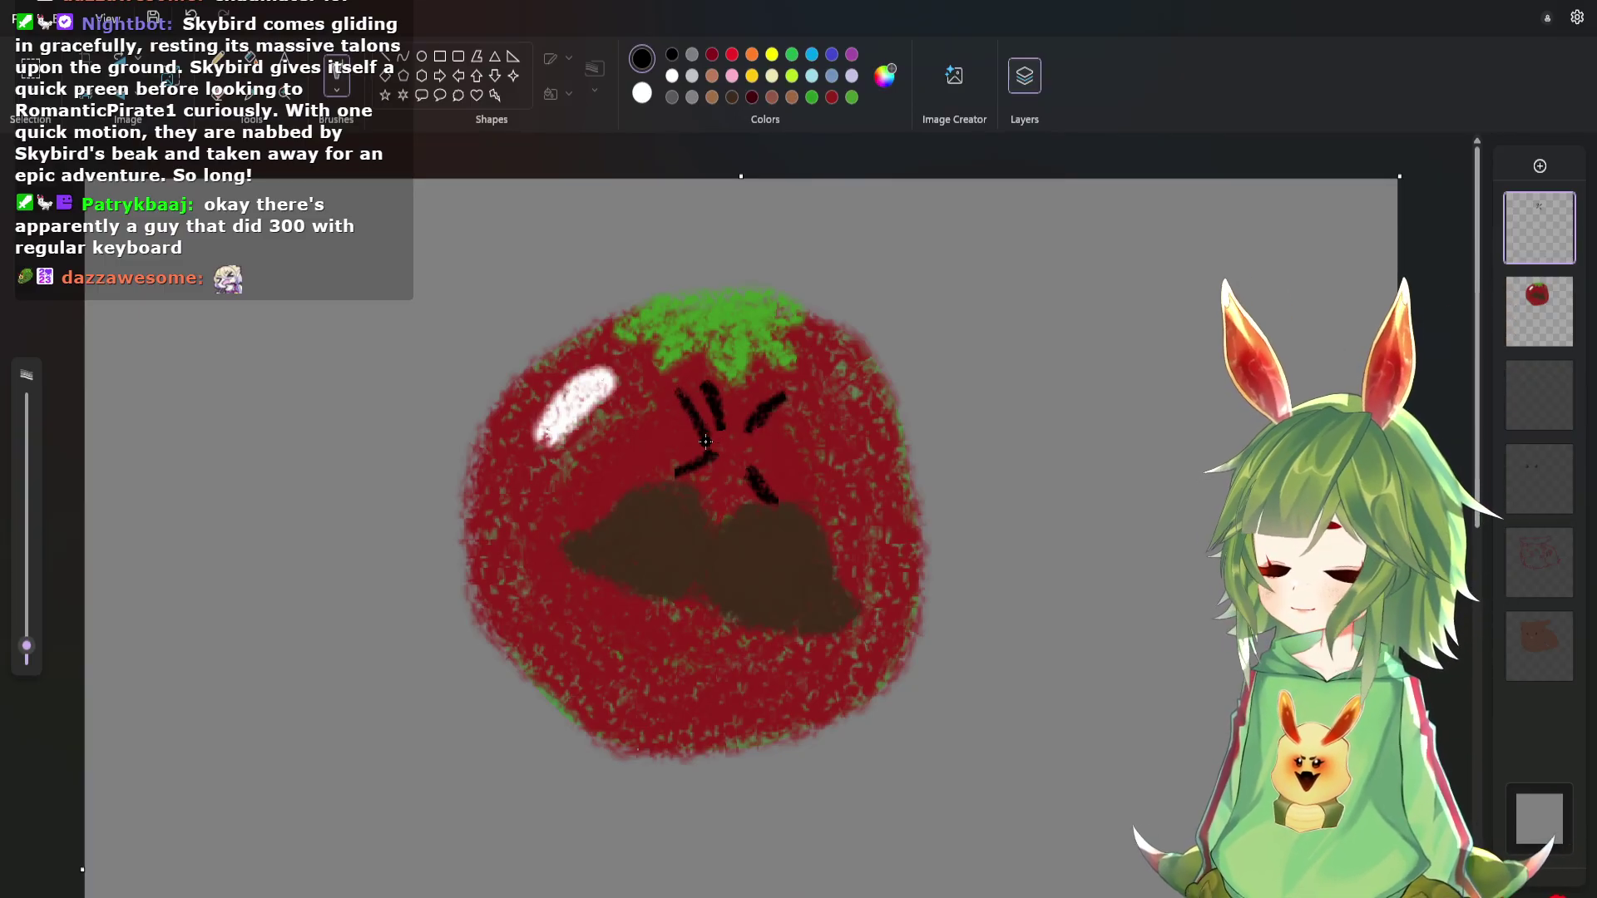
mouse_move(647, 415)
mouse_down()
mouse_move(706, 436)
mouse_move(813, 426)
mouse_move(804, 443)
mouse_move(824, 447)
mouse_up()
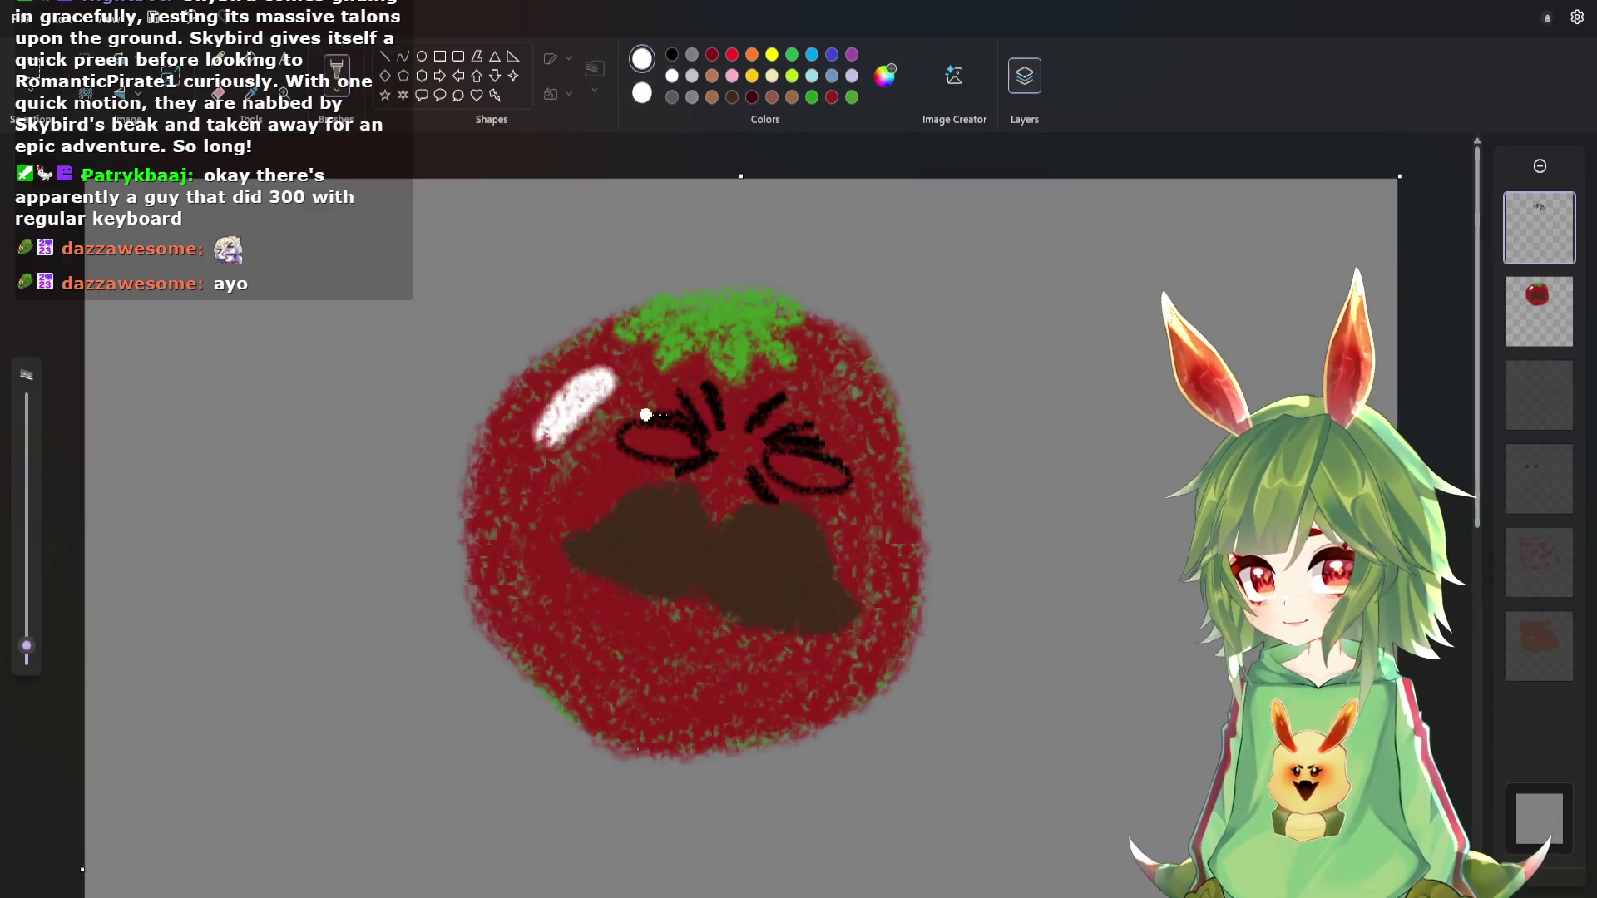
drag(780, 459, 802, 463)
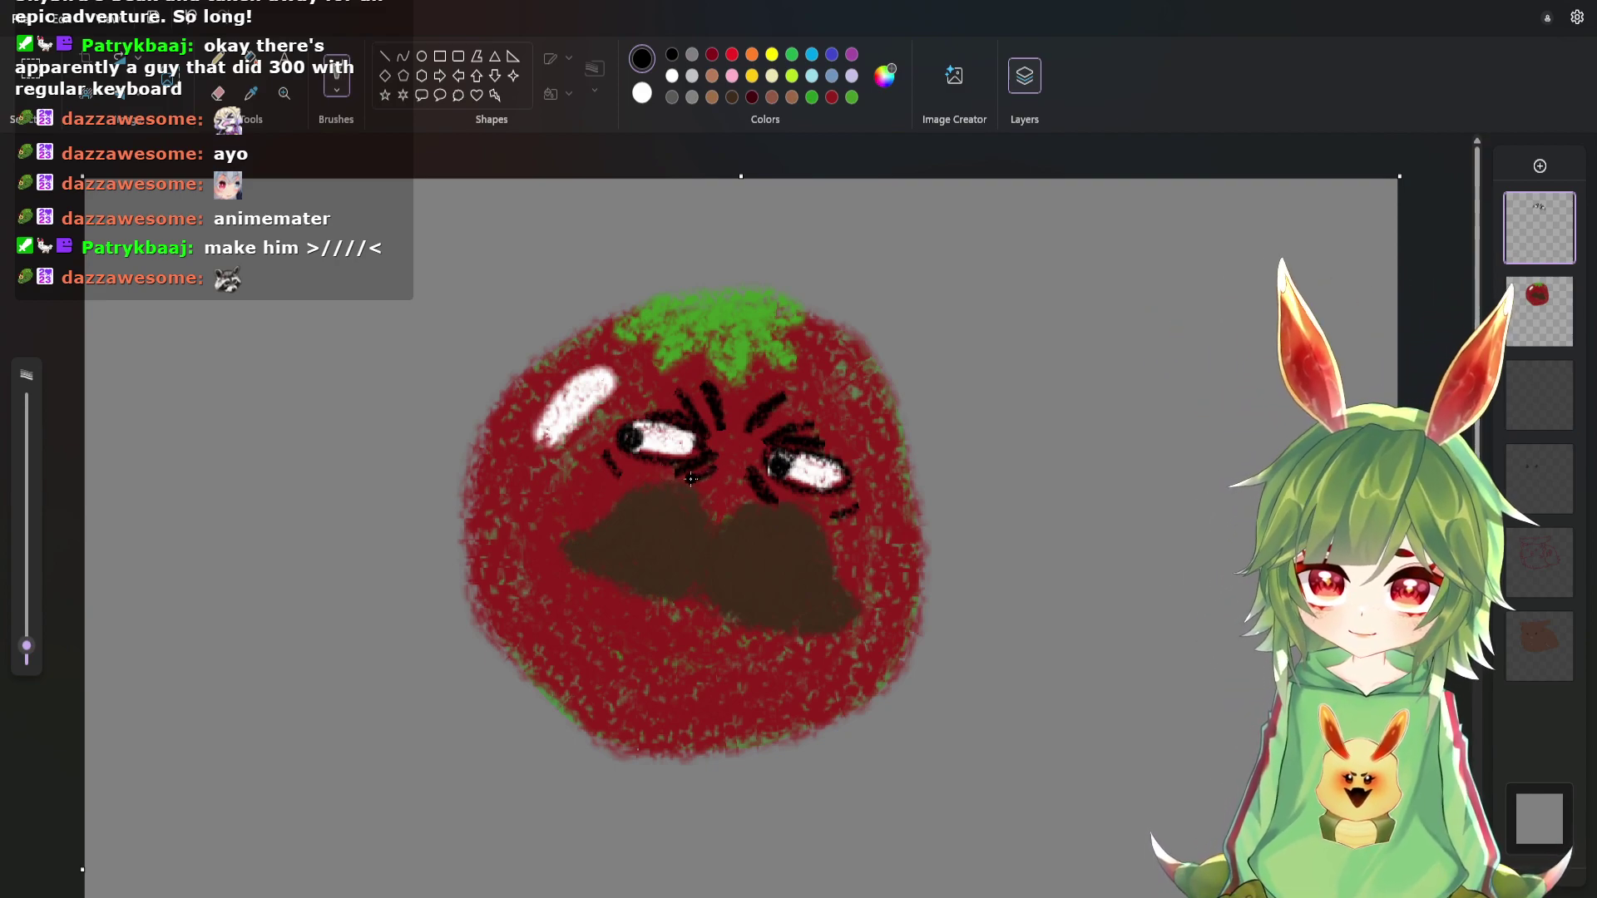
Try thin black cheek and mouth lines around the moustache, and undo them.
click(727, 556)
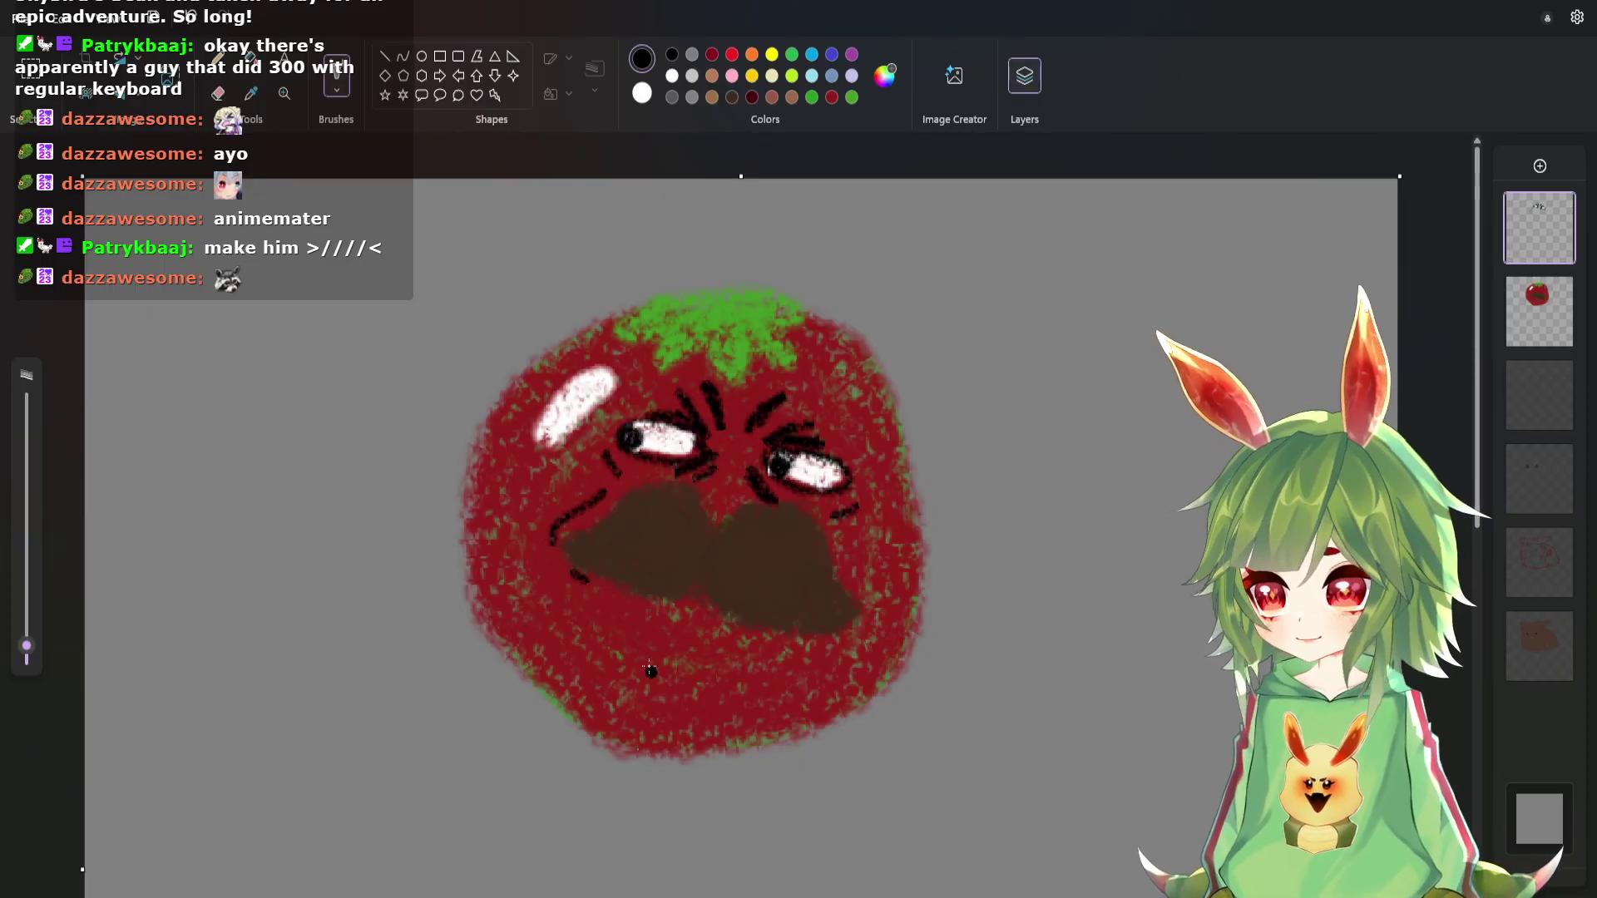
drag(649, 609, 701, 621)
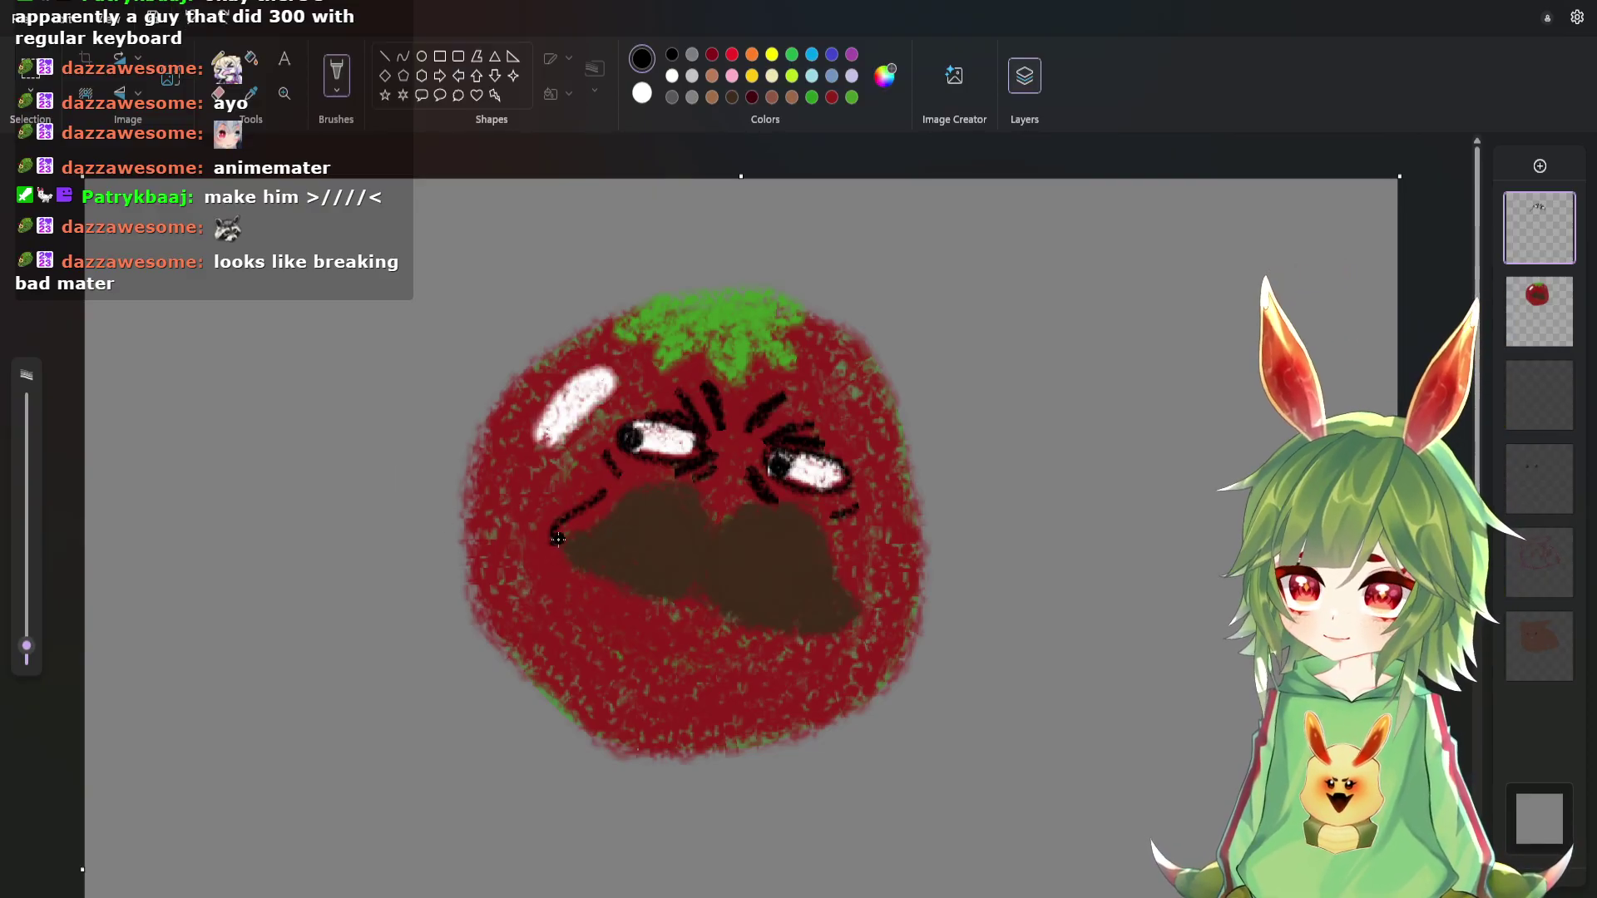
mouse_move(558, 554)
mouse_down()
mouse_move(559, 576)
mouse_move(712, 641)
mouse_up()
key(ctrl+z)
key(ctrl+z)
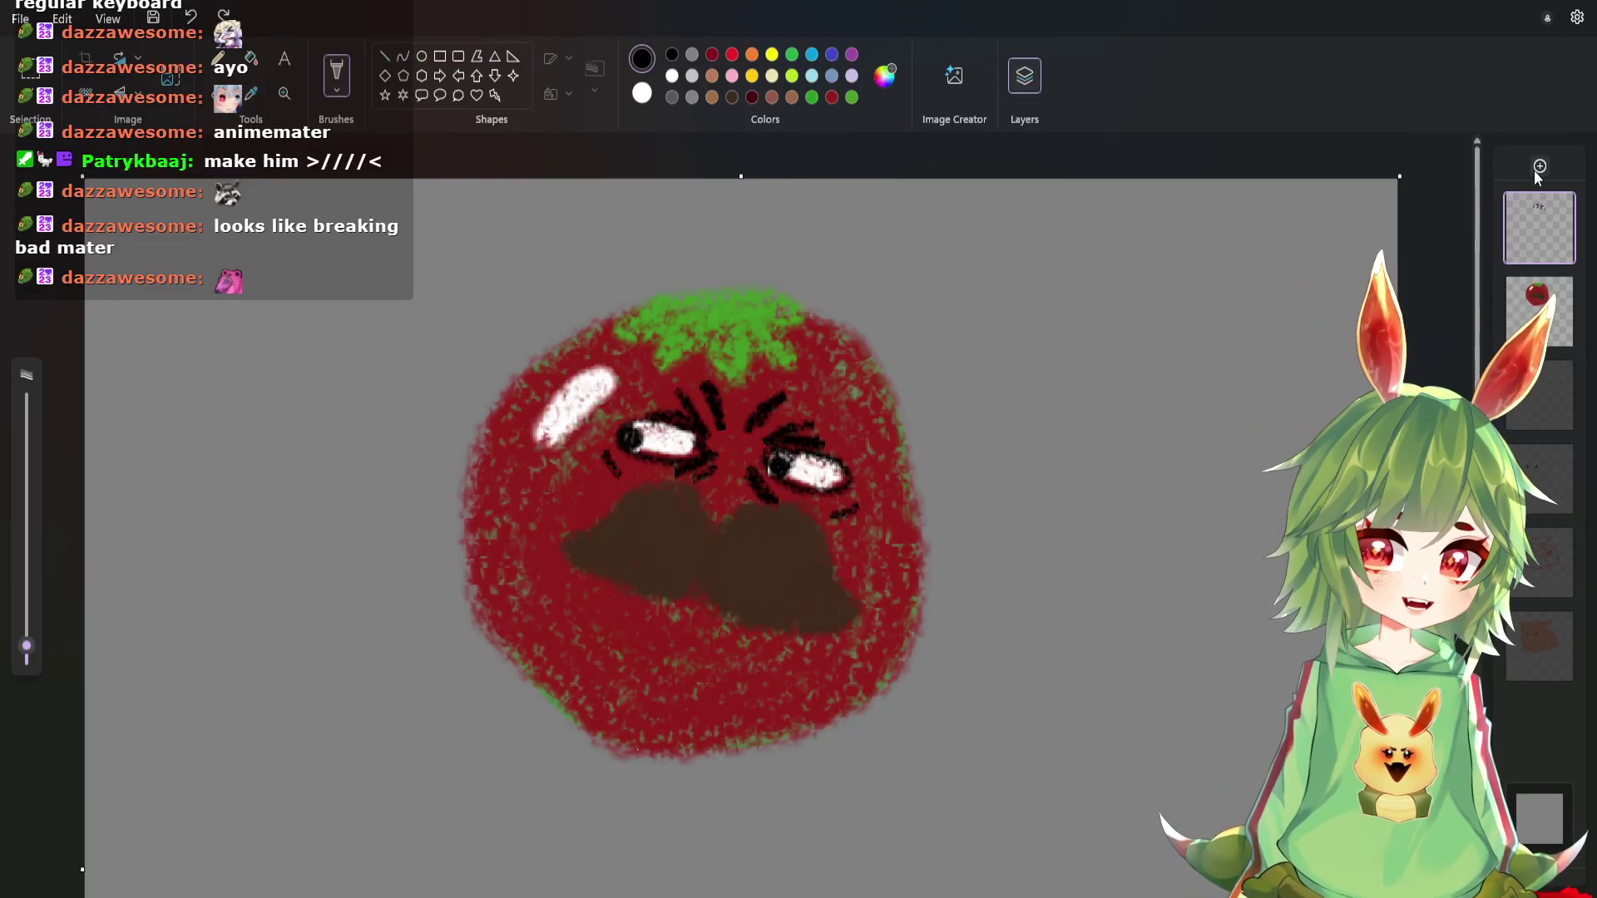
Add another new layer and set the brush colour to light pink.
click(1540, 166)
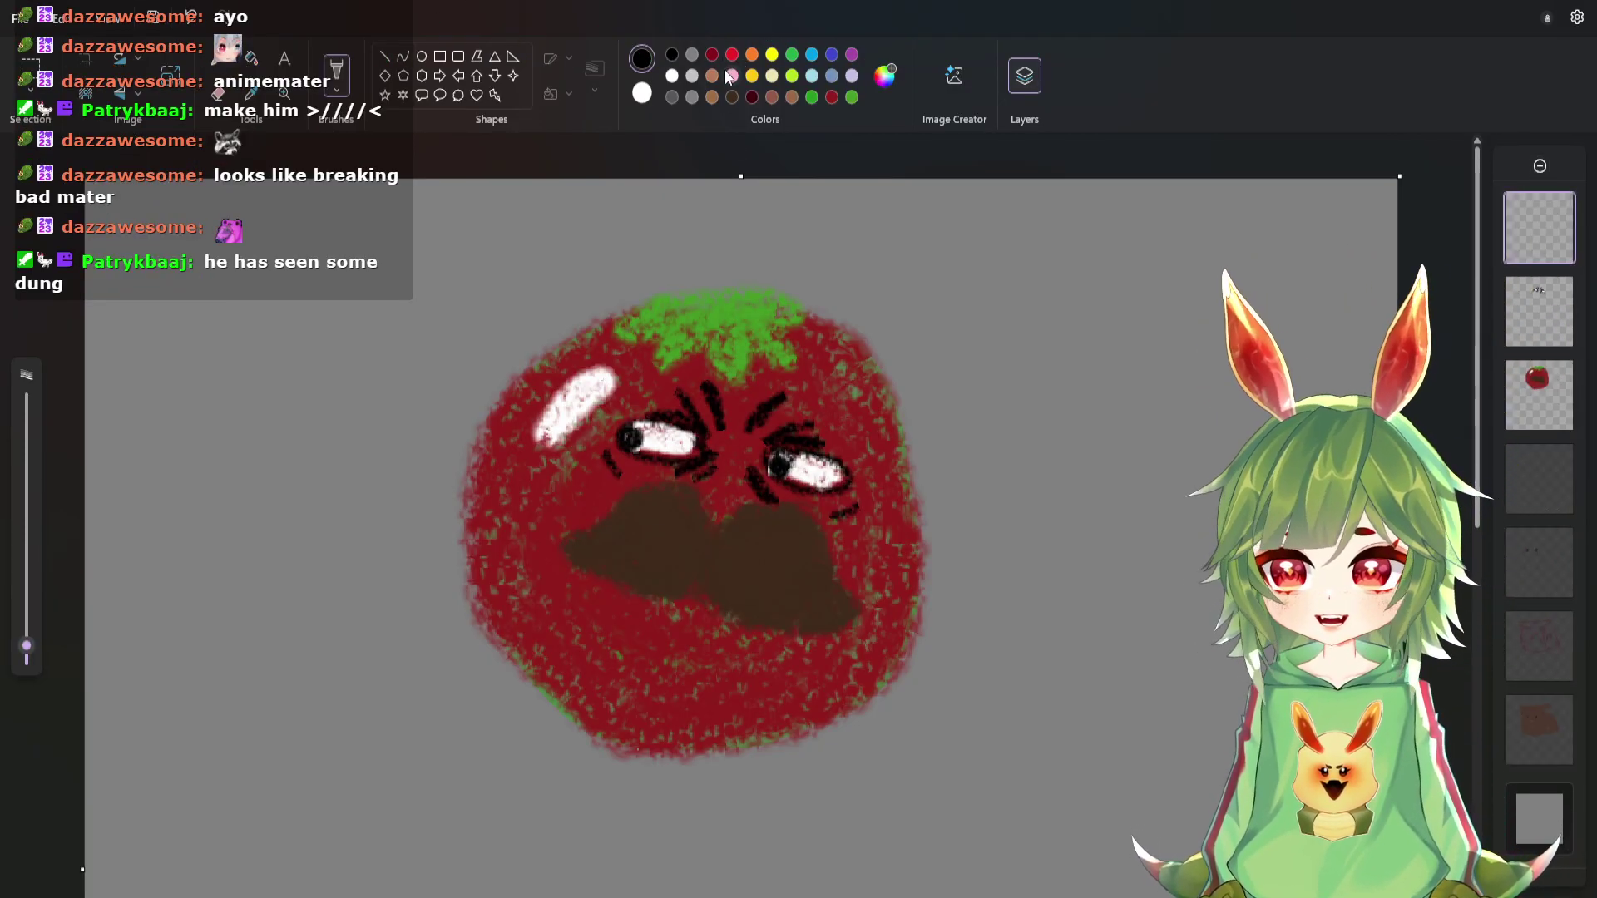
click(732, 75)
Try a row of soft pink diagonal blush lines across the face below the eyes, and undo them.
mouse_move(597, 508)
mouse_down()
mouse_move(662, 483)
mouse_move(620, 511)
mouse_up()
drag(716, 482, 652, 516)
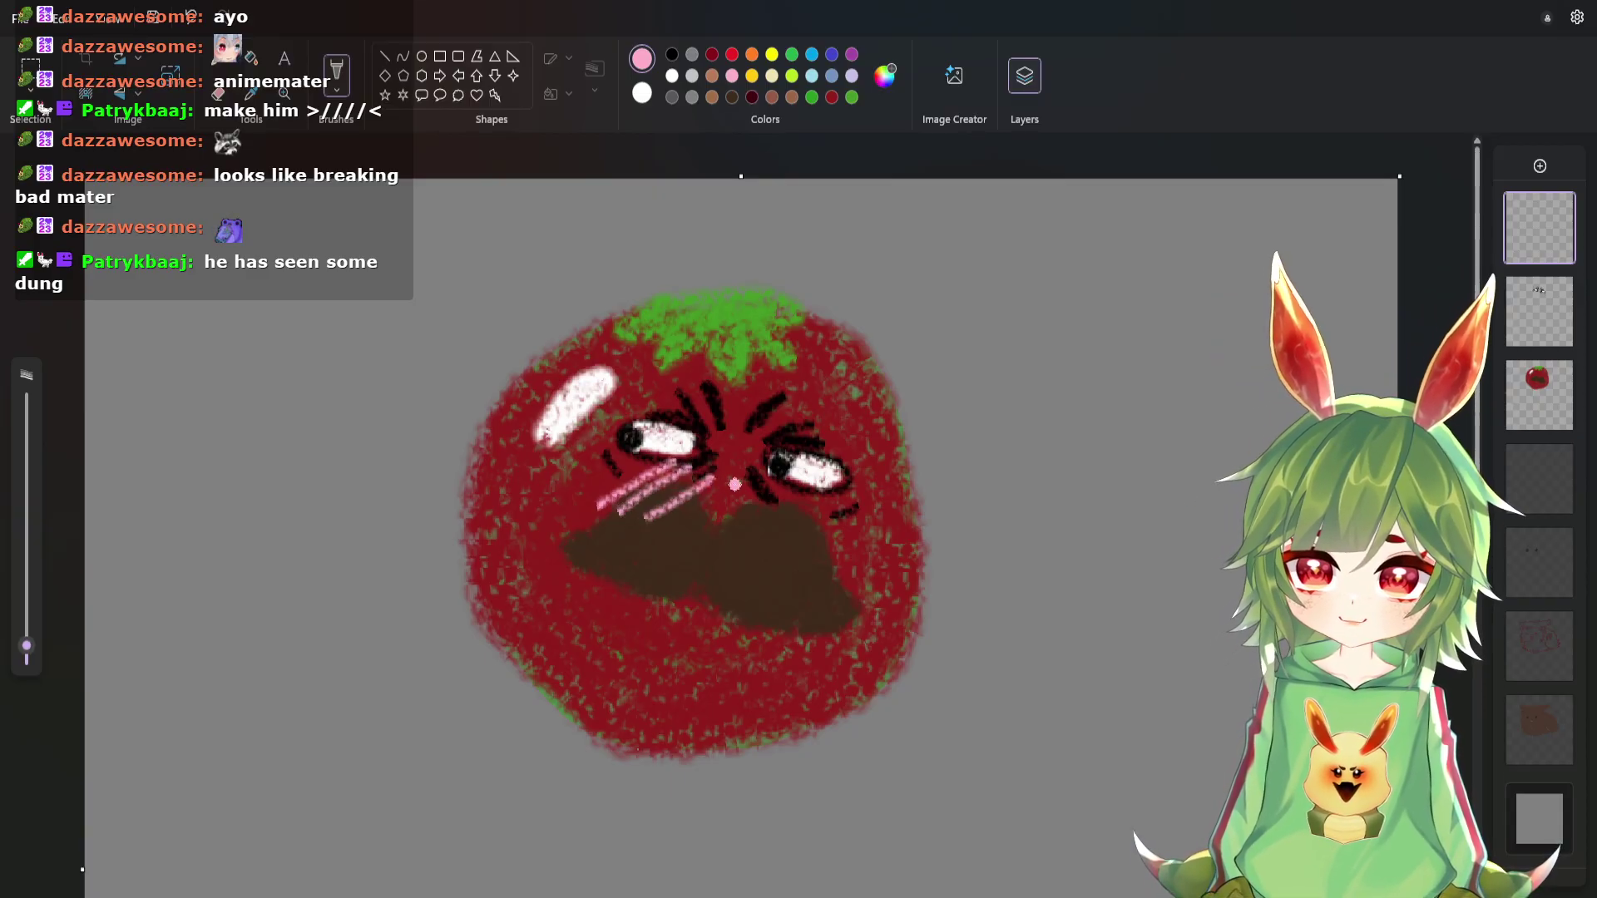
drag(736, 484, 673, 524)
mouse_move(765, 491)
mouse_down()
mouse_move(699, 534)
mouse_move(728, 545)
mouse_up()
mouse_move(807, 510)
mouse_down()
mouse_move(763, 544)
mouse_move(796, 551)
mouse_up()
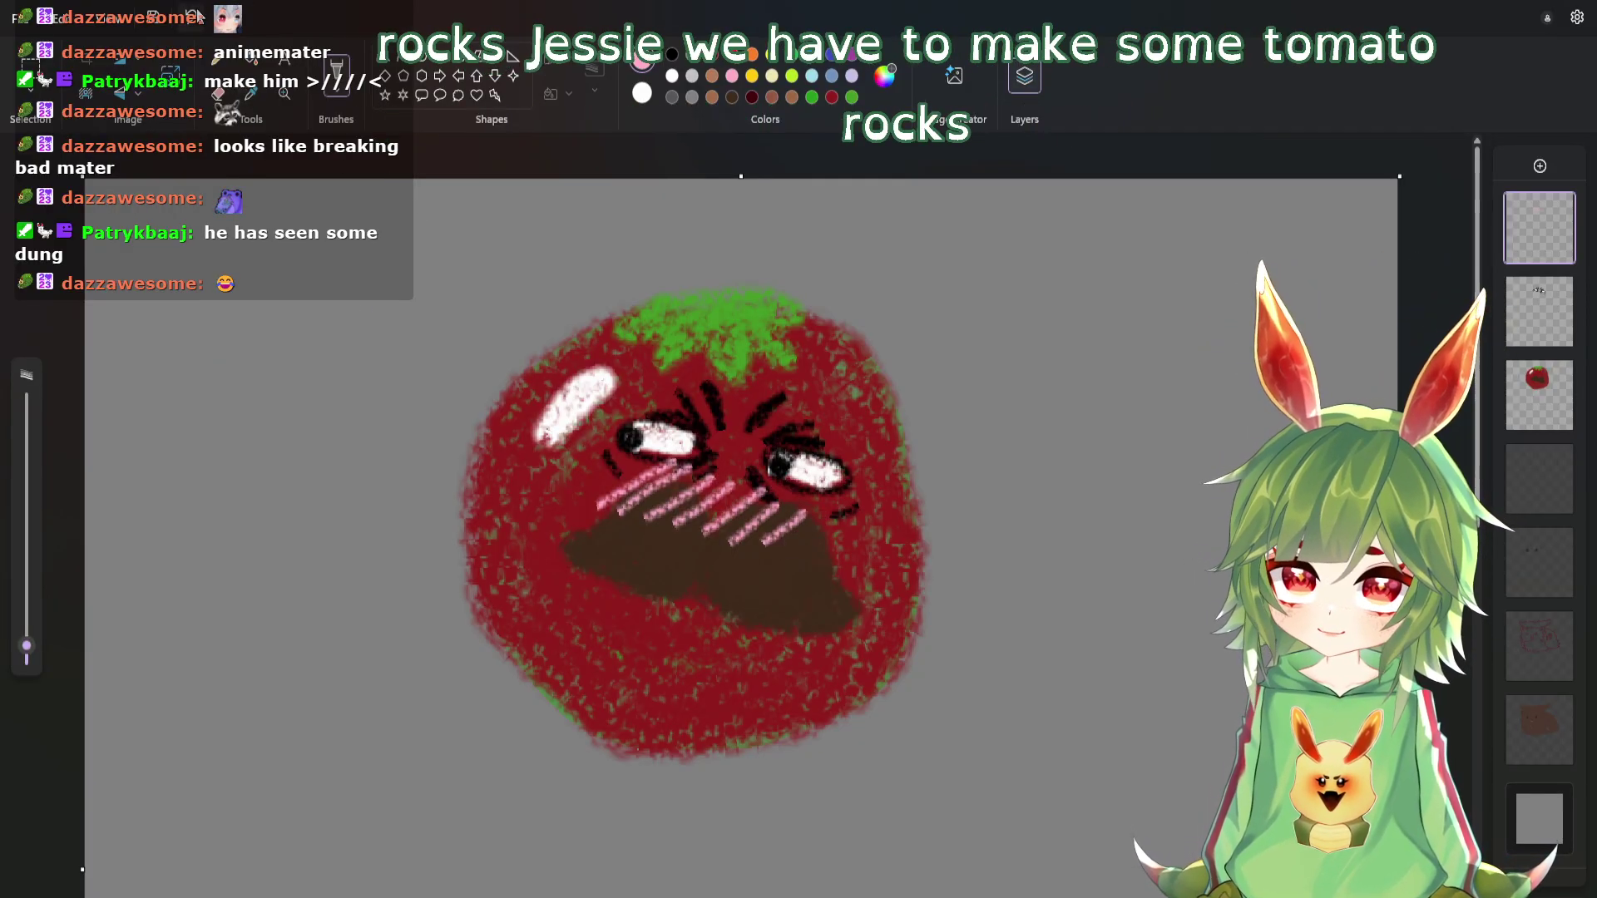
key(ctrl+z)
key(ctrl+z)
key(ctrl+z)
key(ctrl+z)
key(ctrl+z)
key(ctrl+z)
key(ctrl+z)
key(ctrl+z)
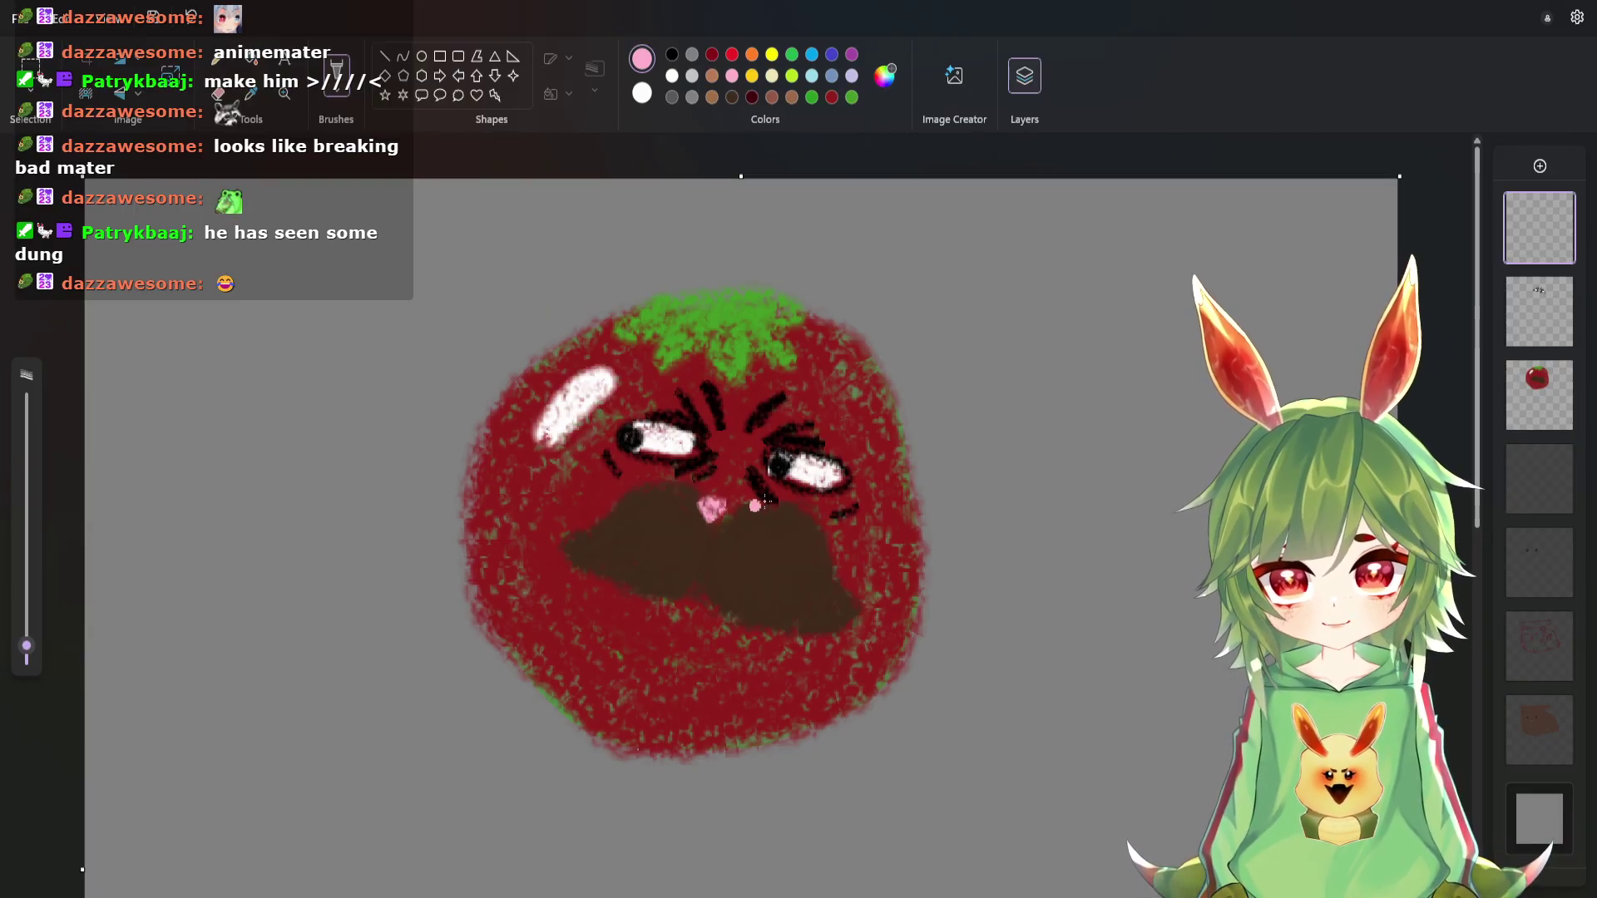
Undo the small pink nose, try a wide pink band above the moustache with a larger brush, and undo it.
click(204, 22)
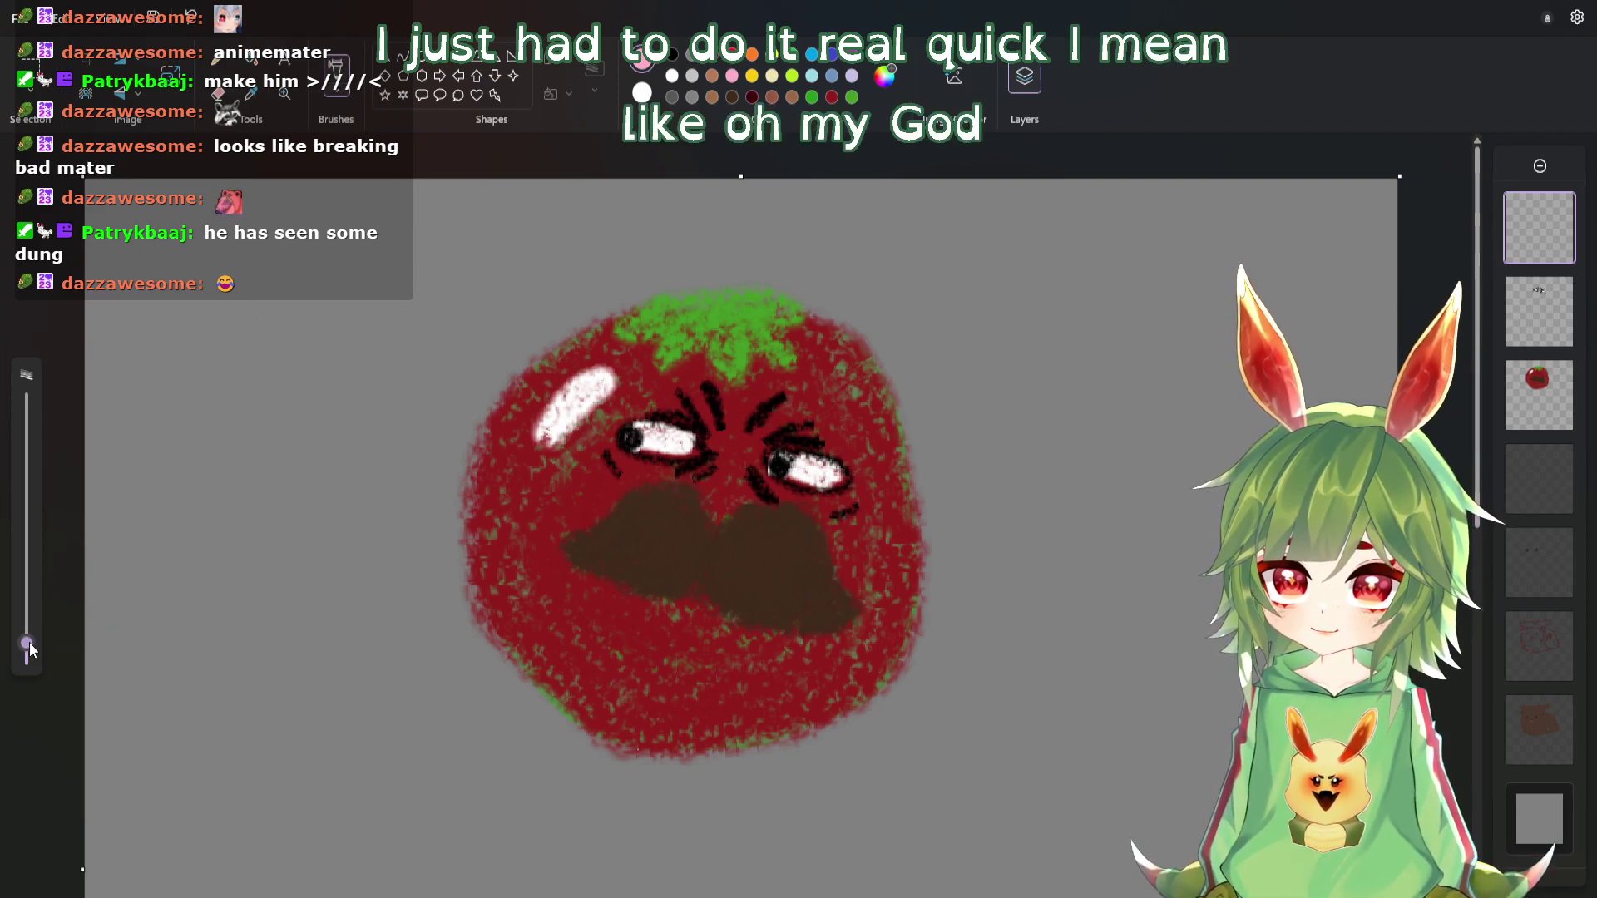
drag(30, 649, 28, 623)
drag(642, 489, 764, 493)
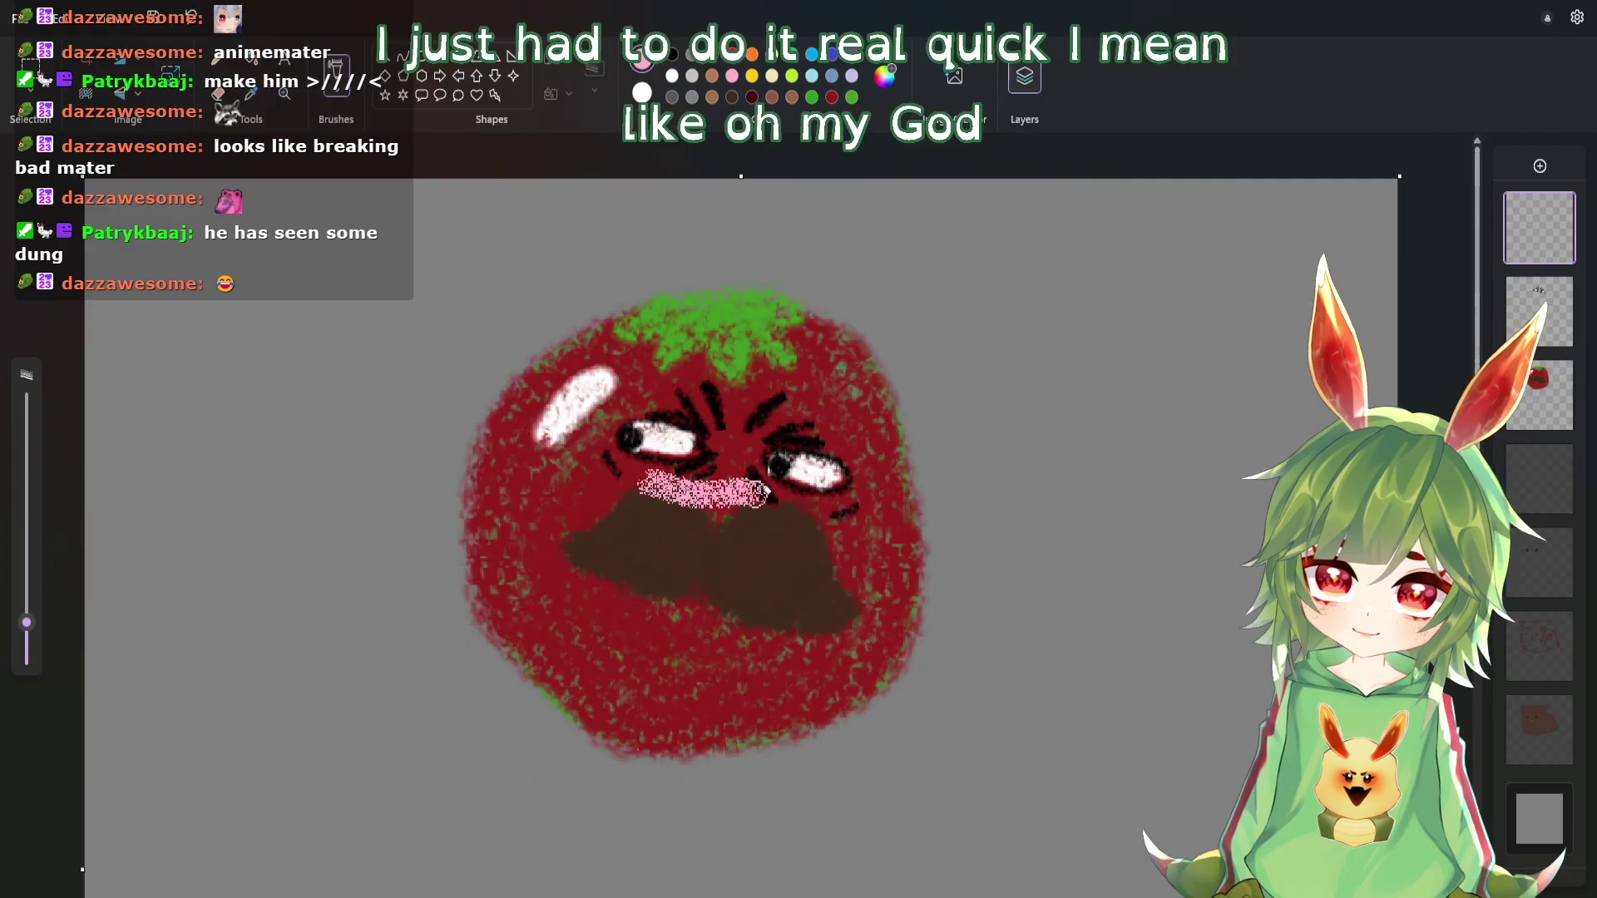
key(ctrl+z)
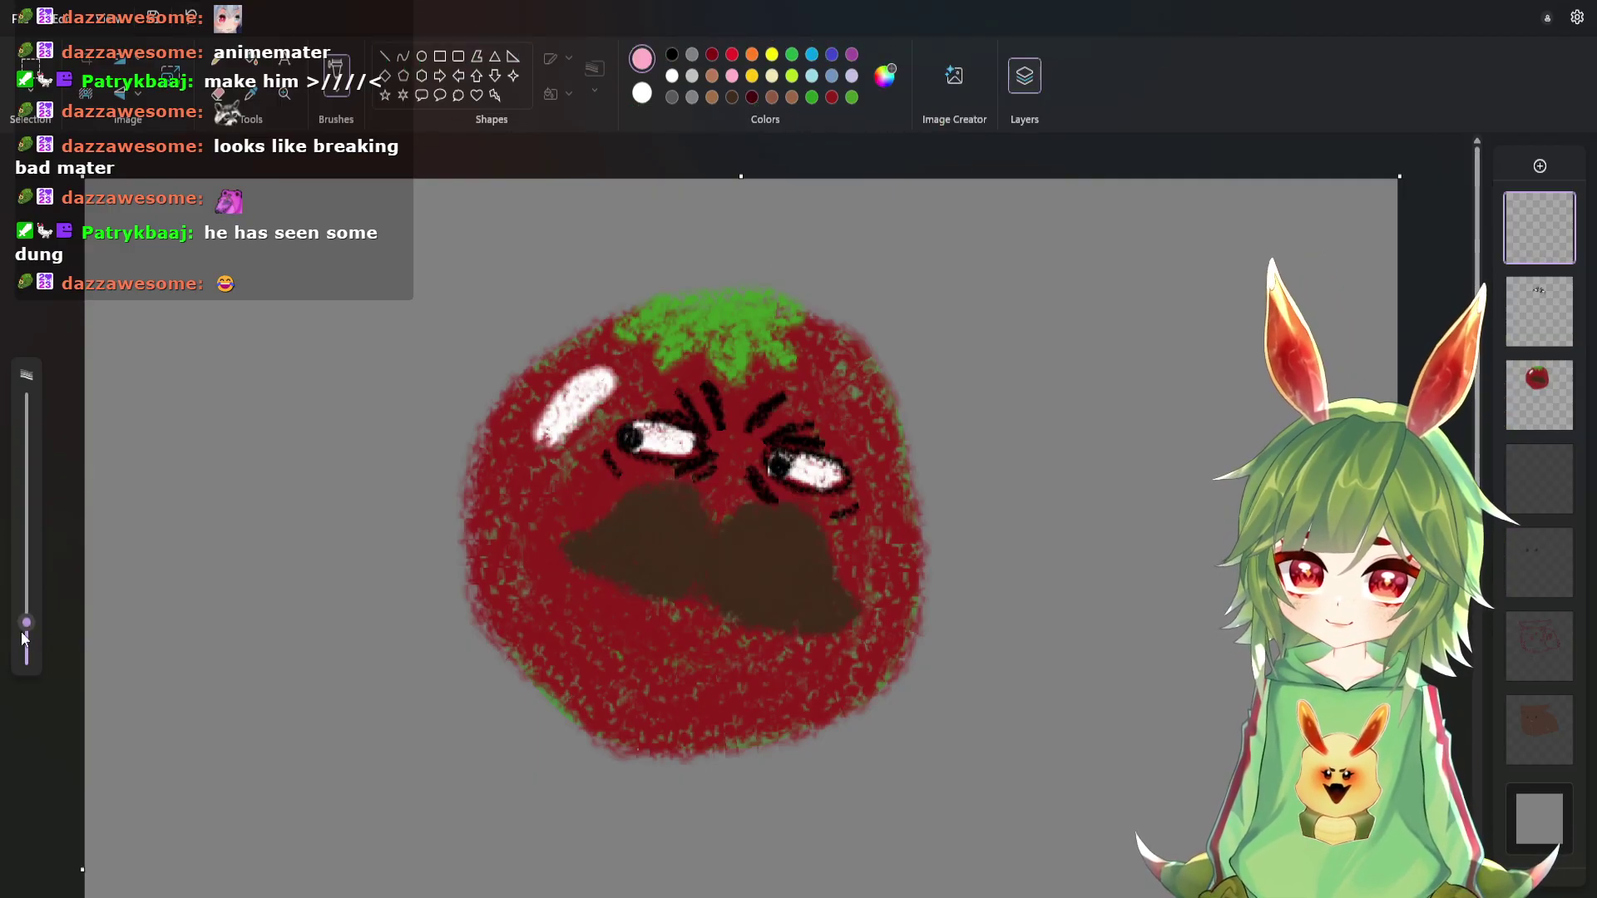
Draw three thin pink diagonal blush lines under each eye, overlapping the moustache, with a finer brush.
key(ctrl+minus)
click(487, 234)
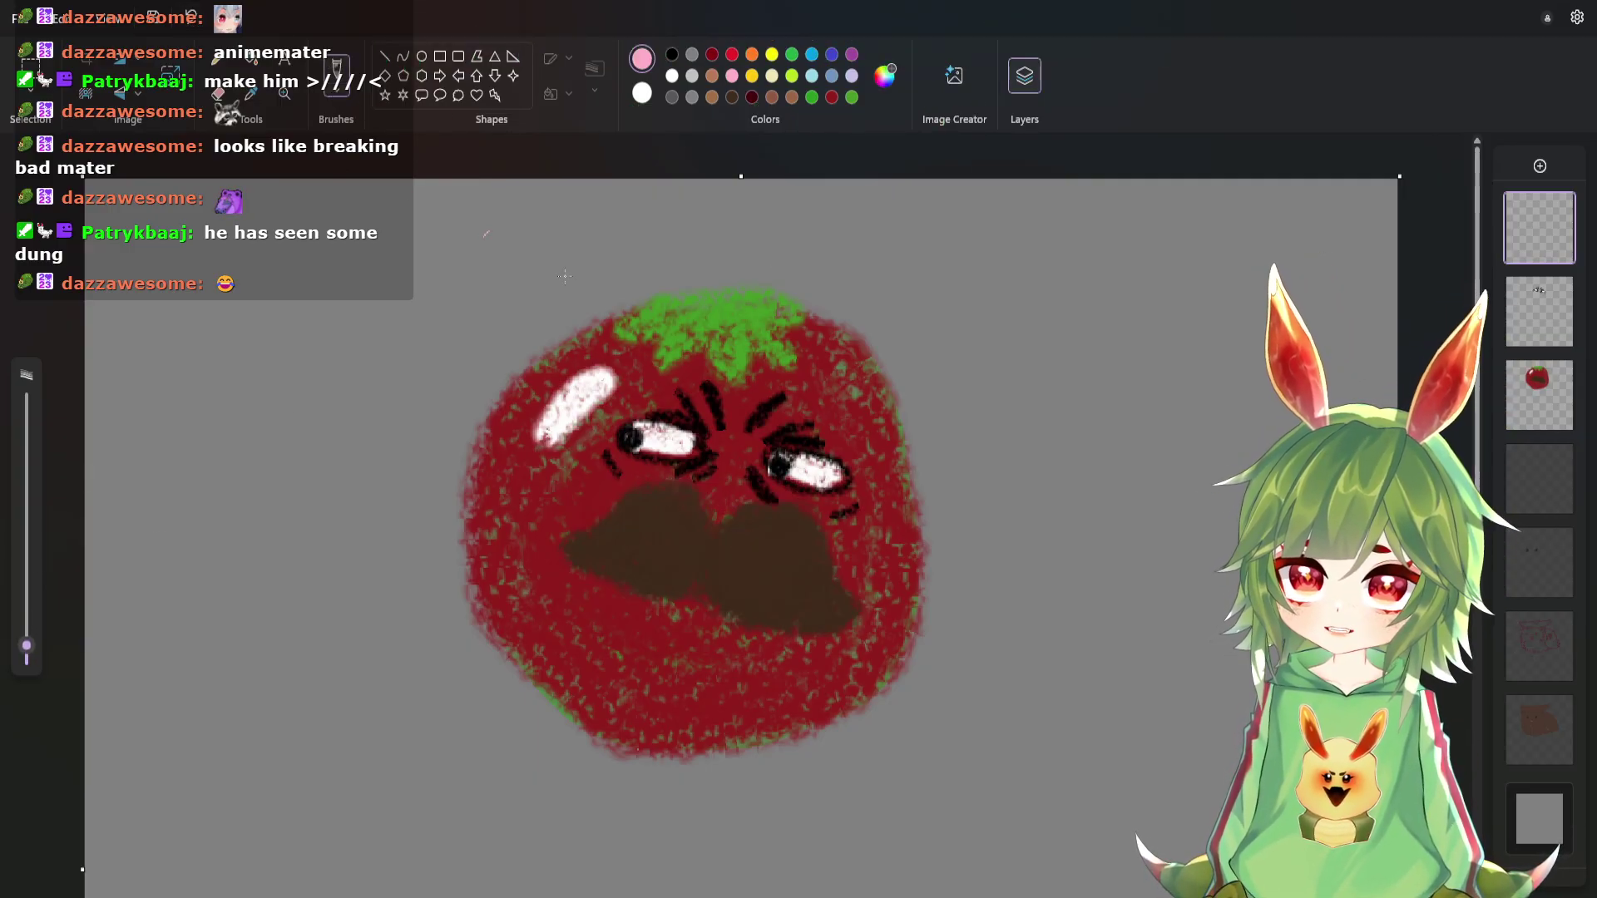
drag(687, 478, 615, 519)
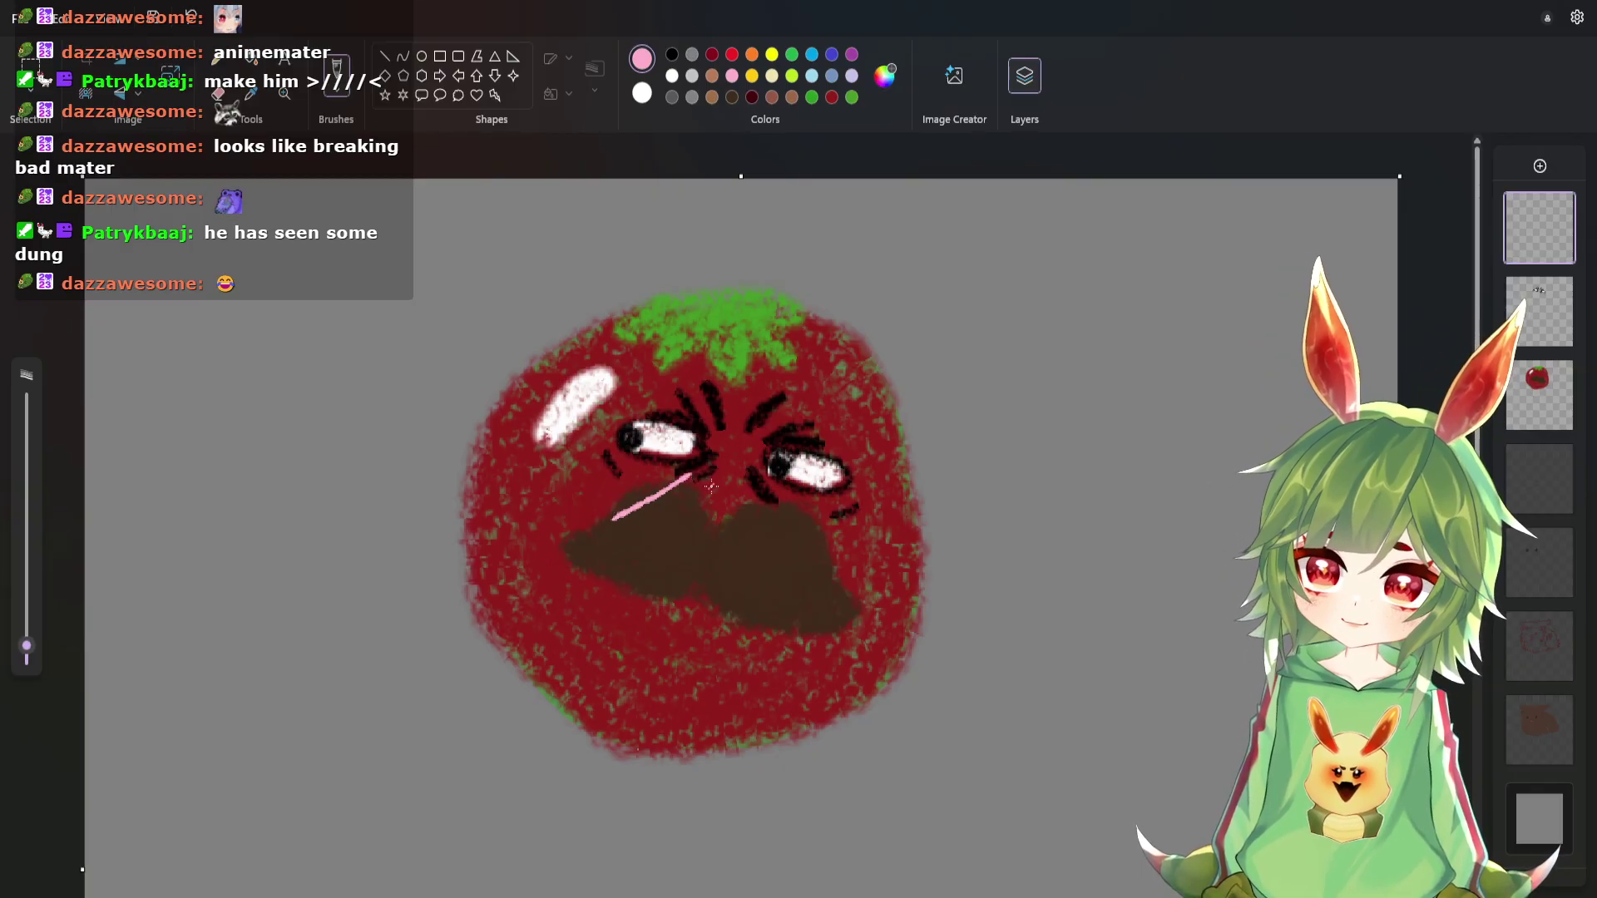
drag(711, 487, 642, 524)
drag(728, 494, 669, 530)
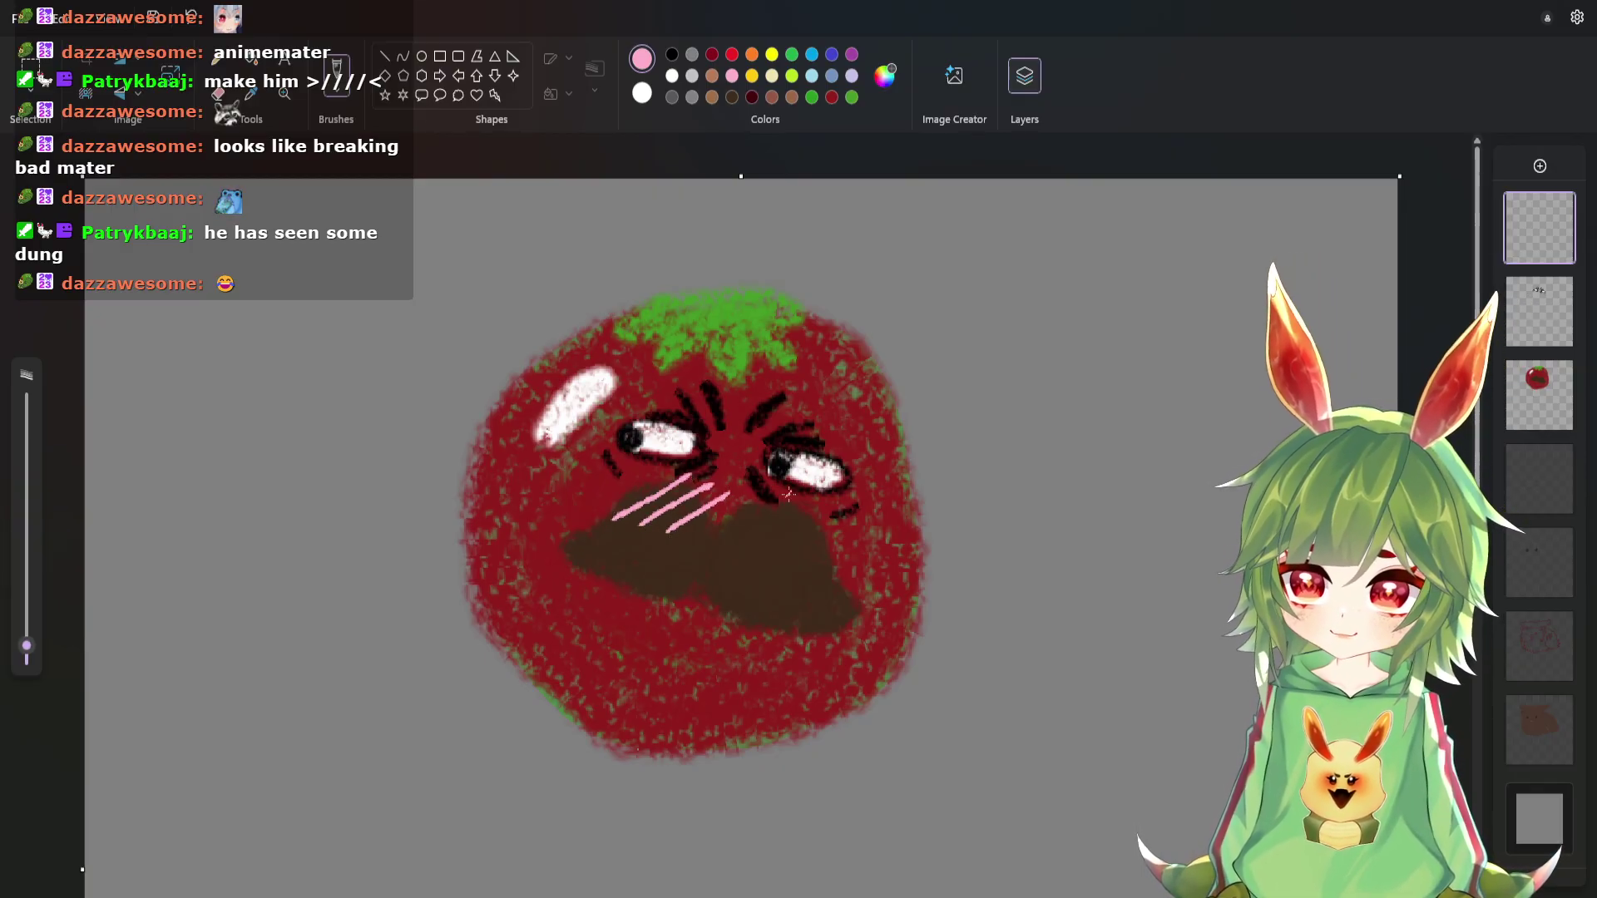
drag(788, 496, 742, 549)
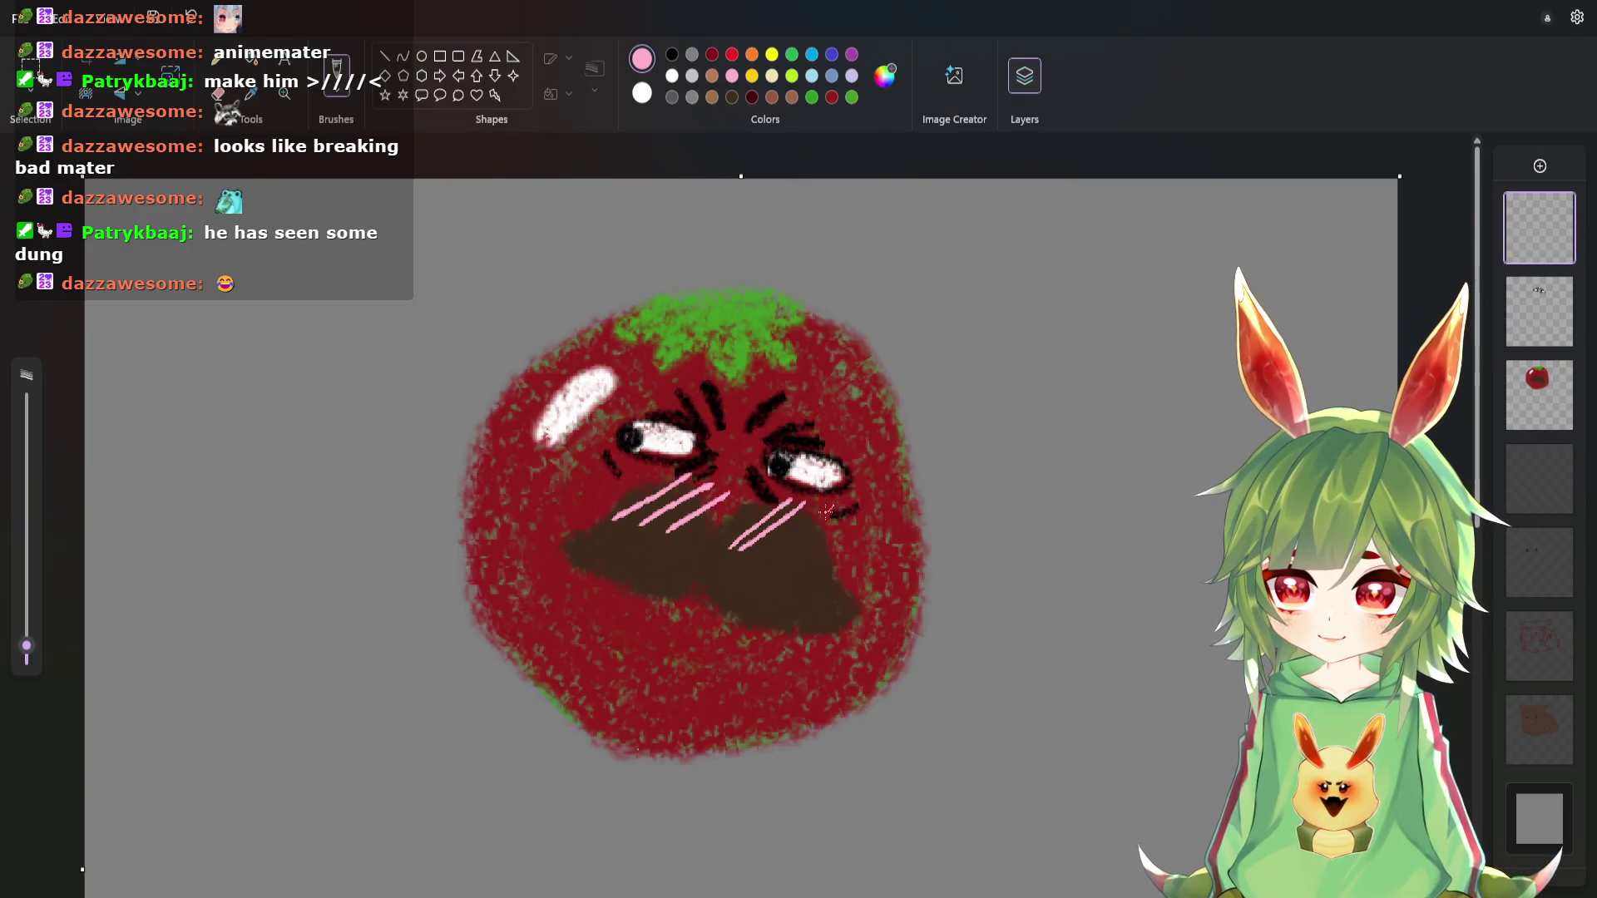
drag(826, 510, 776, 545)
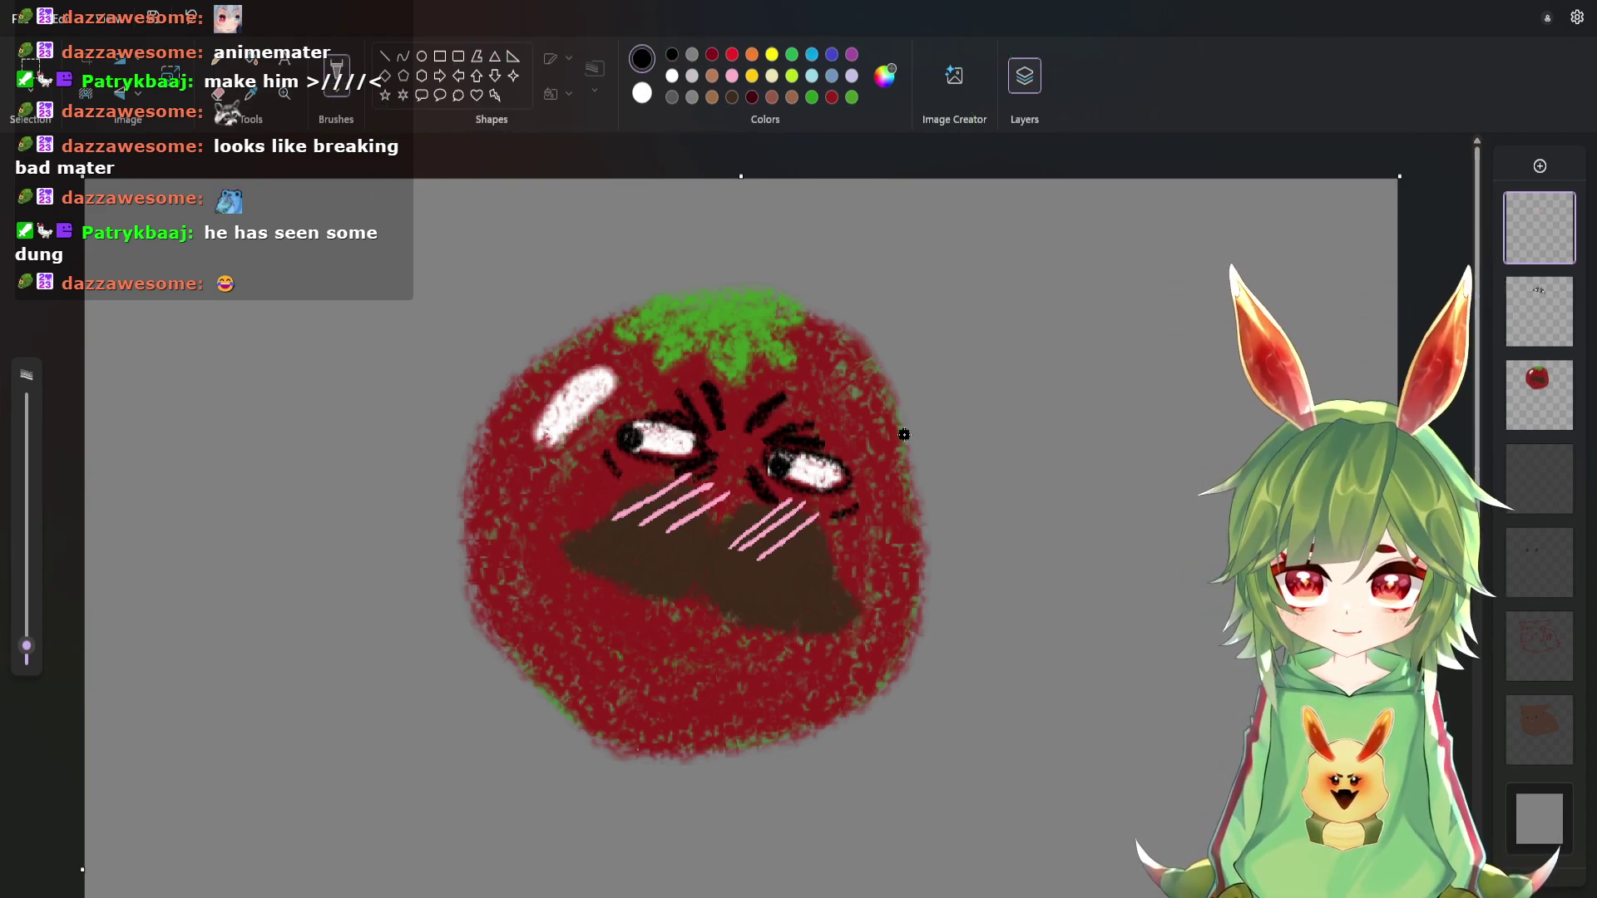
Try long black outline strokes along the tomato's right, top and bottom edges, and undo them.
drag(903, 432, 910, 483)
mouse_move(920, 539)
mouse_down()
mouse_move(917, 639)
mouse_move(868, 705)
mouse_move(777, 747)
mouse_move(595, 749)
mouse_move(490, 640)
mouse_move(469, 599)
mouse_move(465, 495)
mouse_move(515, 360)
mouse_move(677, 293)
mouse_move(556, 314)
mouse_up()
click(191, 24)
key(ctrl+z)
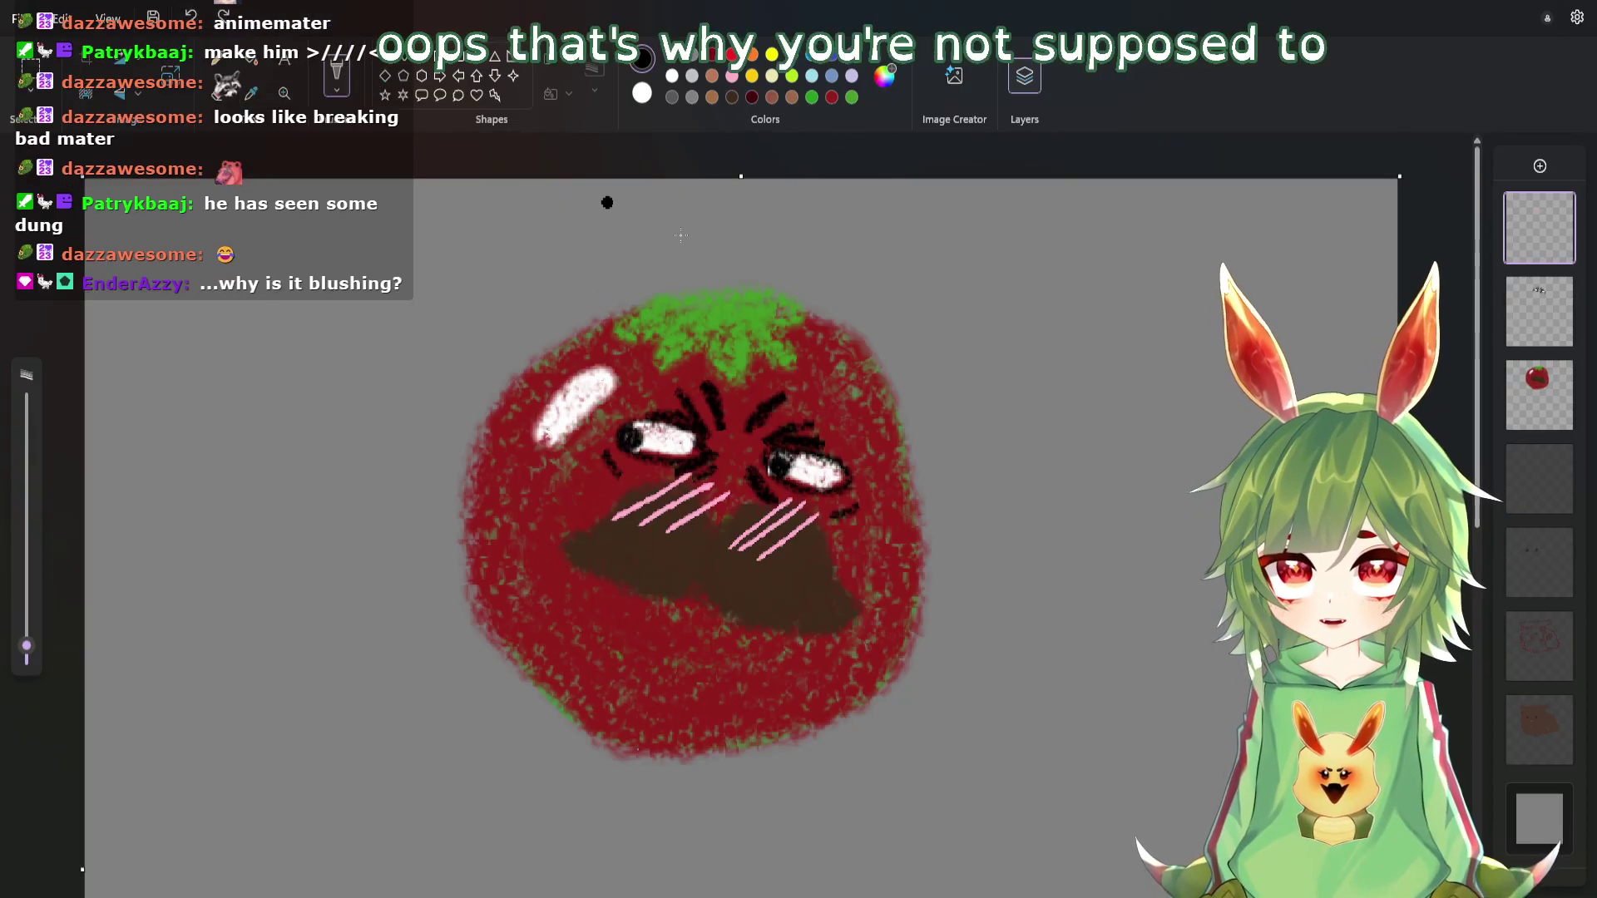
mouse_move(695, 297)
mouse_down()
mouse_move(600, 312)
mouse_move(504, 375)
mouse_up()
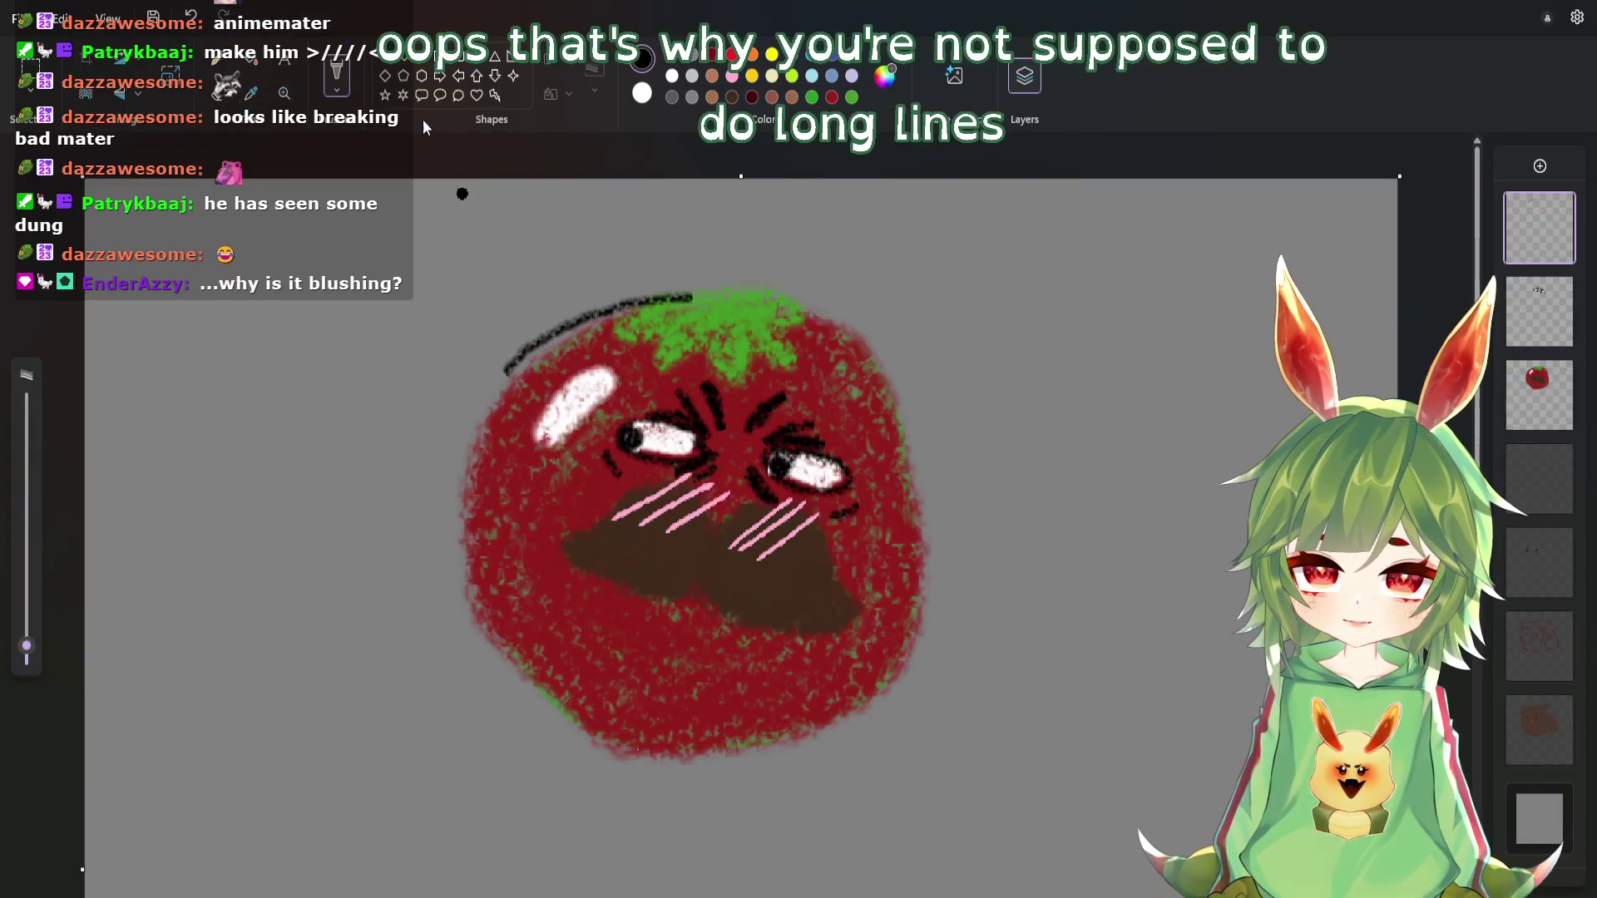
key(ctrl+z)
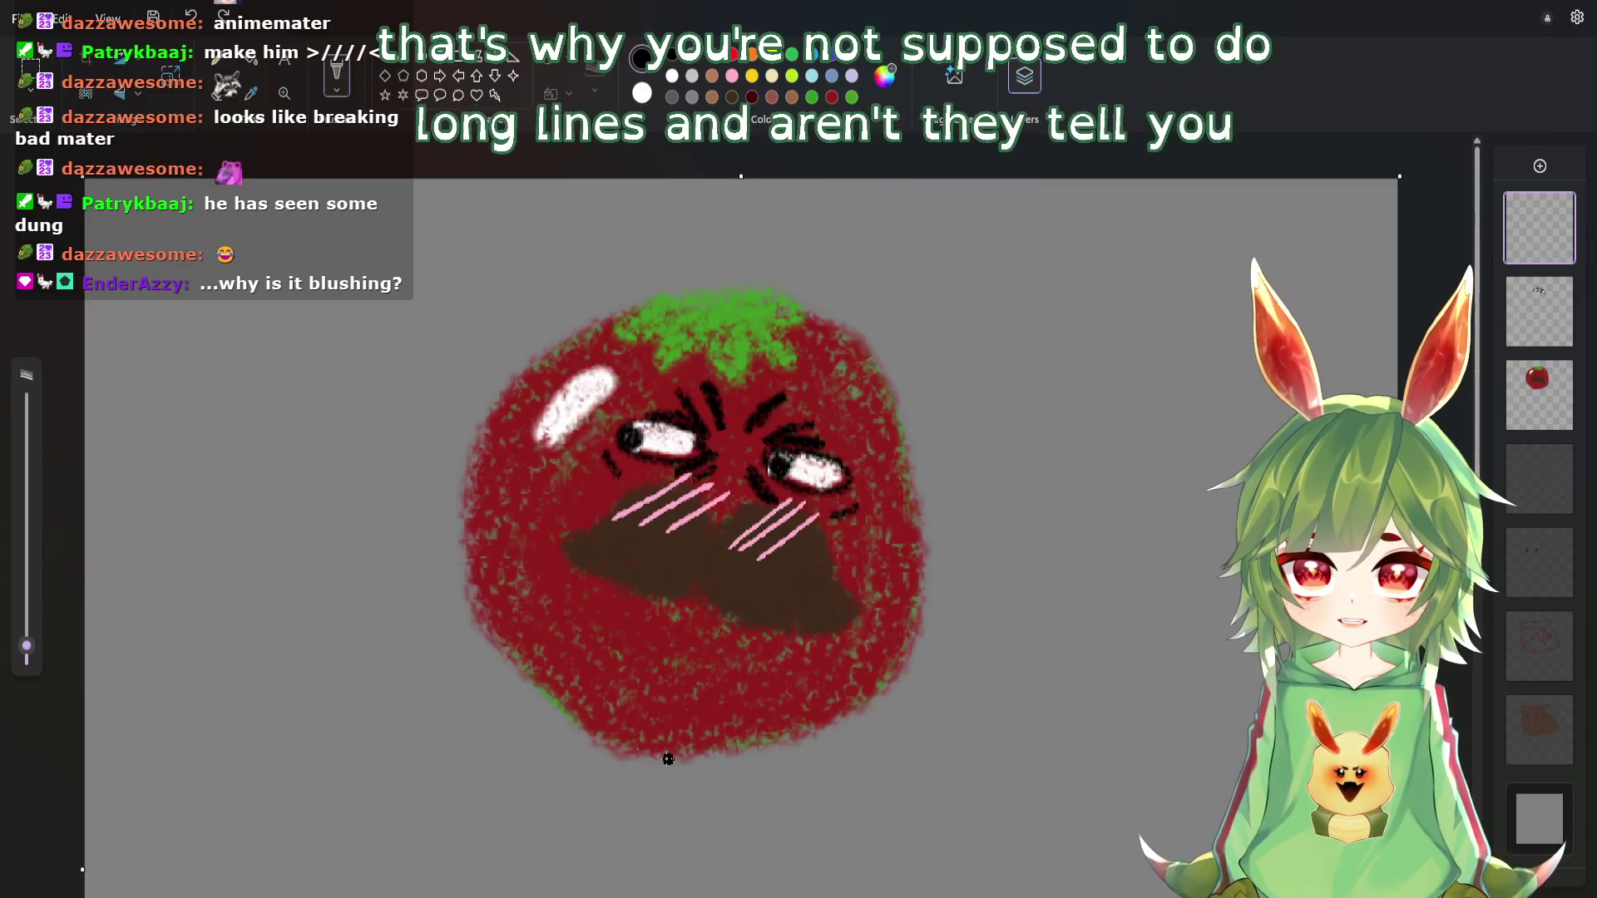
mouse_move(680, 754)
mouse_down()
mouse_move(816, 741)
mouse_move(876, 708)
mouse_up()
click(194, 12)
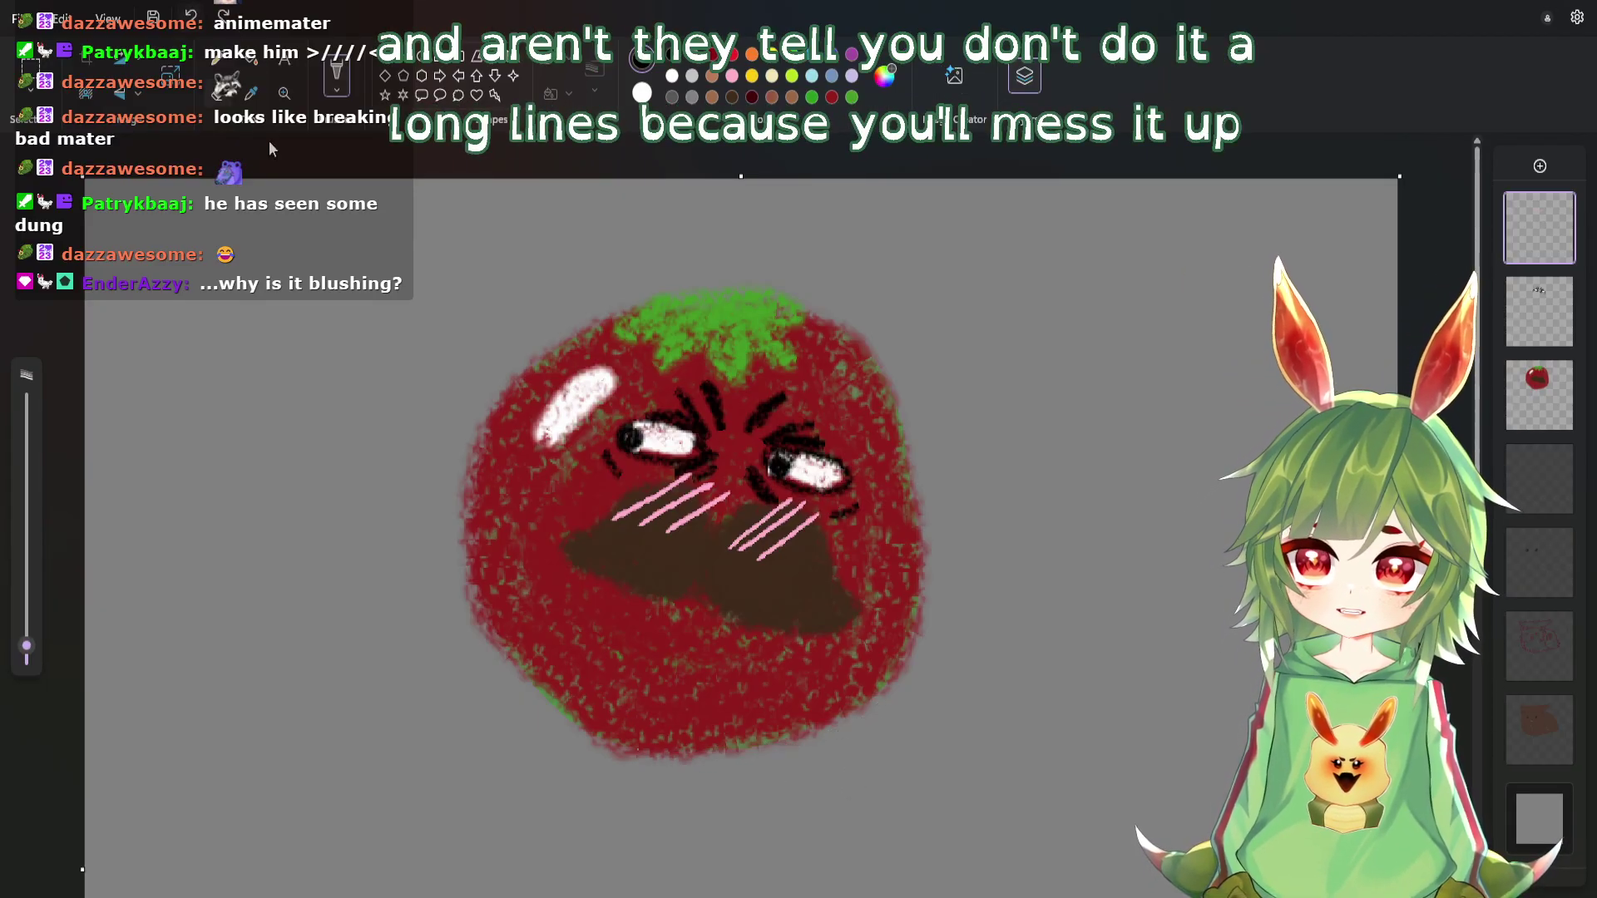
mouse_move(916, 500)
mouse_down()
mouse_move(926, 588)
mouse_move(893, 662)
mouse_up()
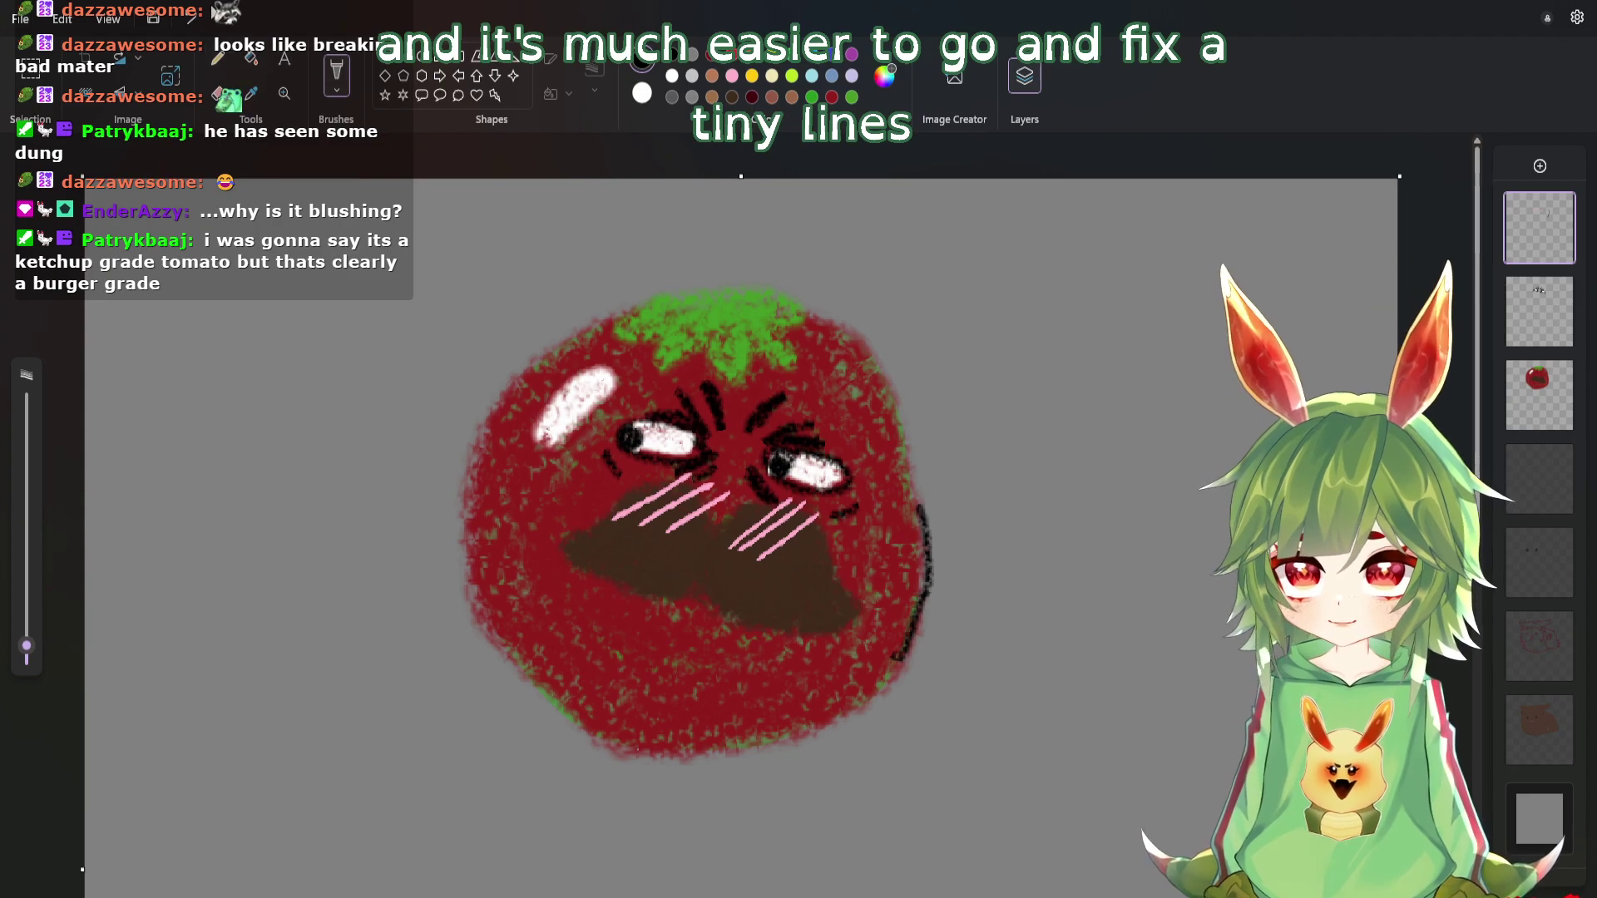
key(ctrl+z)
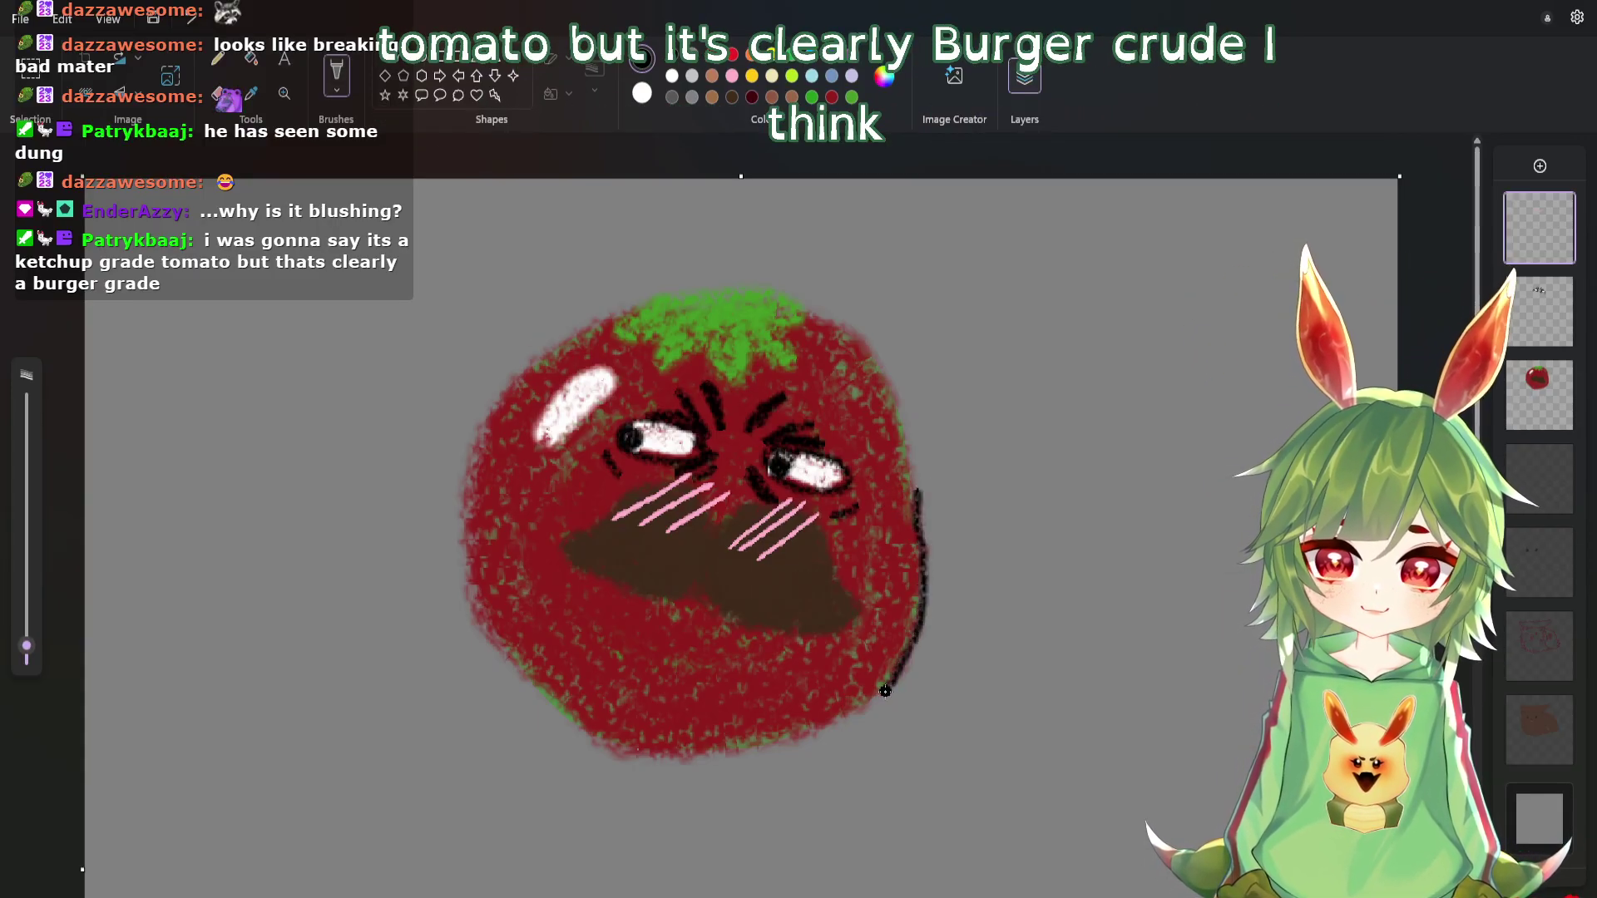
Outline the tomato's bottom and left edges in black, undoing the stroke that crosses the top of the leaves.
mouse_move(858, 714)
mouse_down()
mouse_move(800, 742)
mouse_move(610, 748)
mouse_up()
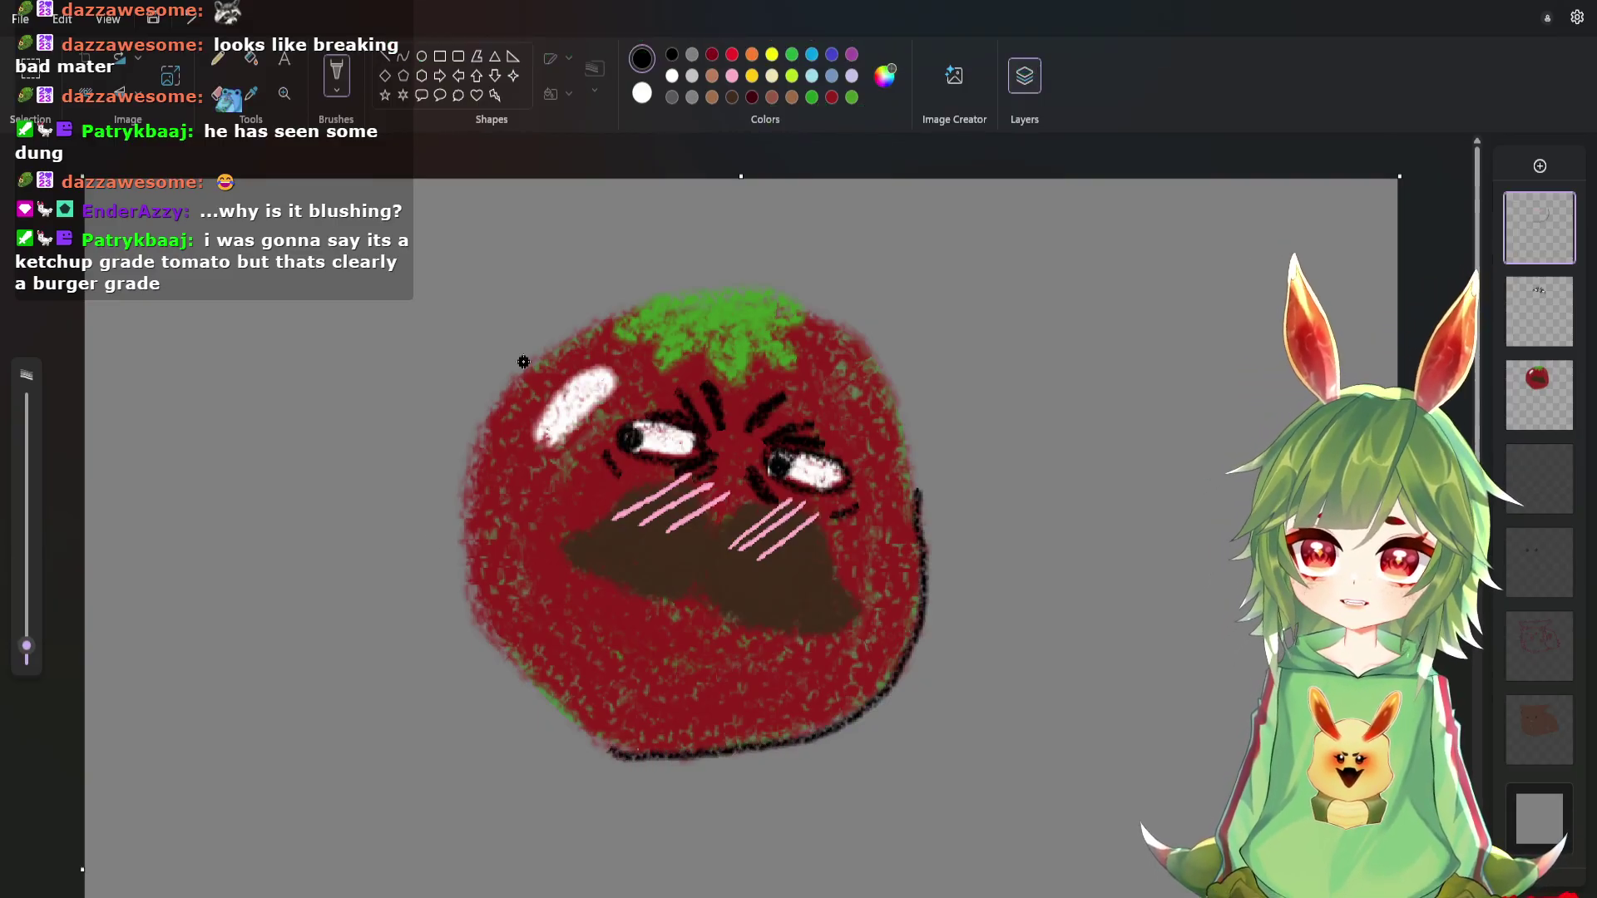
mouse_move(477, 438)
mouse_down()
mouse_move(458, 543)
mouse_move(483, 639)
mouse_move(611, 750)
mouse_up()
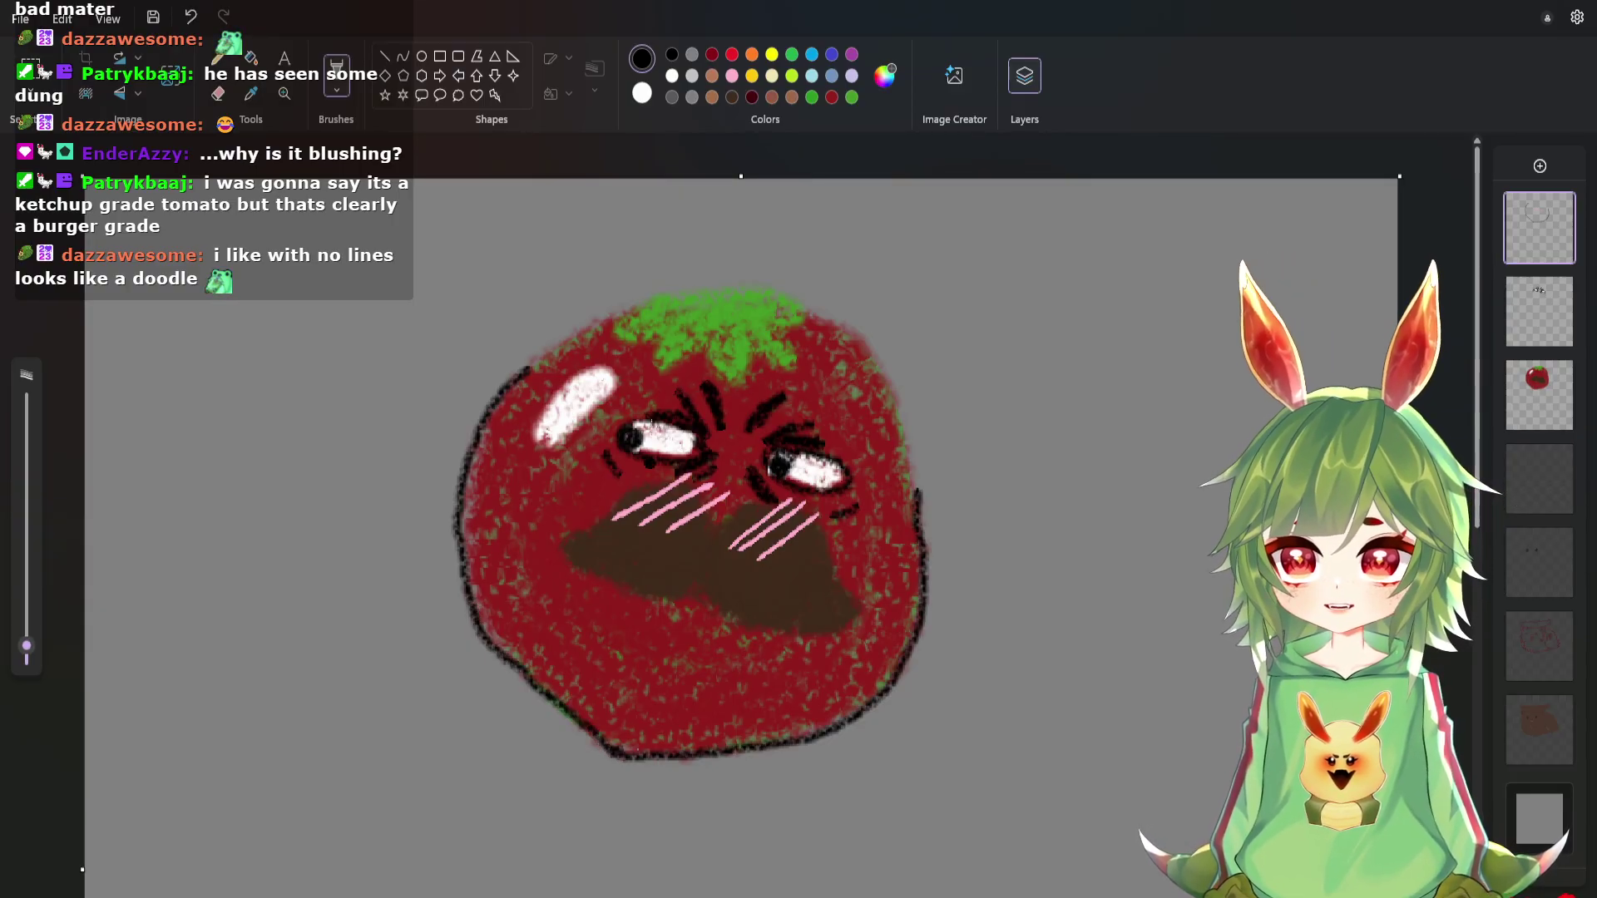
mouse_move(517, 376)
mouse_down()
mouse_move(607, 318)
mouse_move(738, 299)
mouse_up()
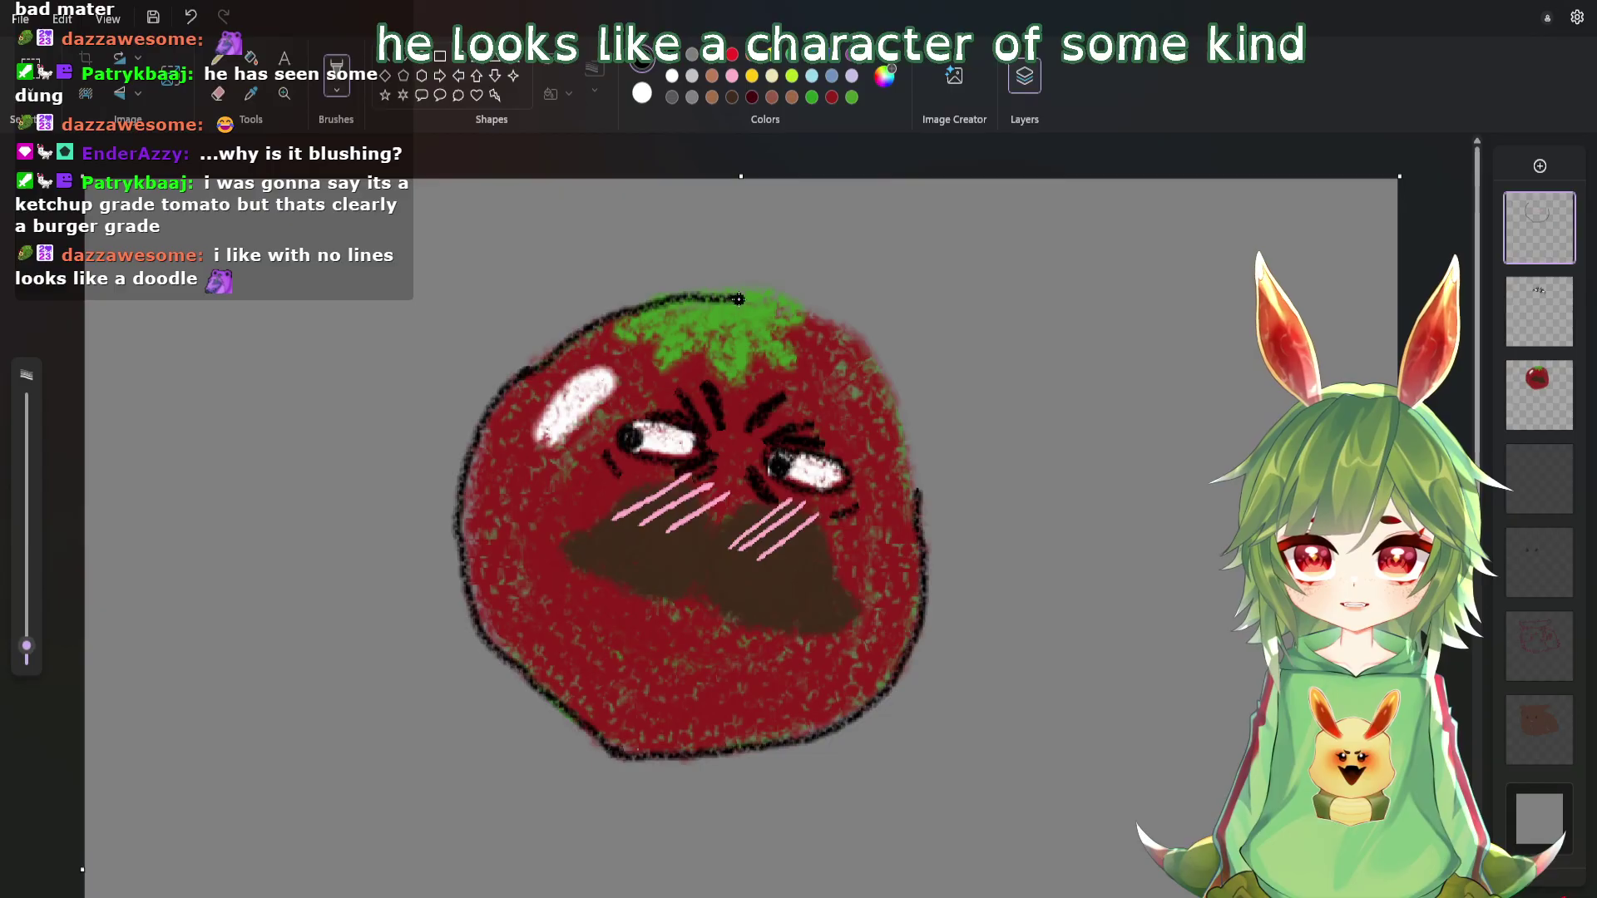
click(191, 17)
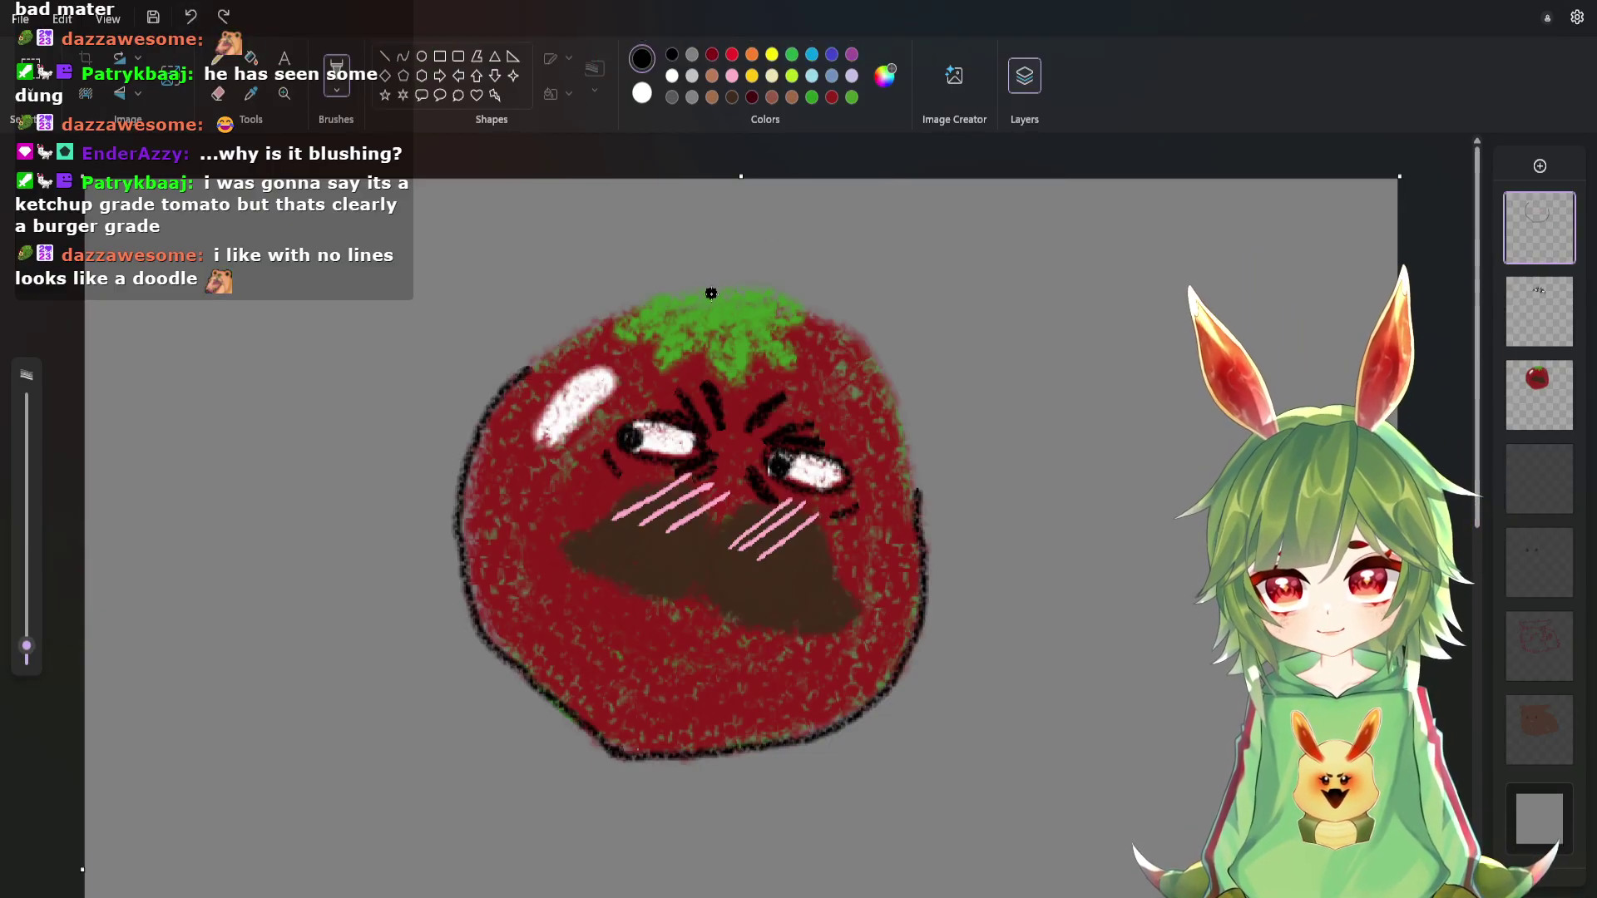
Outline the green leaves and the tomato's upper-left edge in black, and try and undo an upper-right edge stroke.
mouse_move(710, 292)
mouse_down()
mouse_move(630, 305)
mouse_move(616, 344)
mouse_move(663, 336)
mouse_move(661, 371)
mouse_move(700, 346)
mouse_move(740, 398)
mouse_move(755, 337)
mouse_move(790, 372)
mouse_move(783, 325)
mouse_move(807, 318)
mouse_move(697, 294)
mouse_move(512, 384)
mouse_up()
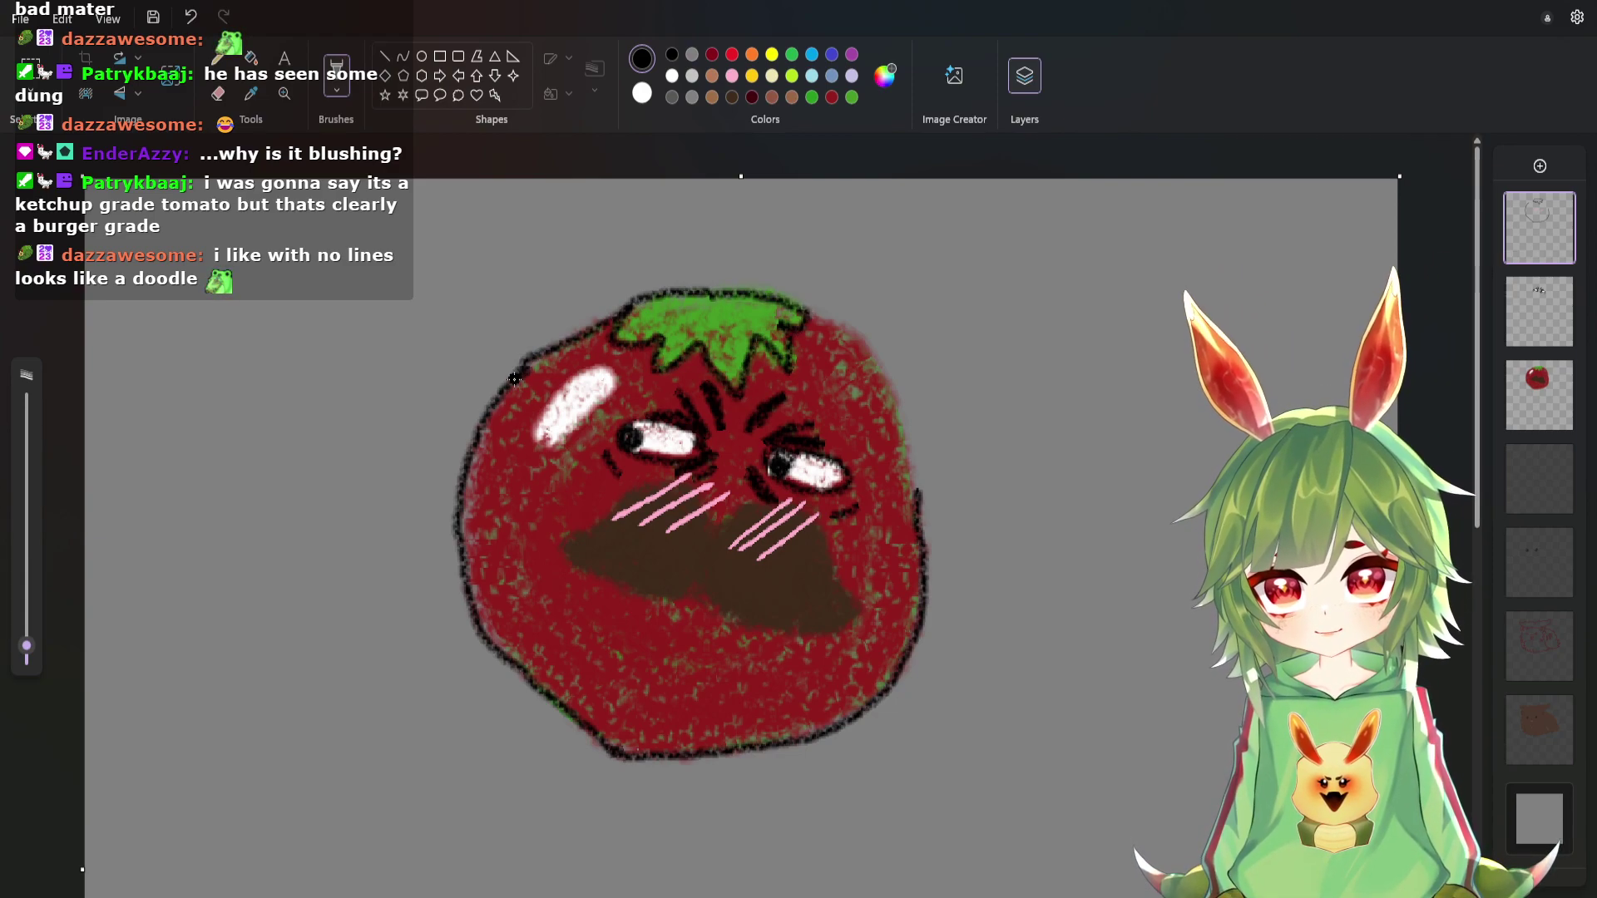
click(190, 17)
drag(631, 310, 537, 367)
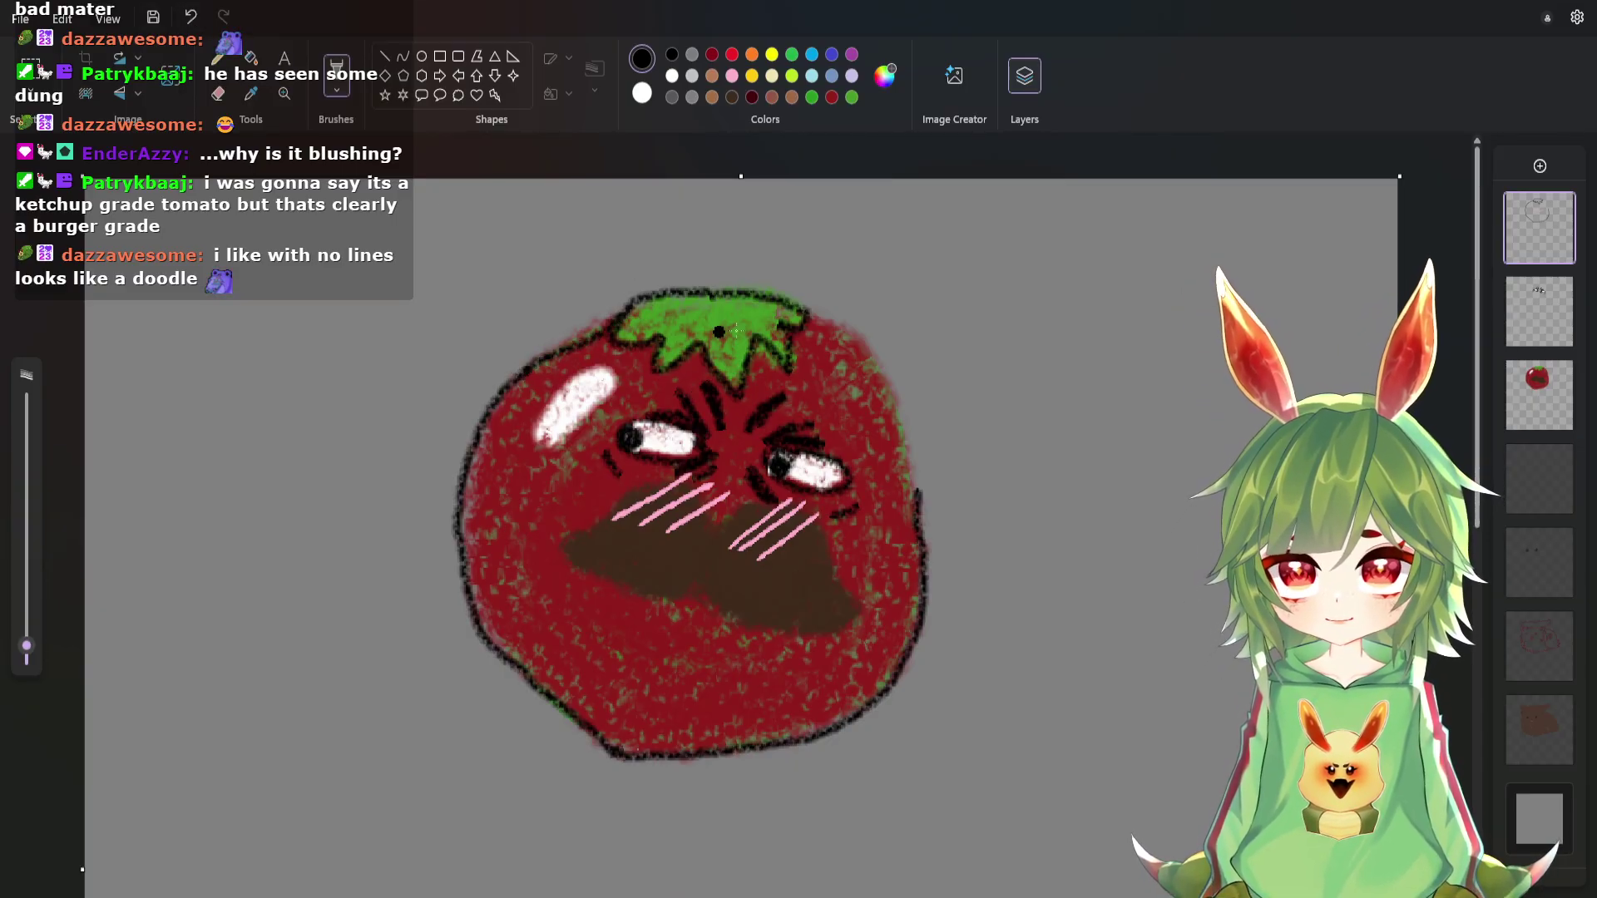
mouse_move(813, 318)
mouse_down()
mouse_move(868, 369)
mouse_move(919, 494)
mouse_up()
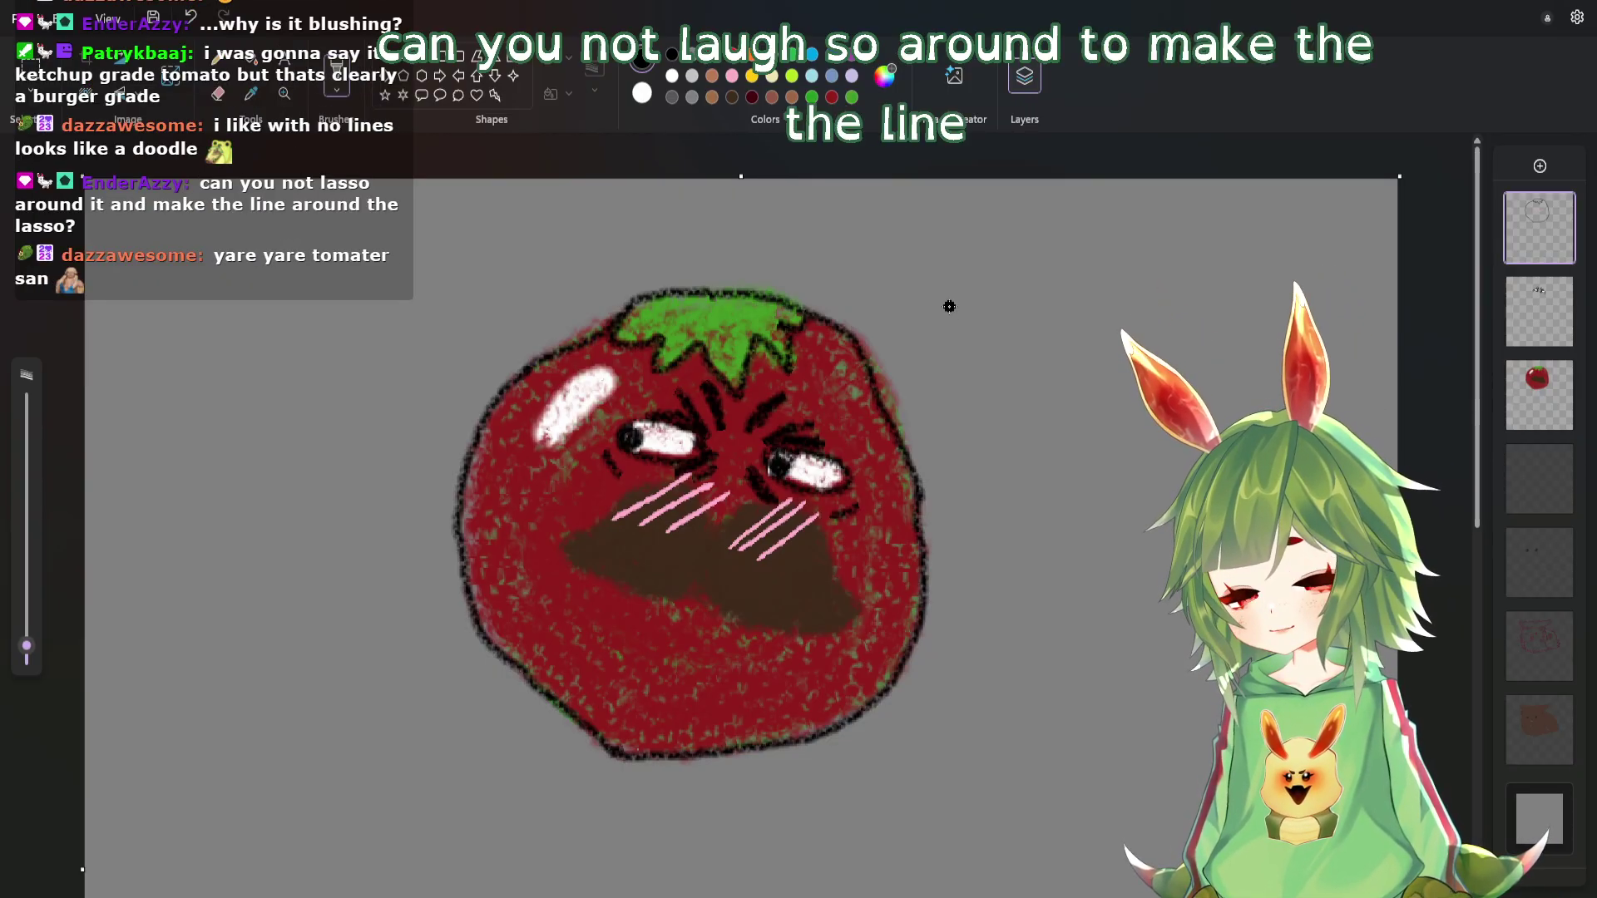
click(188, 18)
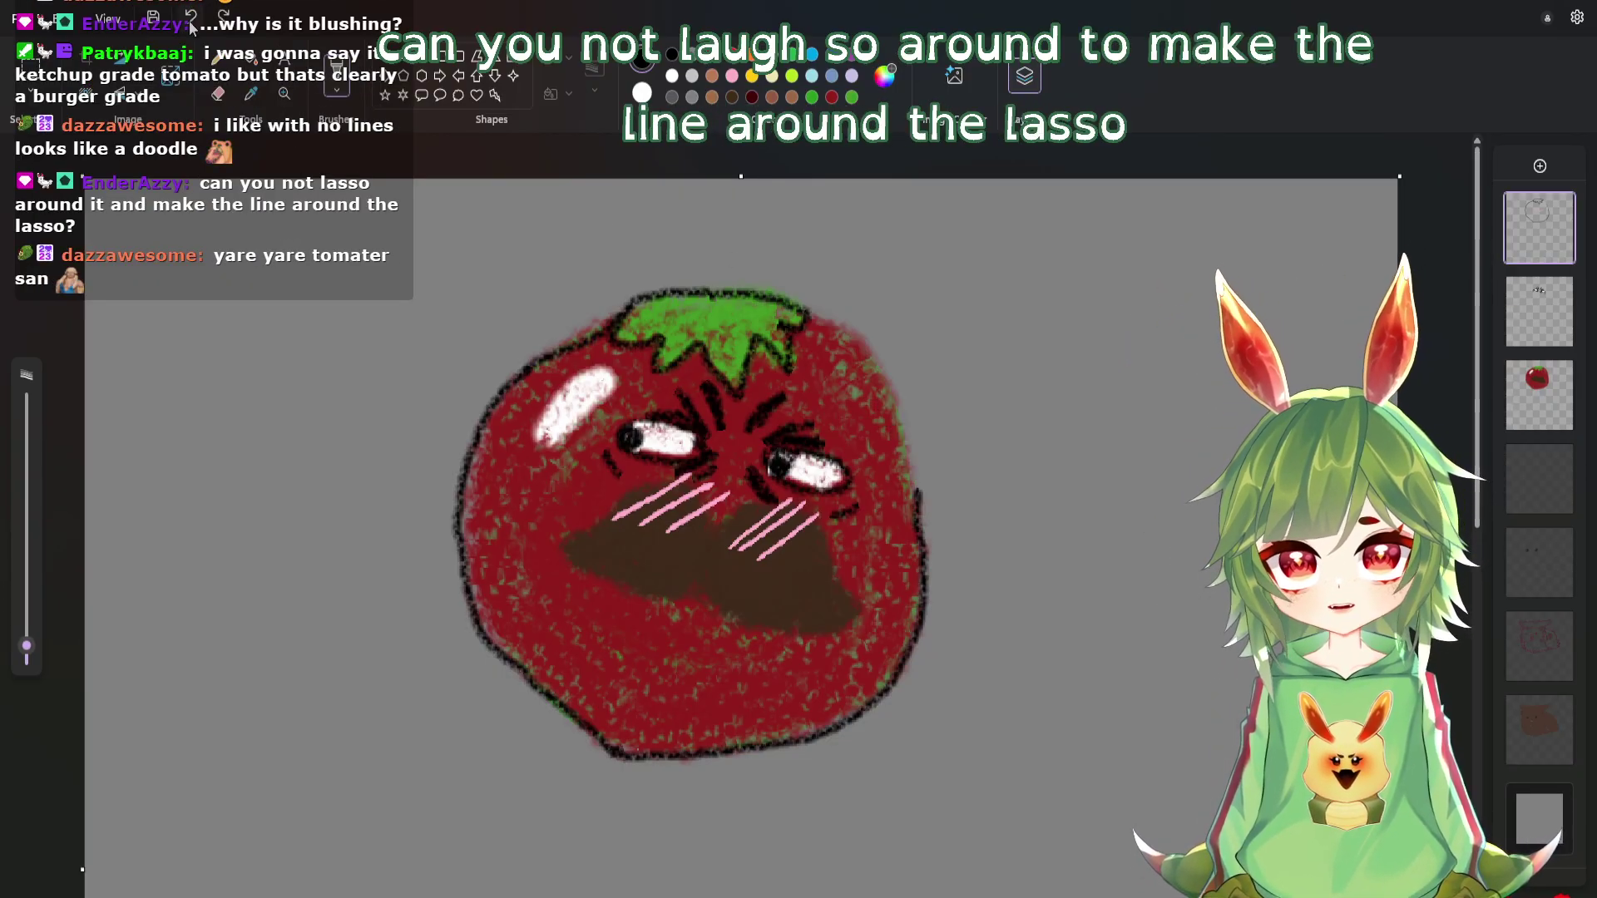
Undo the remaining black outline strokes around the tomato and its leaves.
click(188, 18)
click(188, 18)
click(188, 19)
click(188, 18)
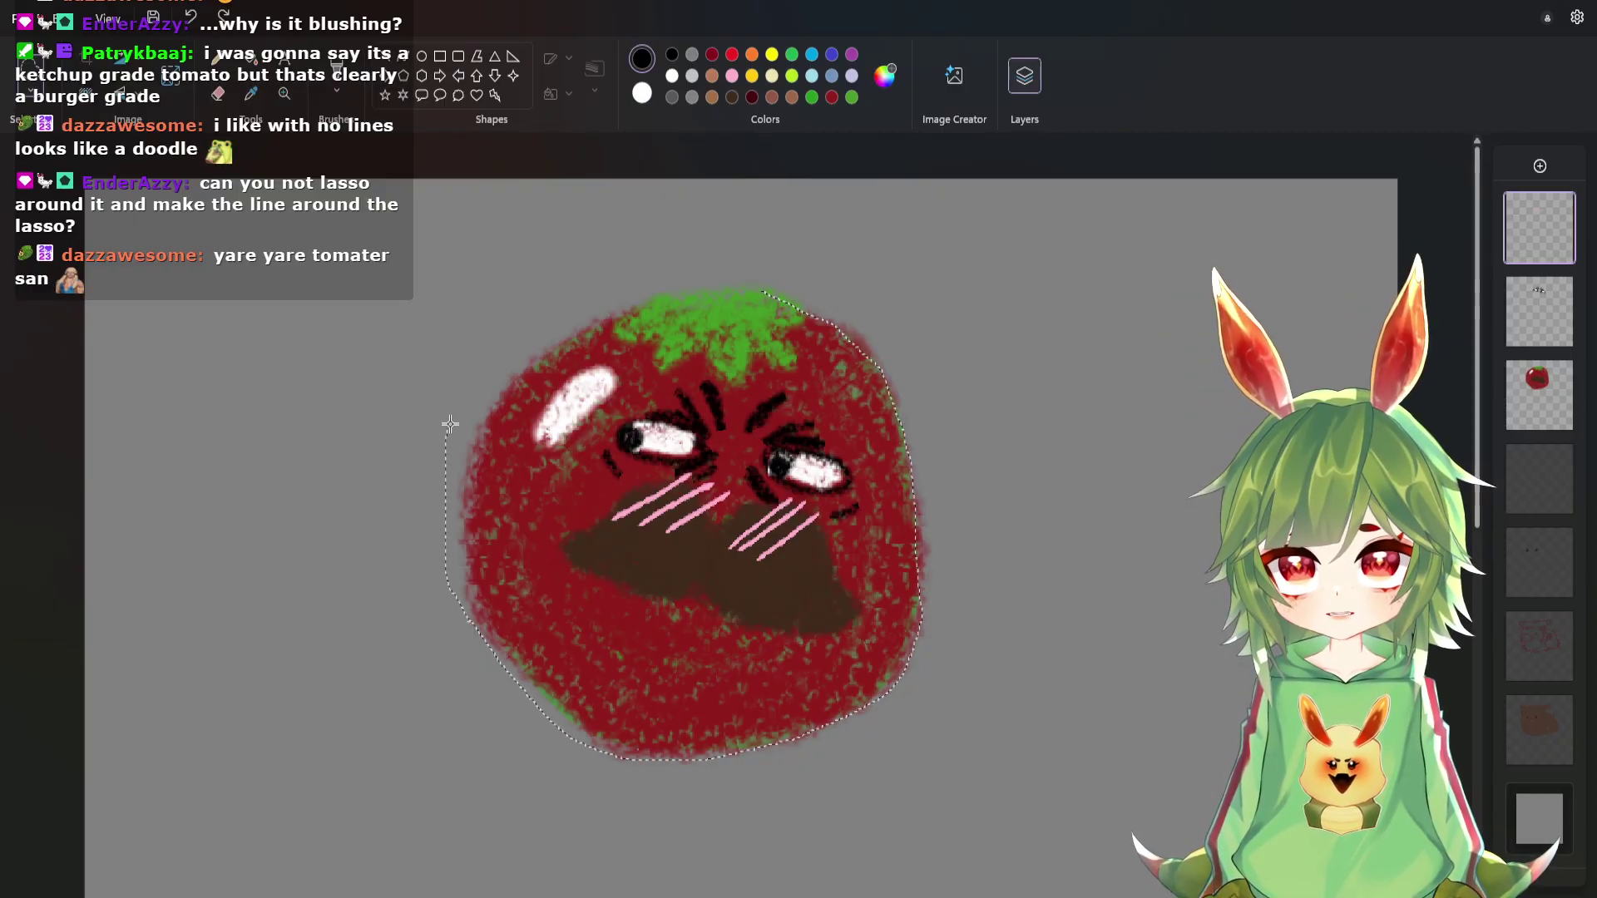
drag(754, 289, 761, 288)
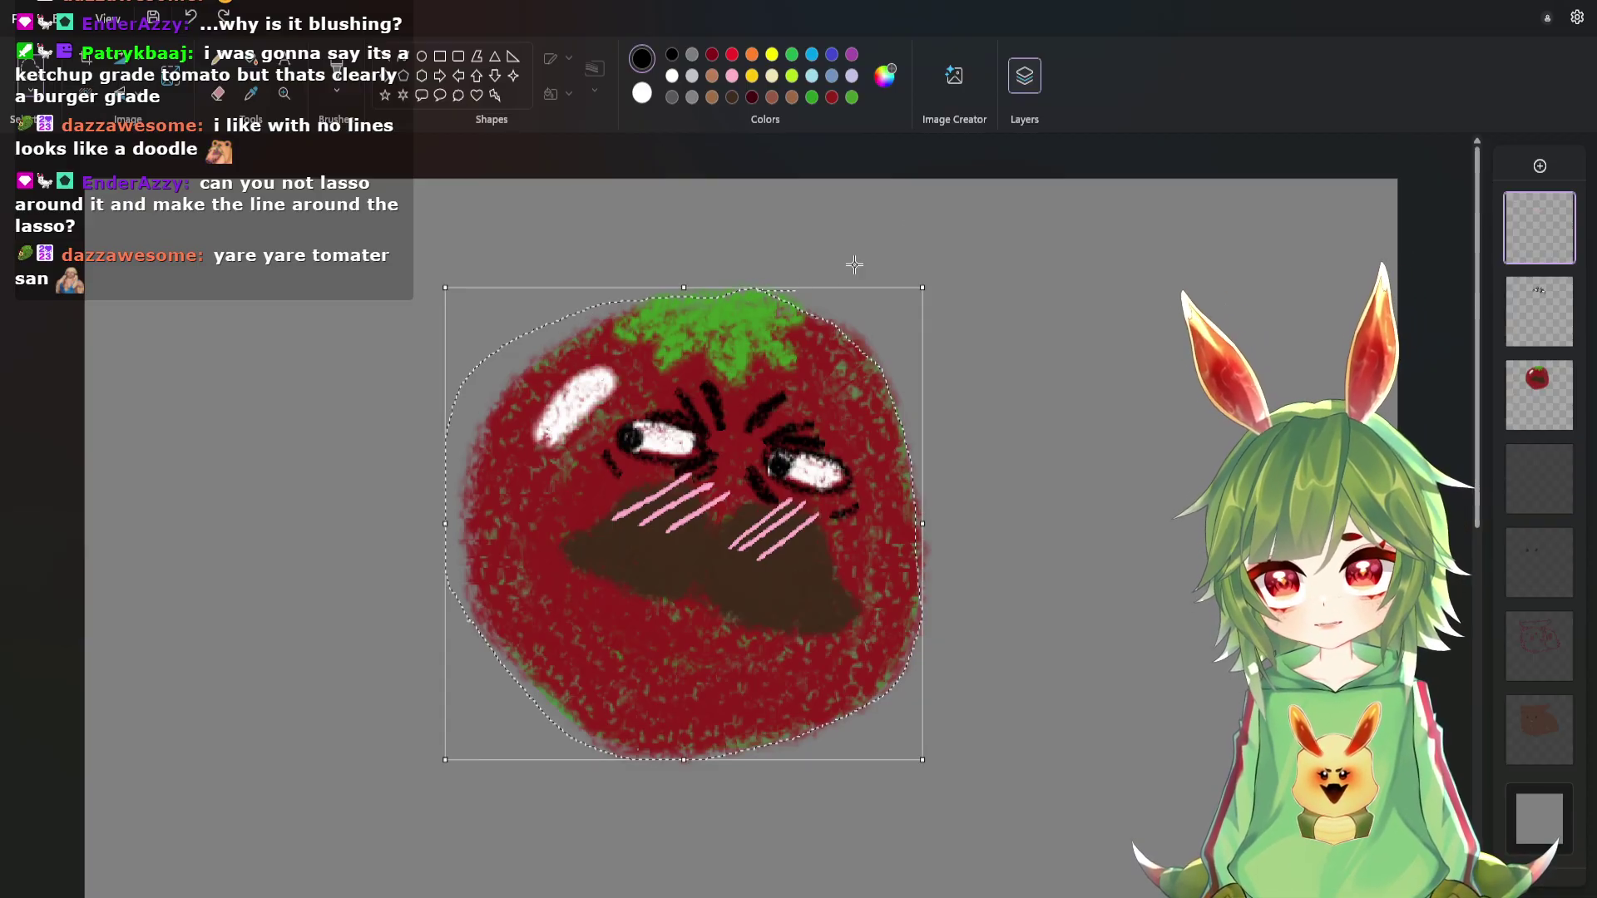
mouse_move(728, 477)
mouse_down()
mouse_move(750, 511)
mouse_move(914, 535)
mouse_move(779, 447)
mouse_move(741, 465)
mouse_up()
key(Escape)
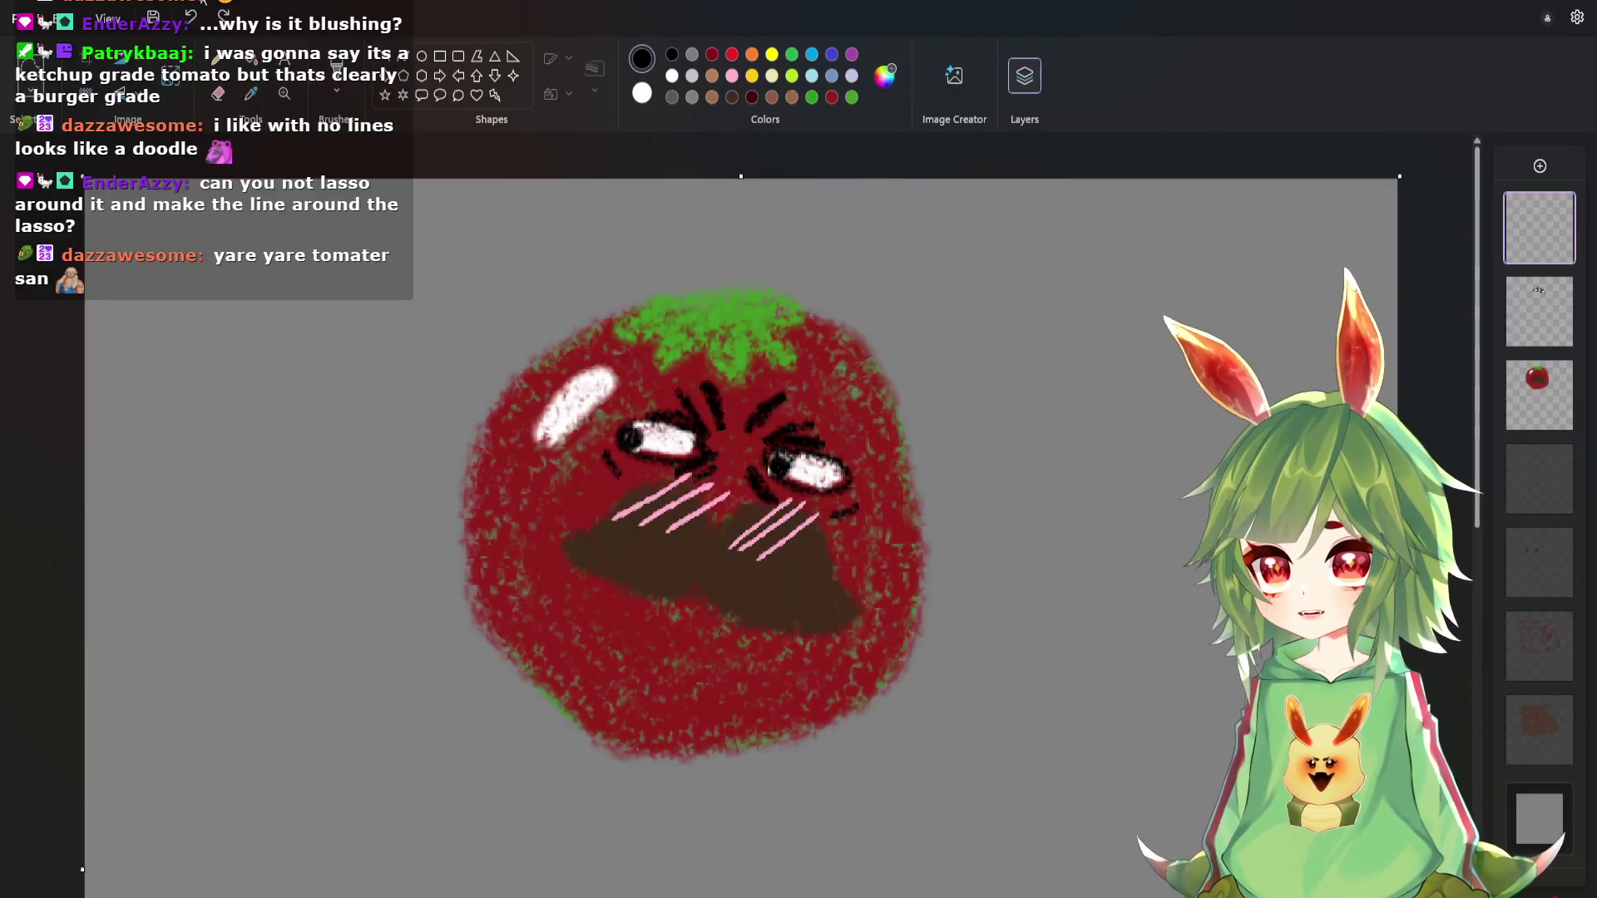
key(ctrl+z)
click(197, 16)
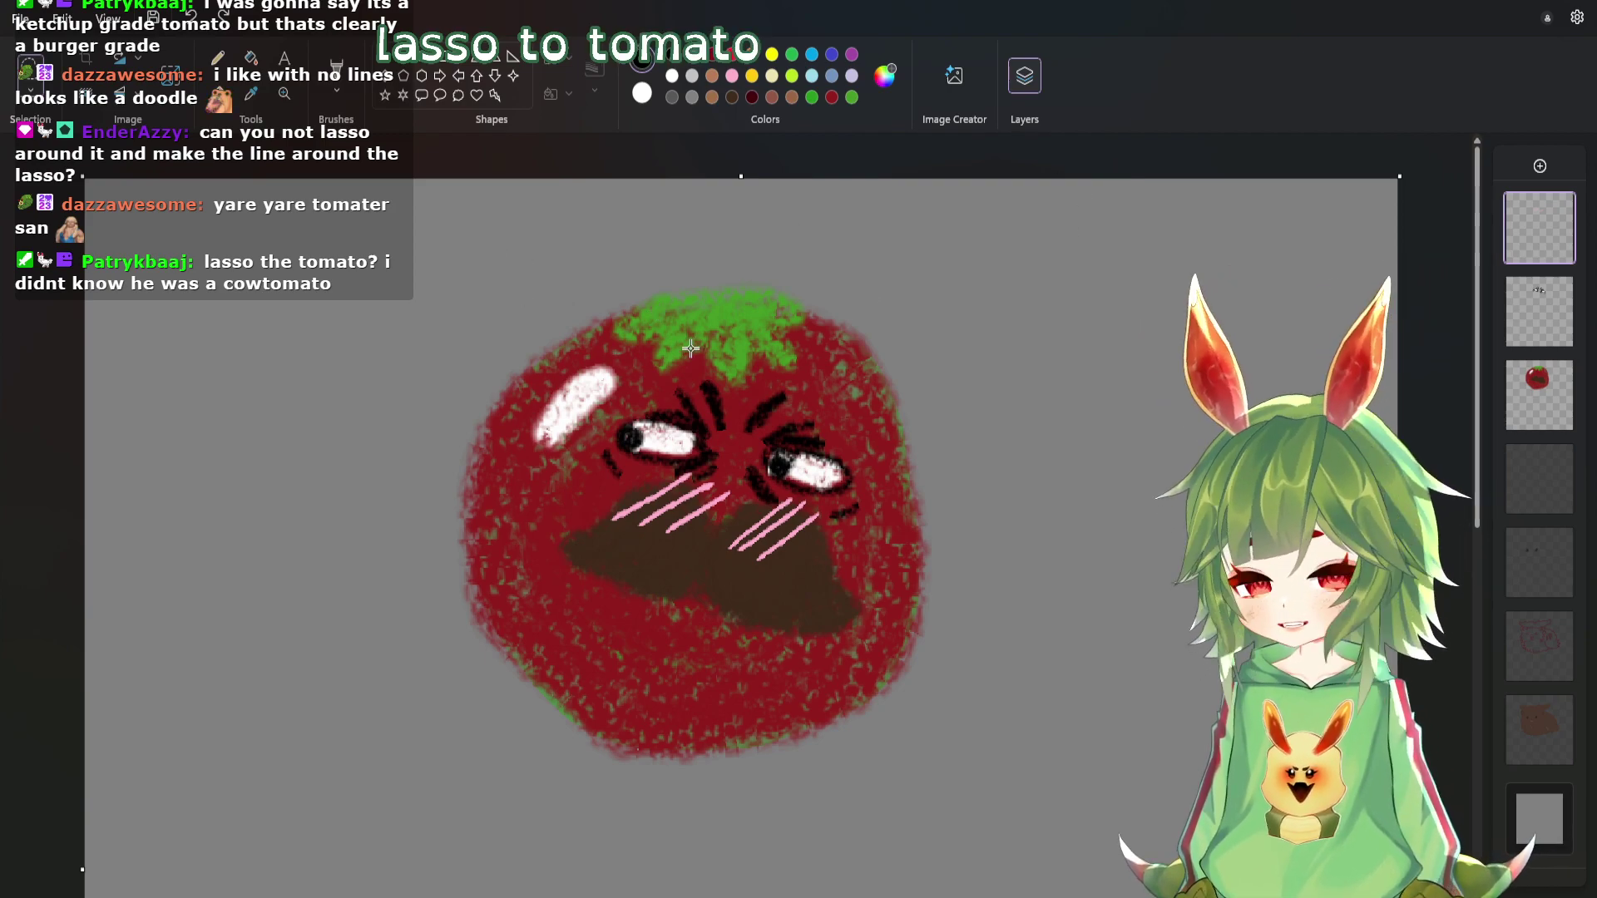
Try a black brush stroke along the tomato's lower-right edge, and undo it.
click(341, 83)
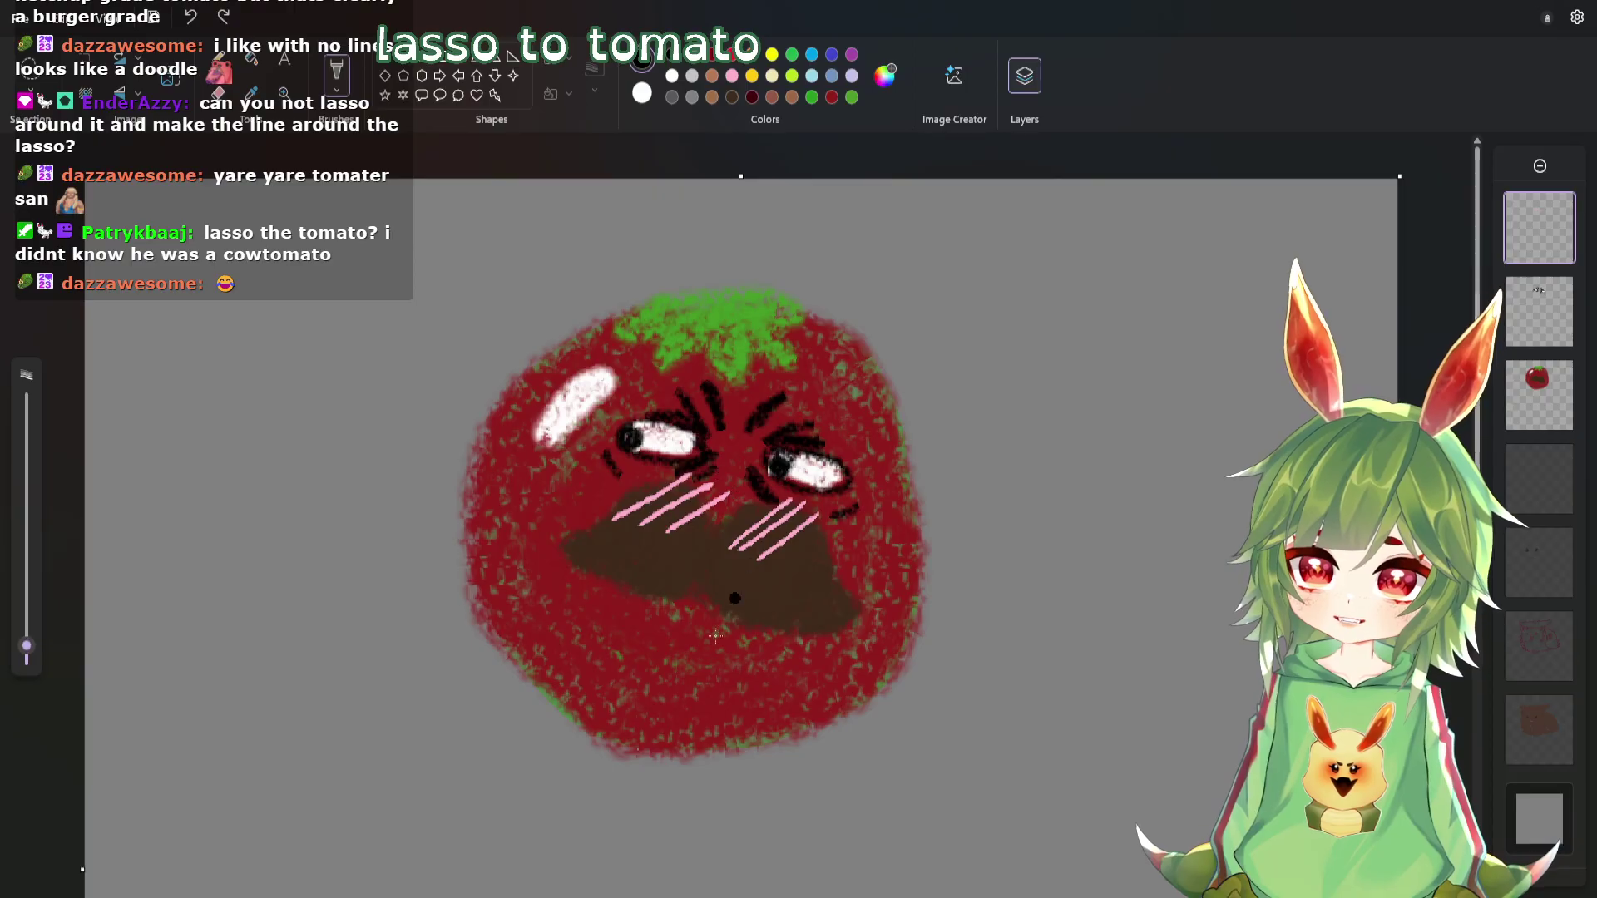
mouse_move(671, 757)
mouse_down()
mouse_move(845, 727)
mouse_move(899, 684)
mouse_up()
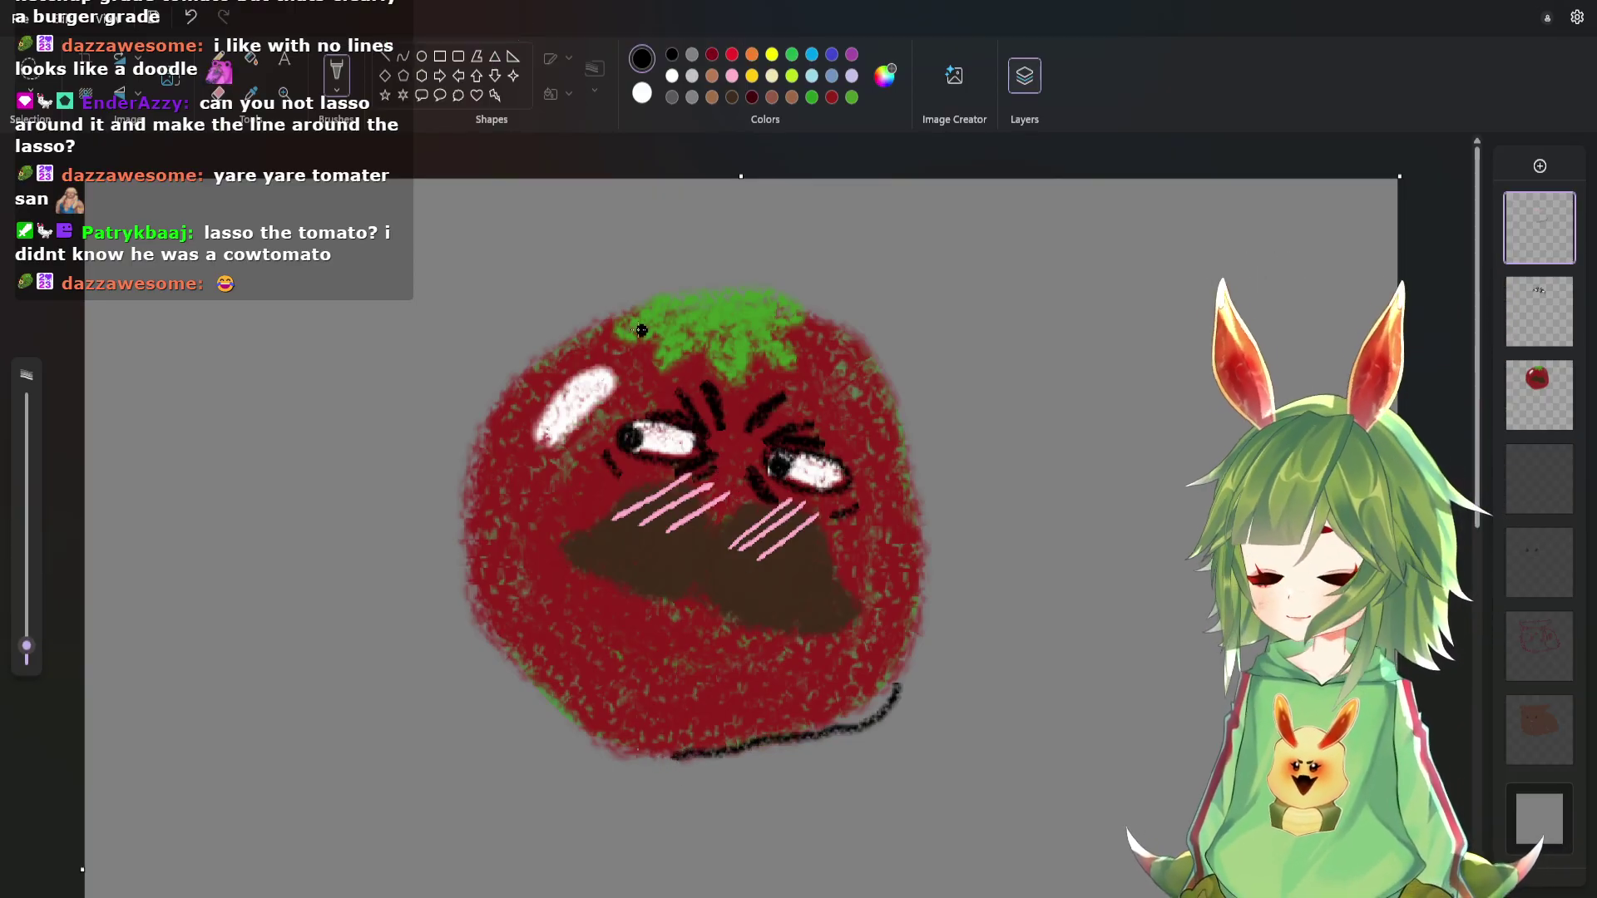
click(190, 16)
Add a new layer directly above the tomato layer, and make the tomato layer active again.
click(1557, 414)
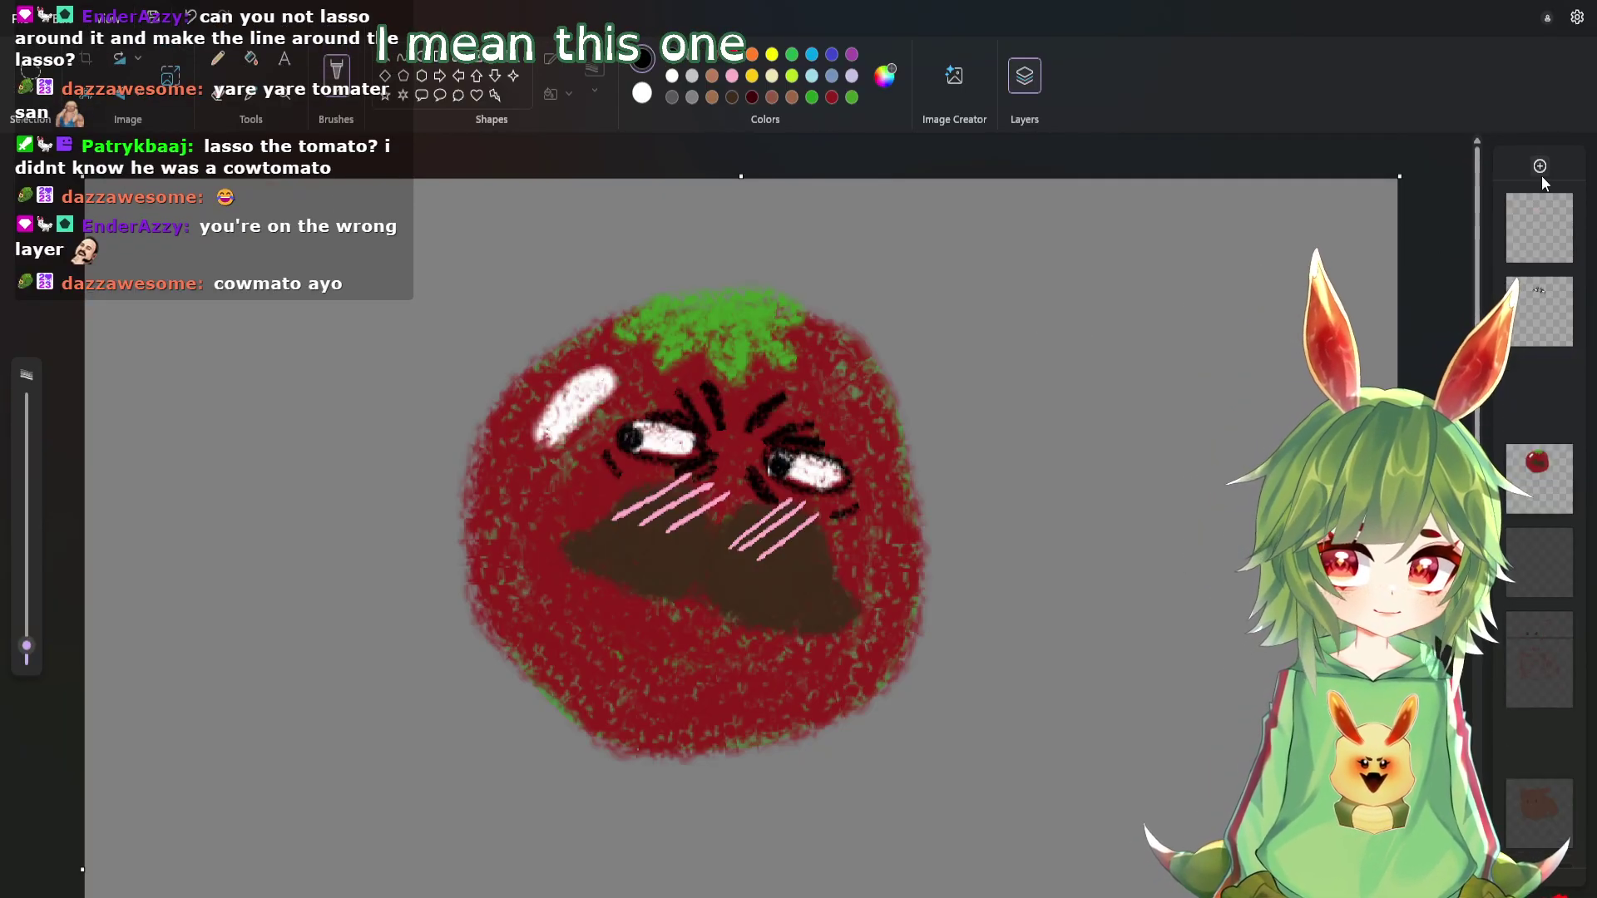
click(1541, 173)
click(1545, 480)
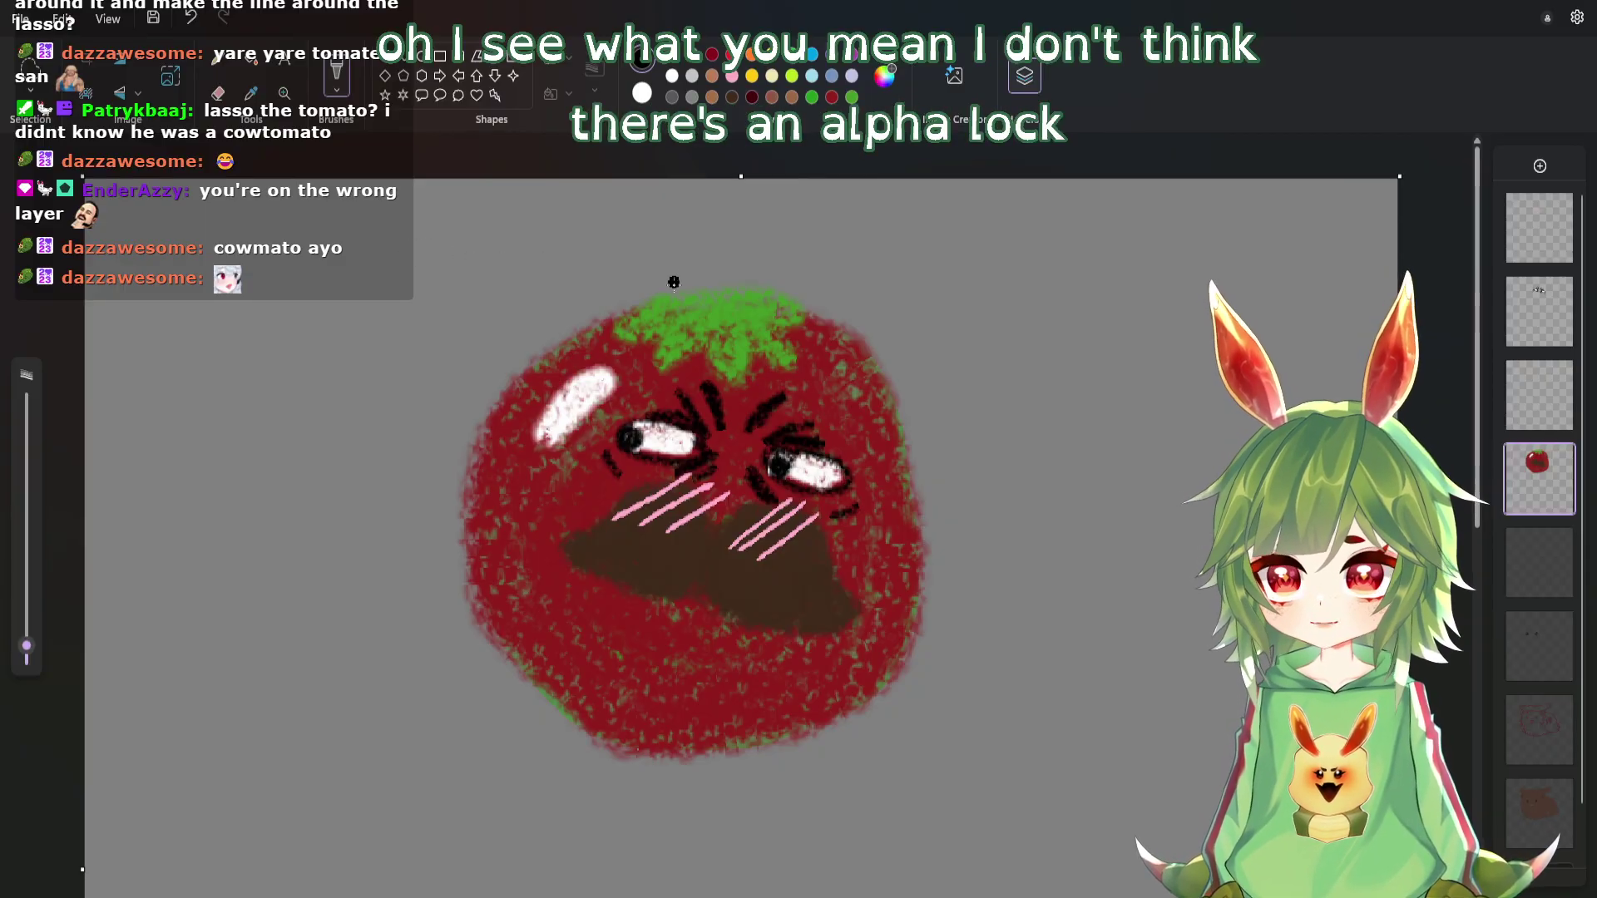
Outline the tomato's left, bottom and right edges and parts of the leaves in black on the tomato layer.
mouse_move(641, 312)
mouse_down()
mouse_move(607, 324)
mouse_move(662, 339)
mouse_move(661, 366)
mouse_move(695, 353)
mouse_up()
mouse_move(579, 339)
mouse_down()
mouse_move(500, 392)
mouse_move(466, 551)
mouse_up()
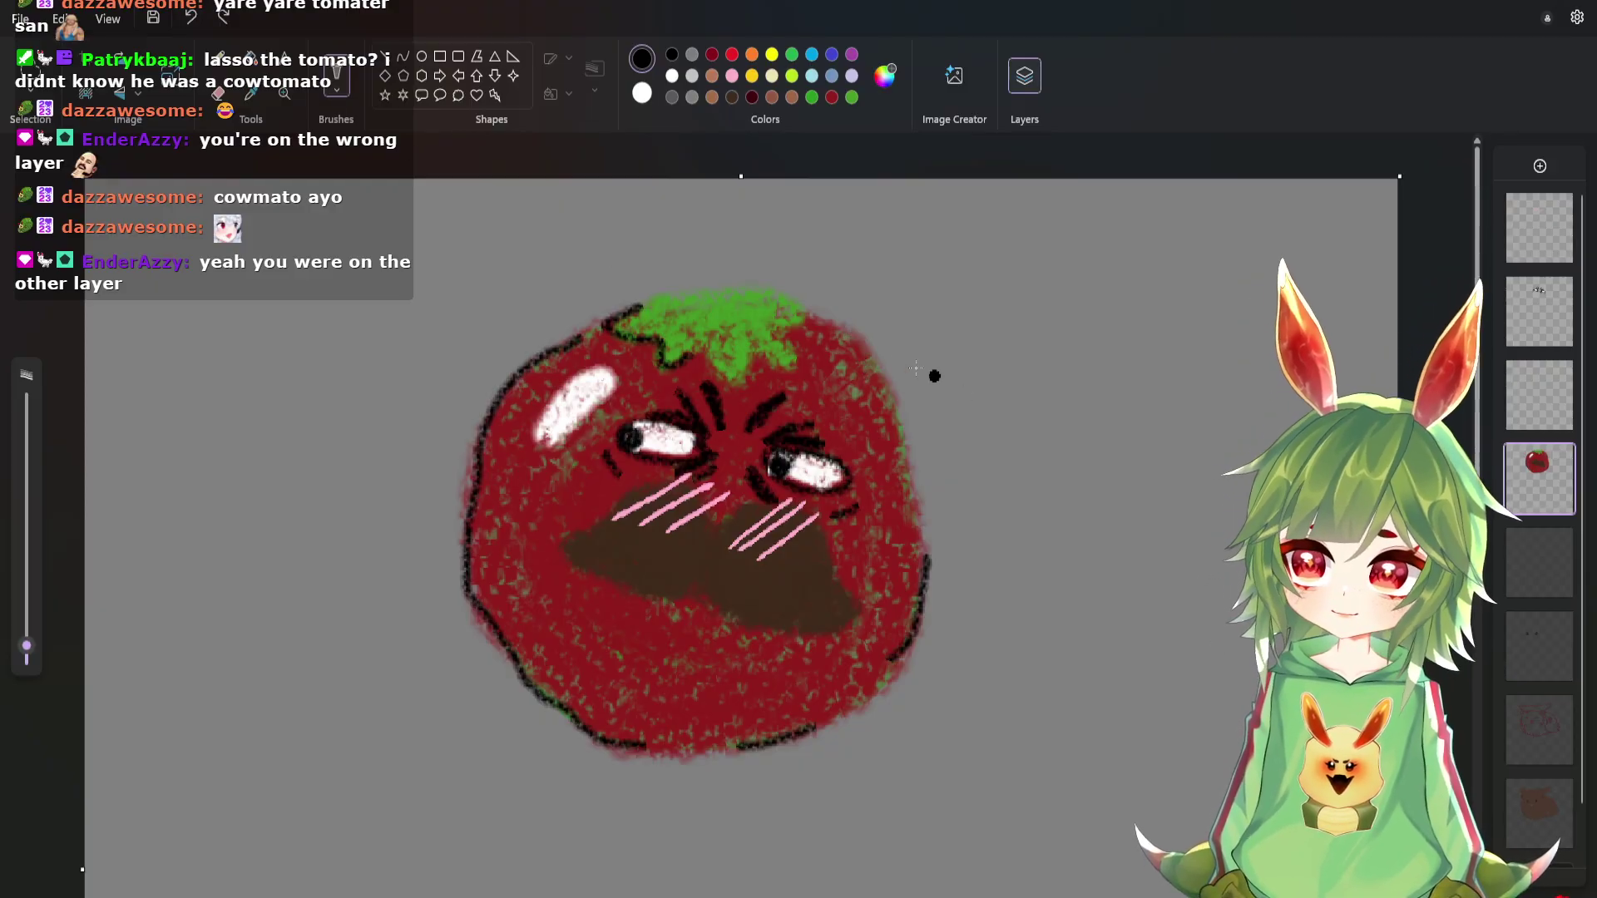
drag(842, 322, 893, 385)
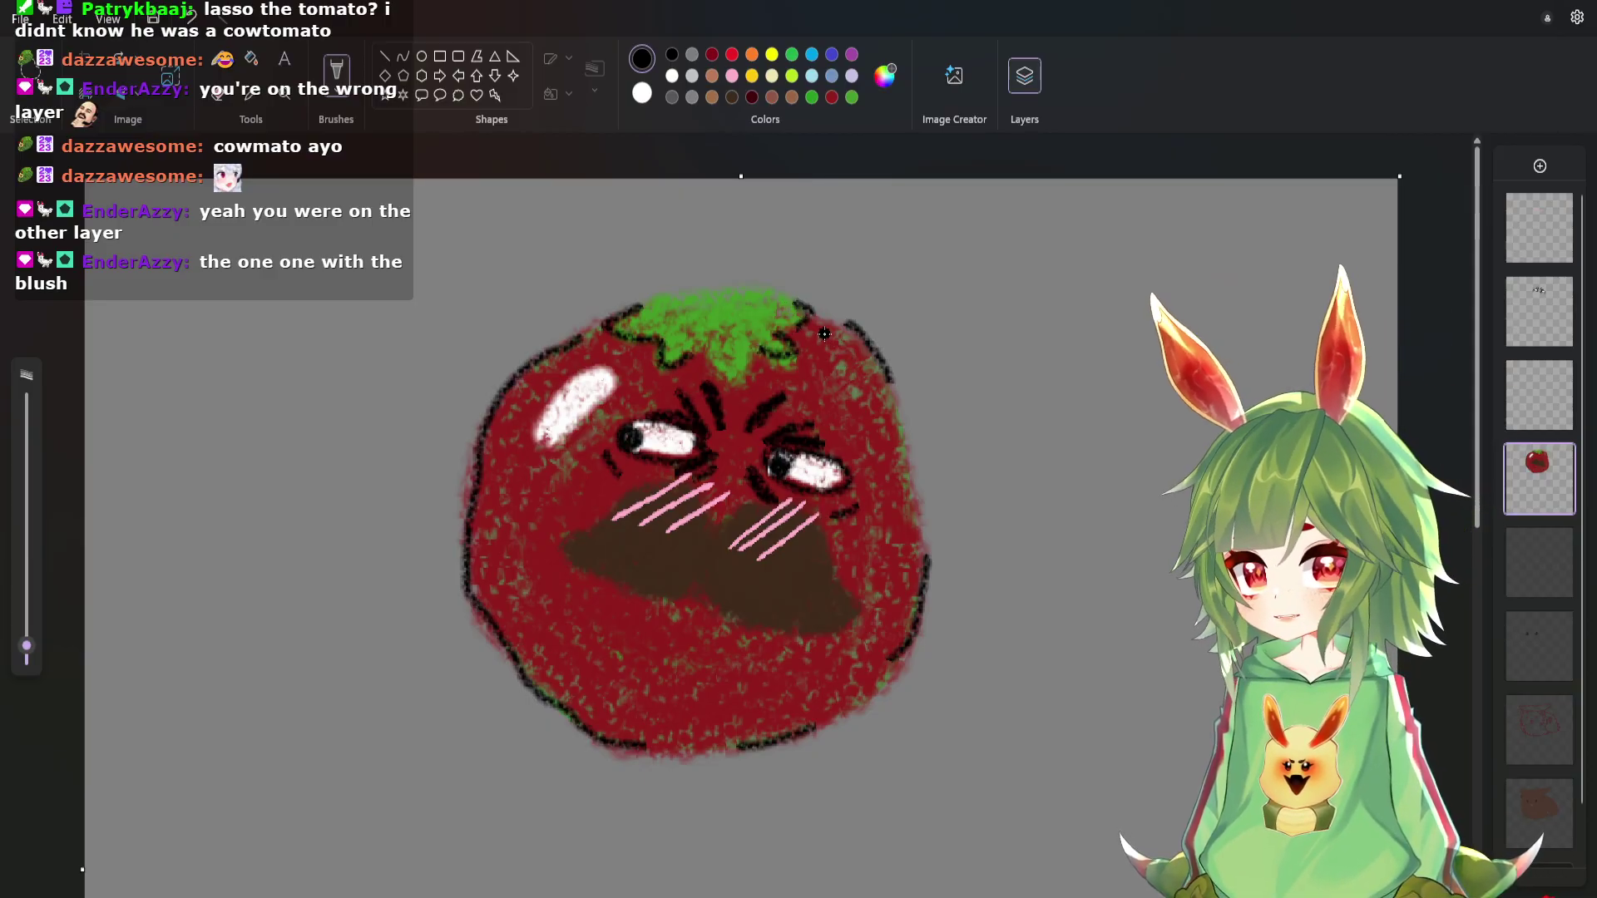
Select the pink blush lines on their own layer with a rectangular selection, and shift them slightly left.
mouse_move(1555, 374)
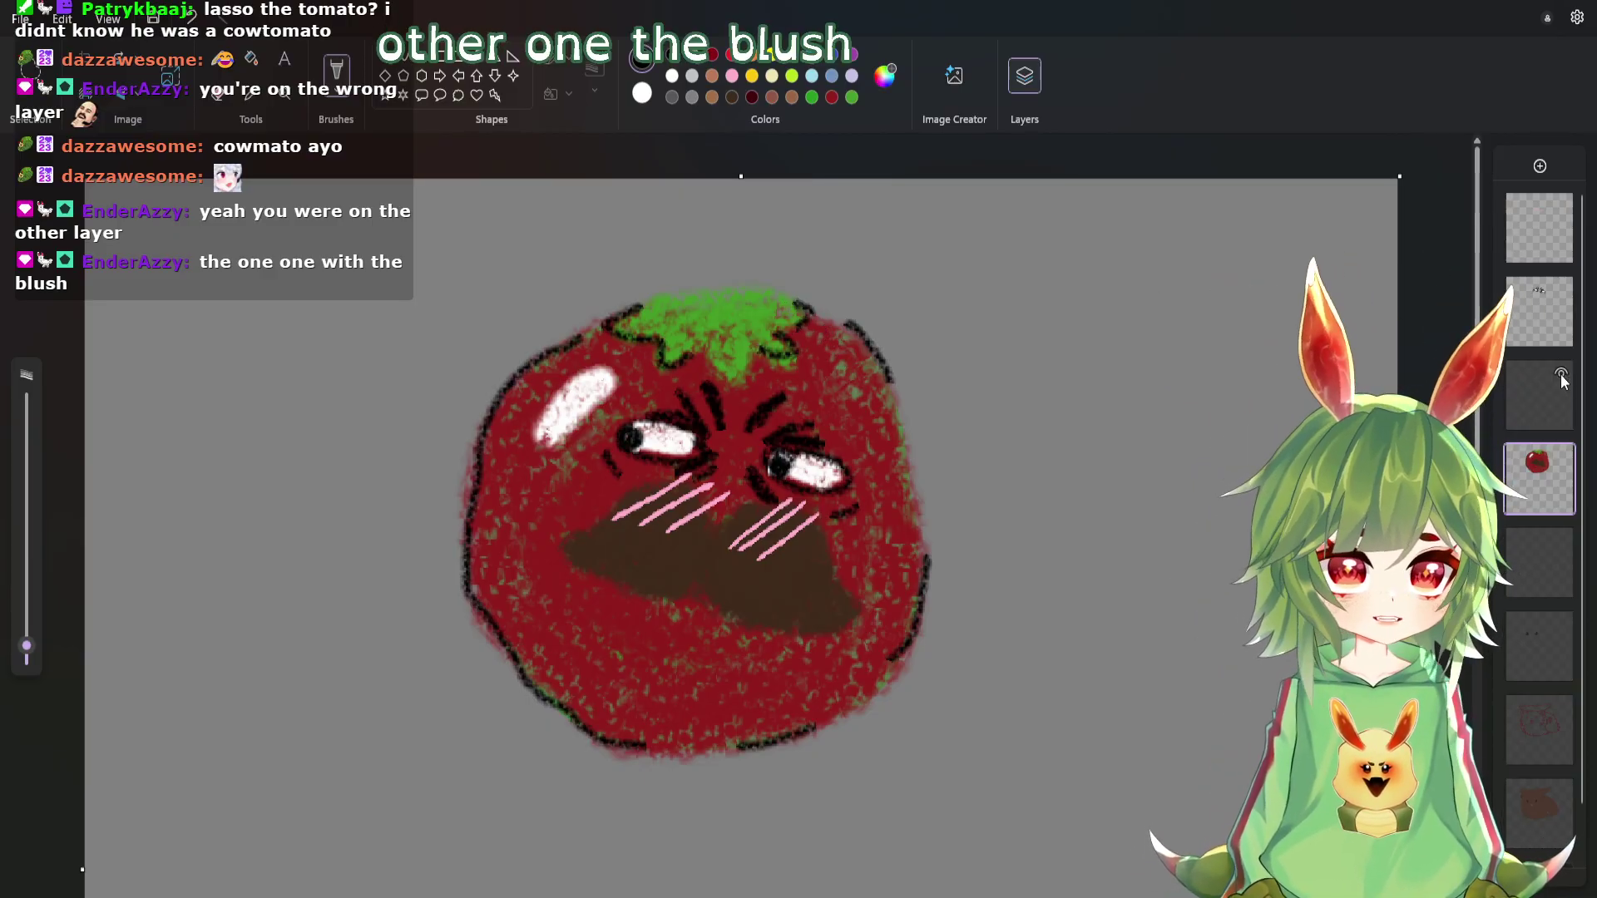
click(1561, 290)
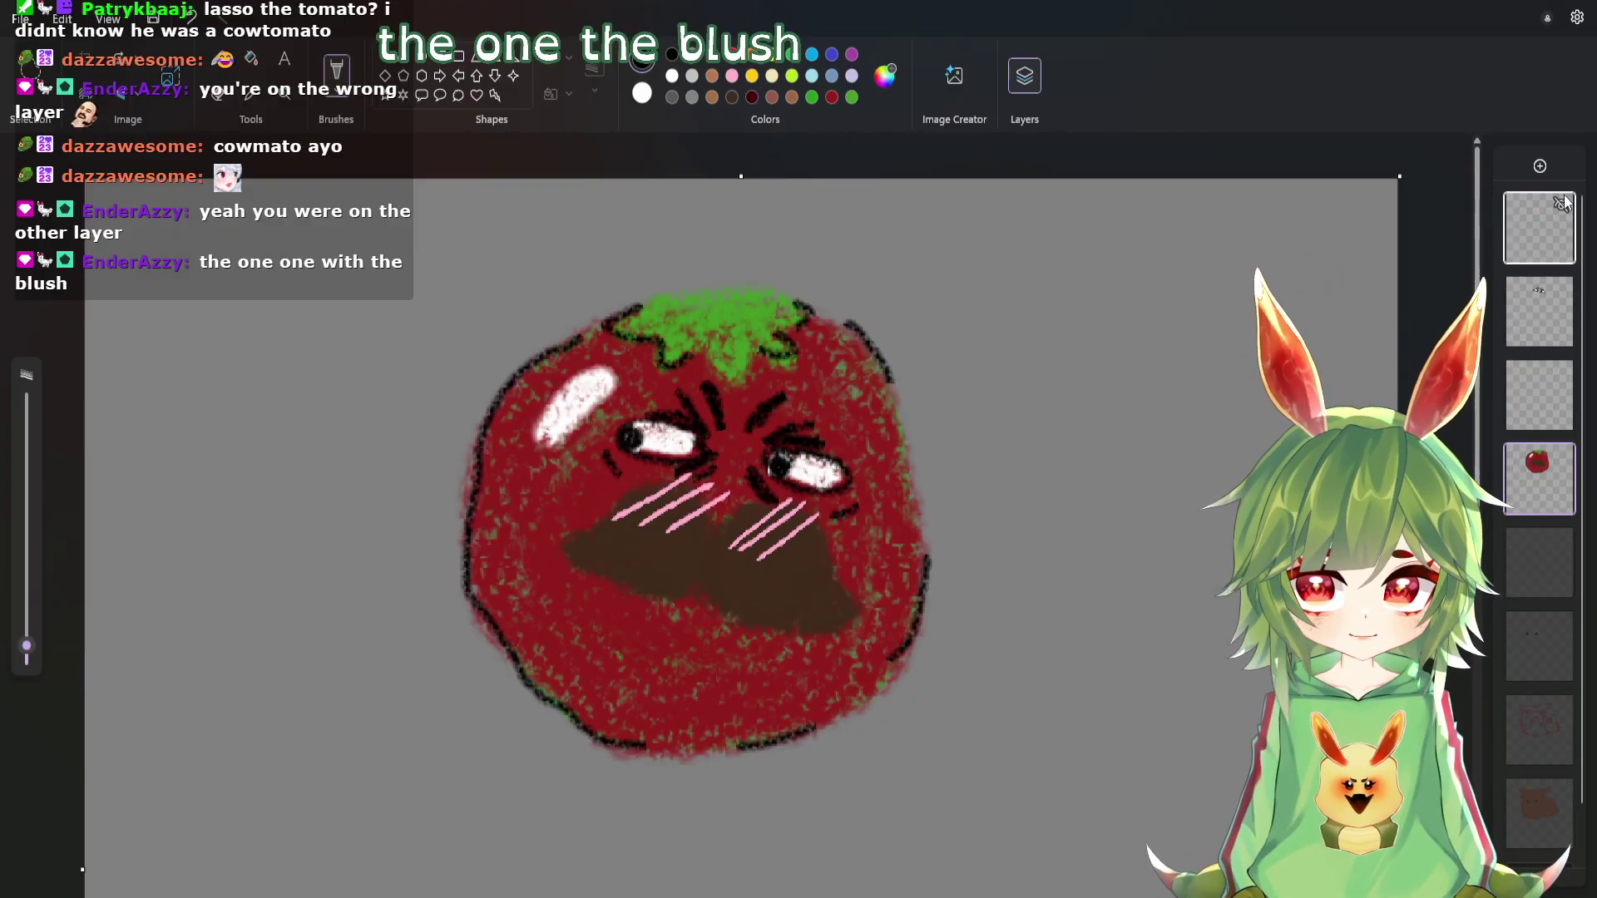
click(1539, 229)
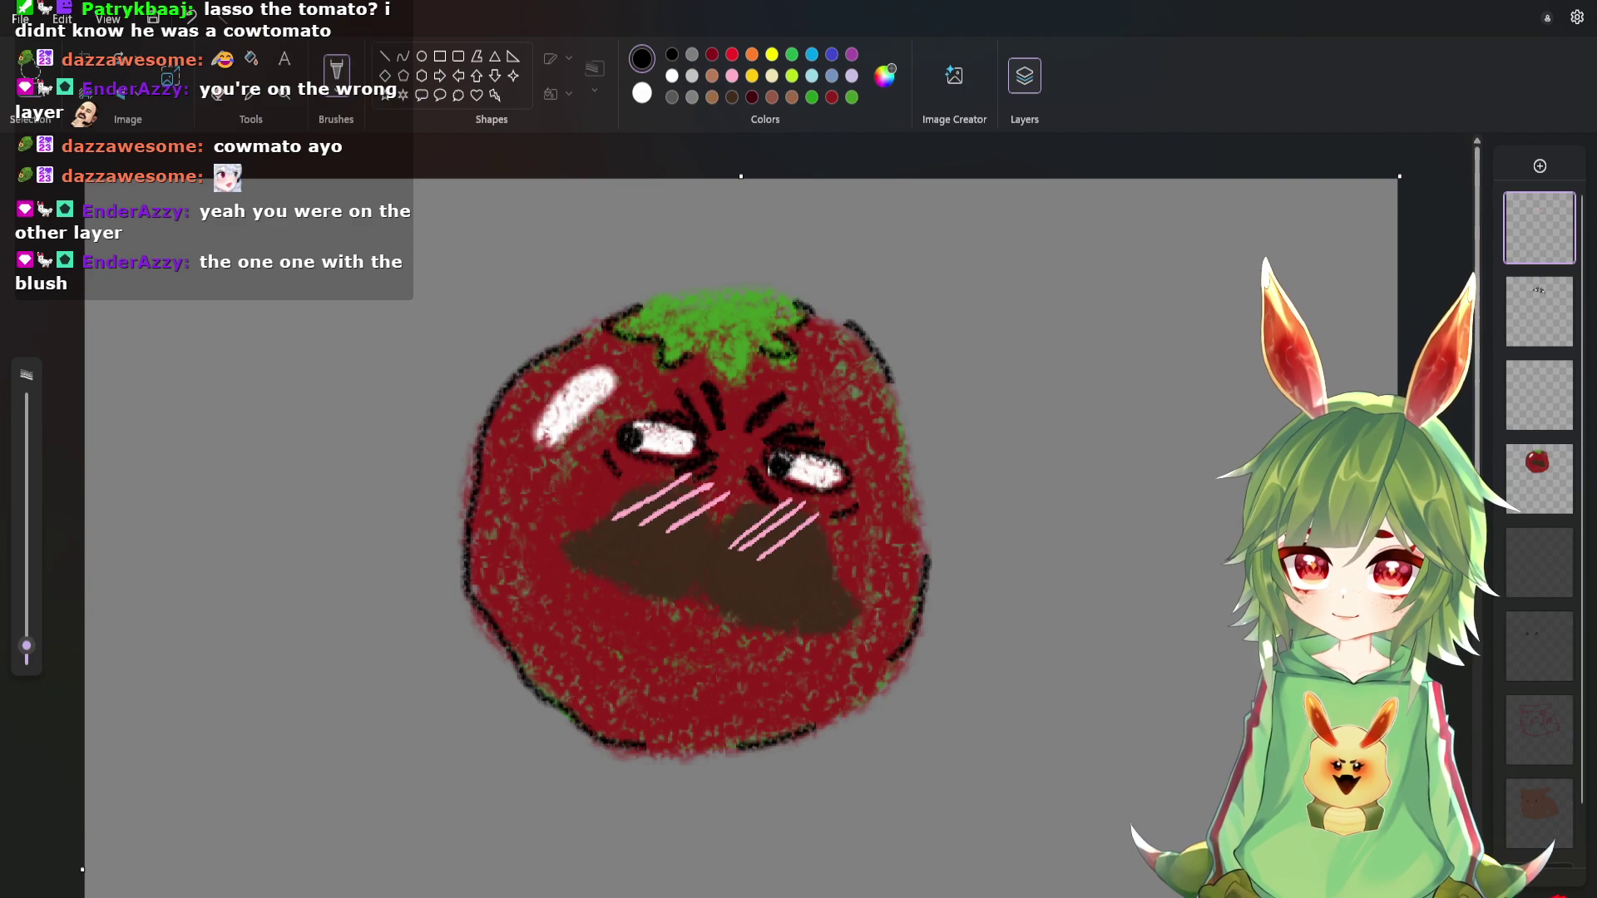
click(75, 88)
drag(524, 245, 1127, 794)
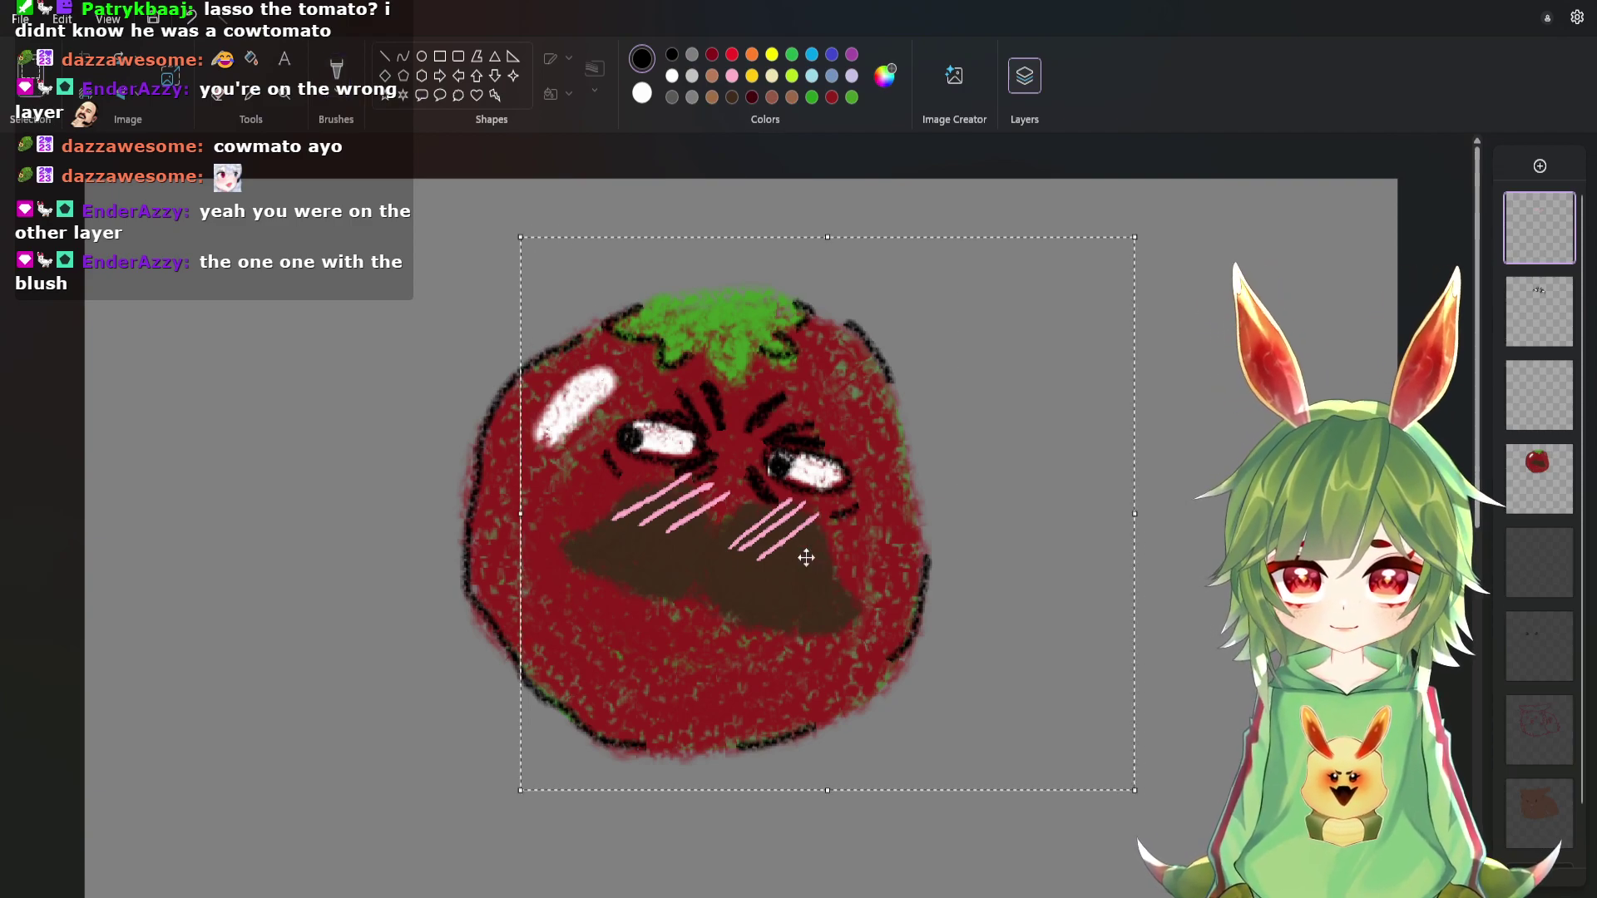
drag(806, 553, 737, 478)
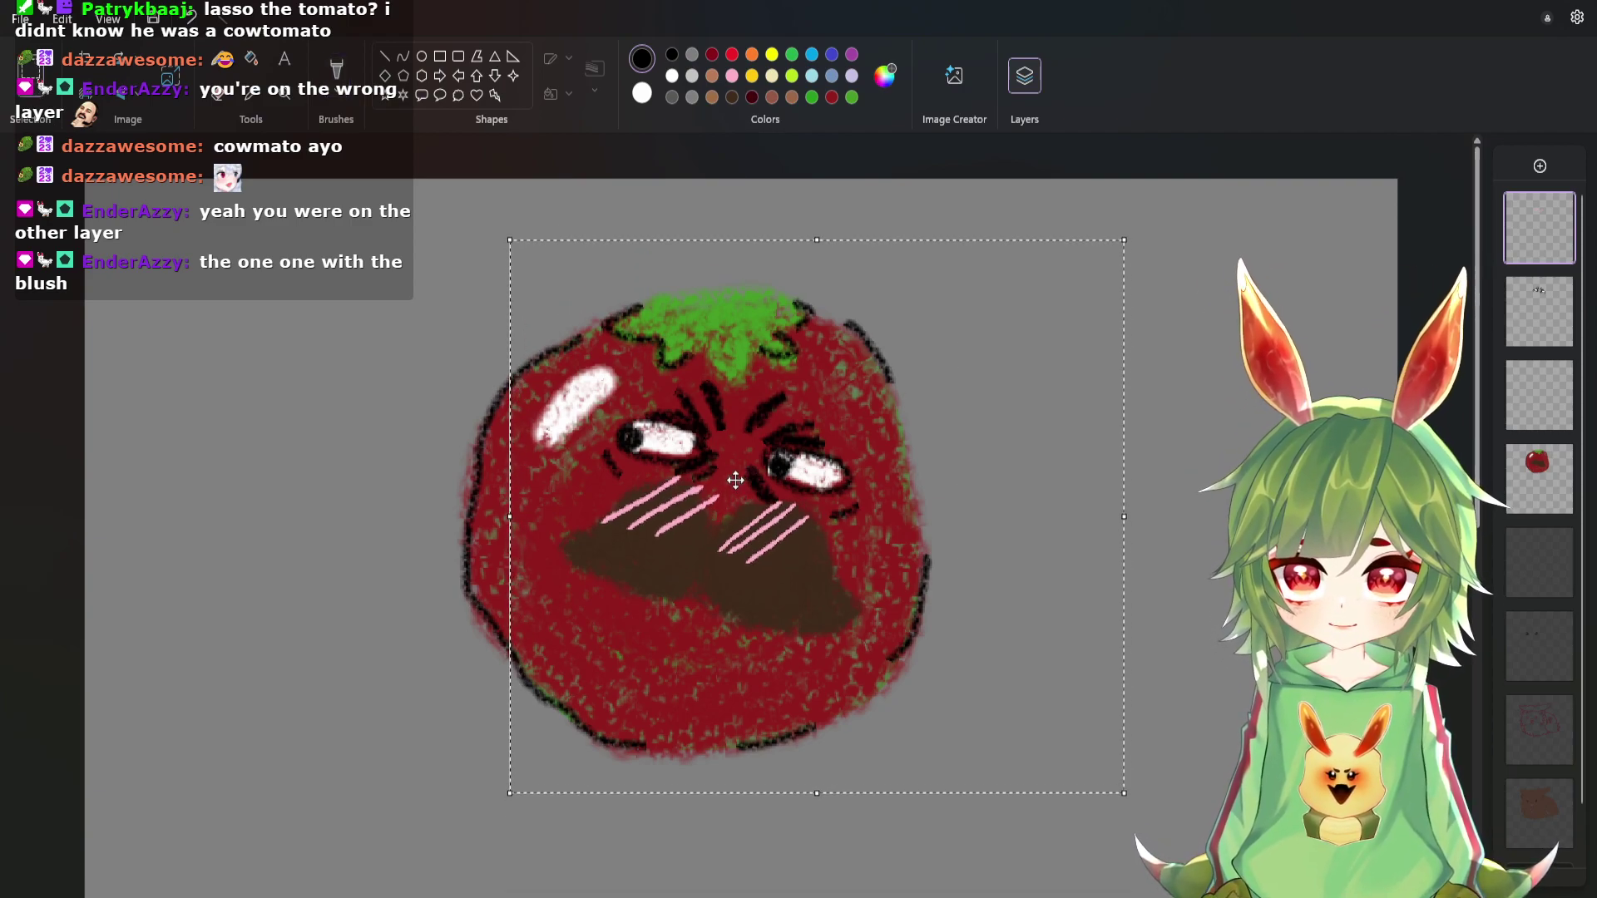
Resize the blush selection so the lines become wider and flatter, reposition them below the eyes, and deselect.
mouse_move(1124, 240)
mouse_down()
mouse_move(1087, 282)
mouse_move(1146, 262)
mouse_up()
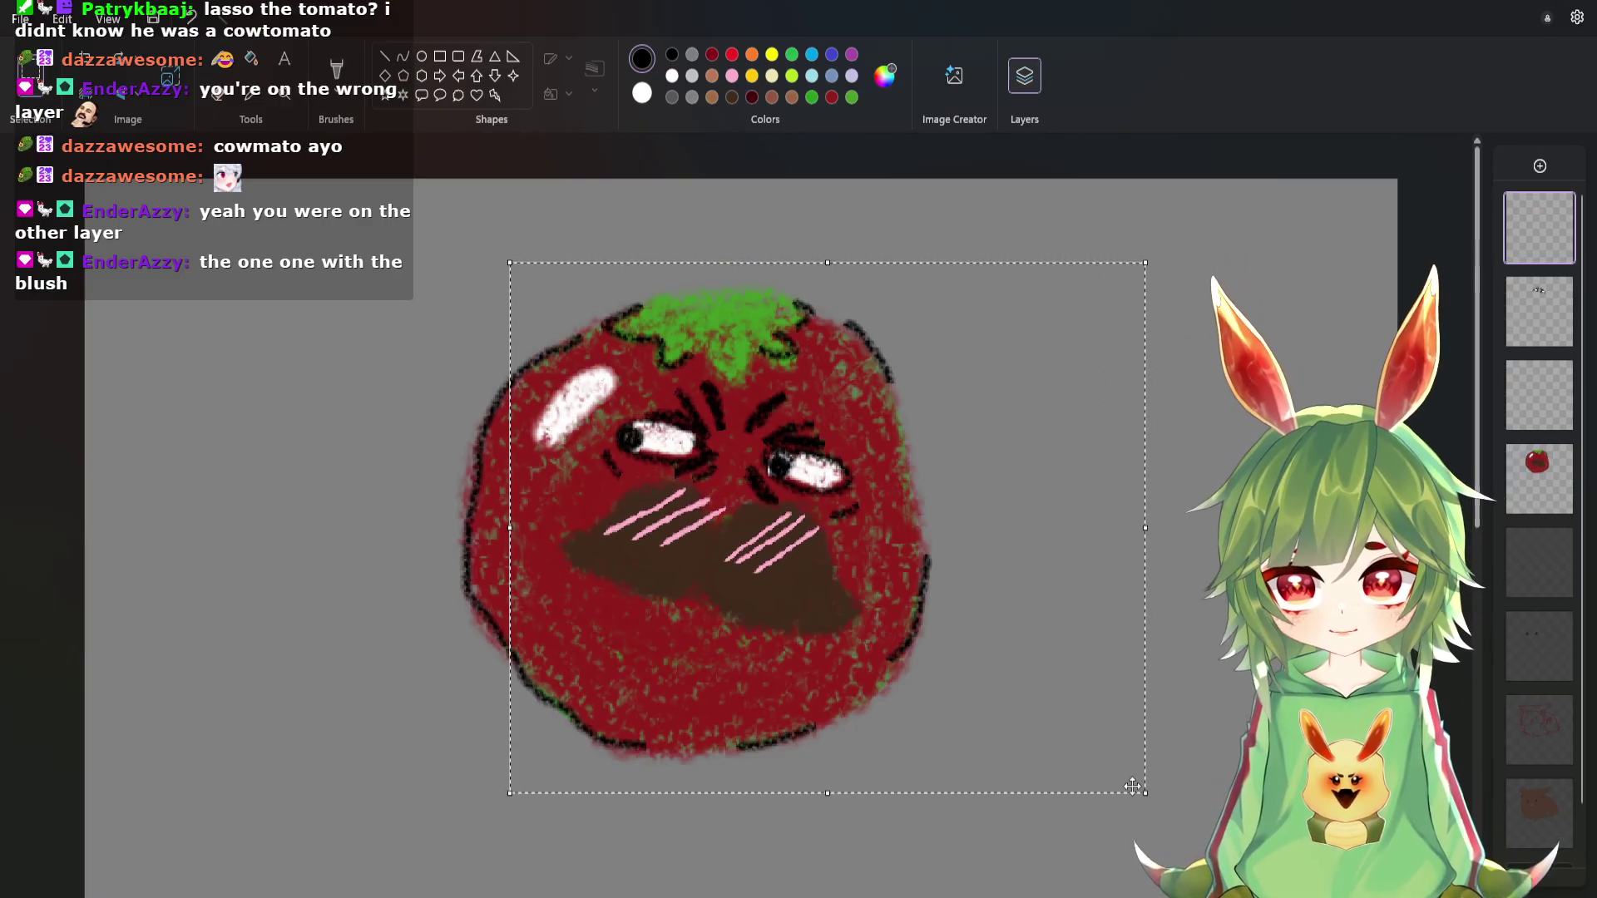
mouse_move(1145, 793)
mouse_down()
mouse_move(1134, 732)
mouse_move(1141, 778)
mouse_move(1121, 794)
mouse_move(1134, 791)
mouse_move(1056, 670)
mouse_move(1139, 764)
mouse_up()
mouse_move(985, 622)
mouse_down()
mouse_move(963, 613)
mouse_move(973, 577)
mouse_move(965, 594)
mouse_up()
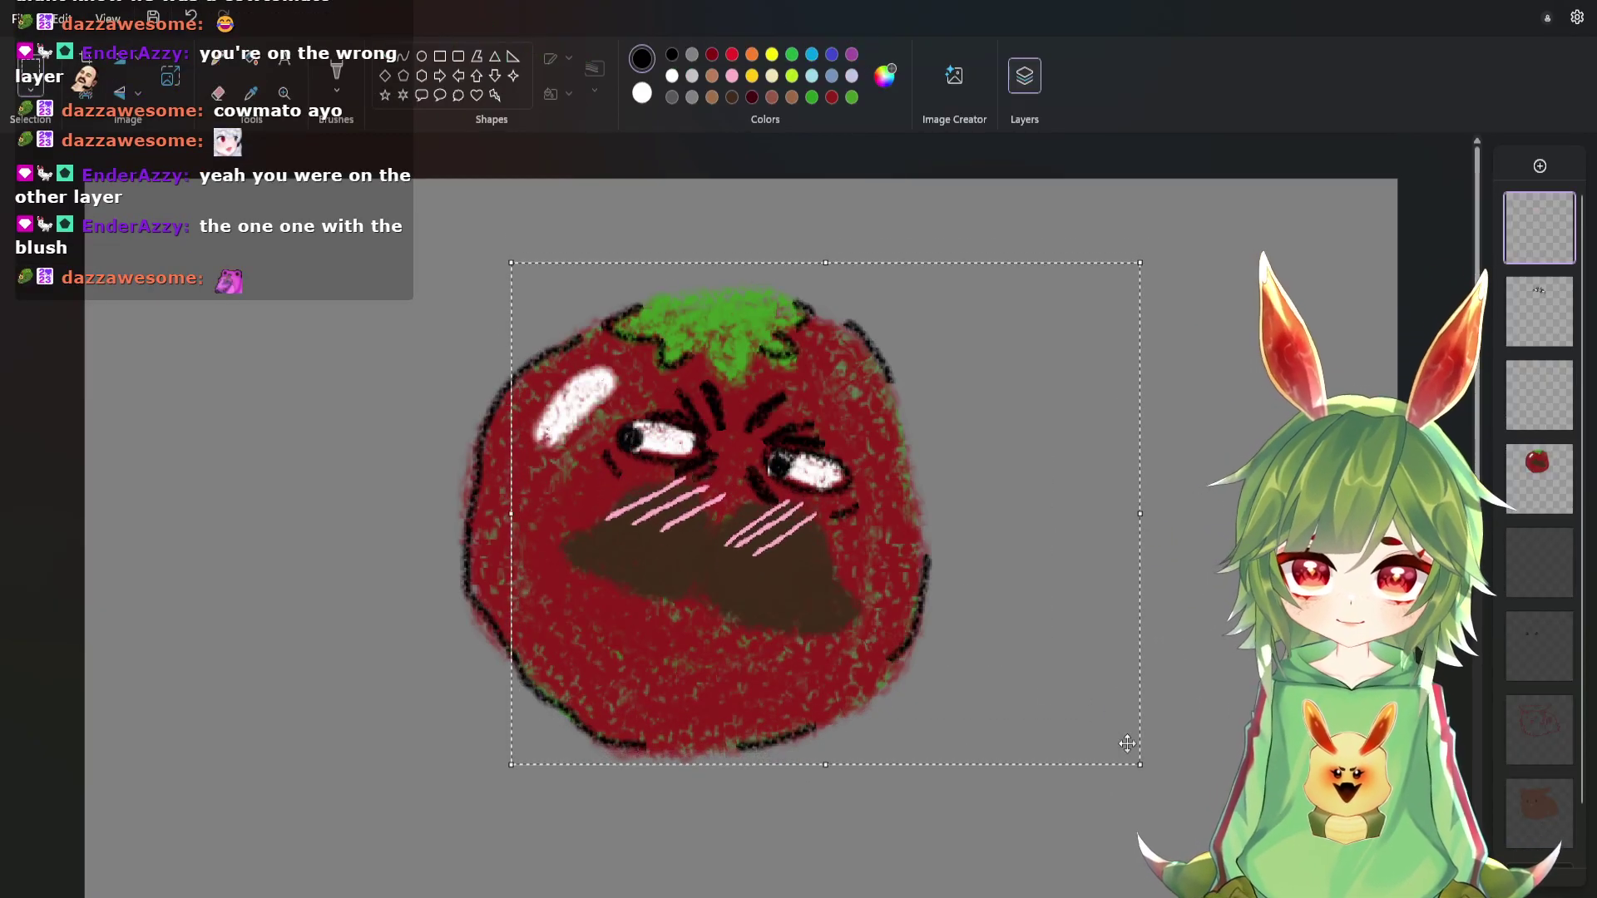
mouse_move(1134, 760)
mouse_down()
mouse_move(1102, 677)
mouse_move(1128, 652)
mouse_move(1444, 613)
mouse_move(1435, 603)
mouse_up()
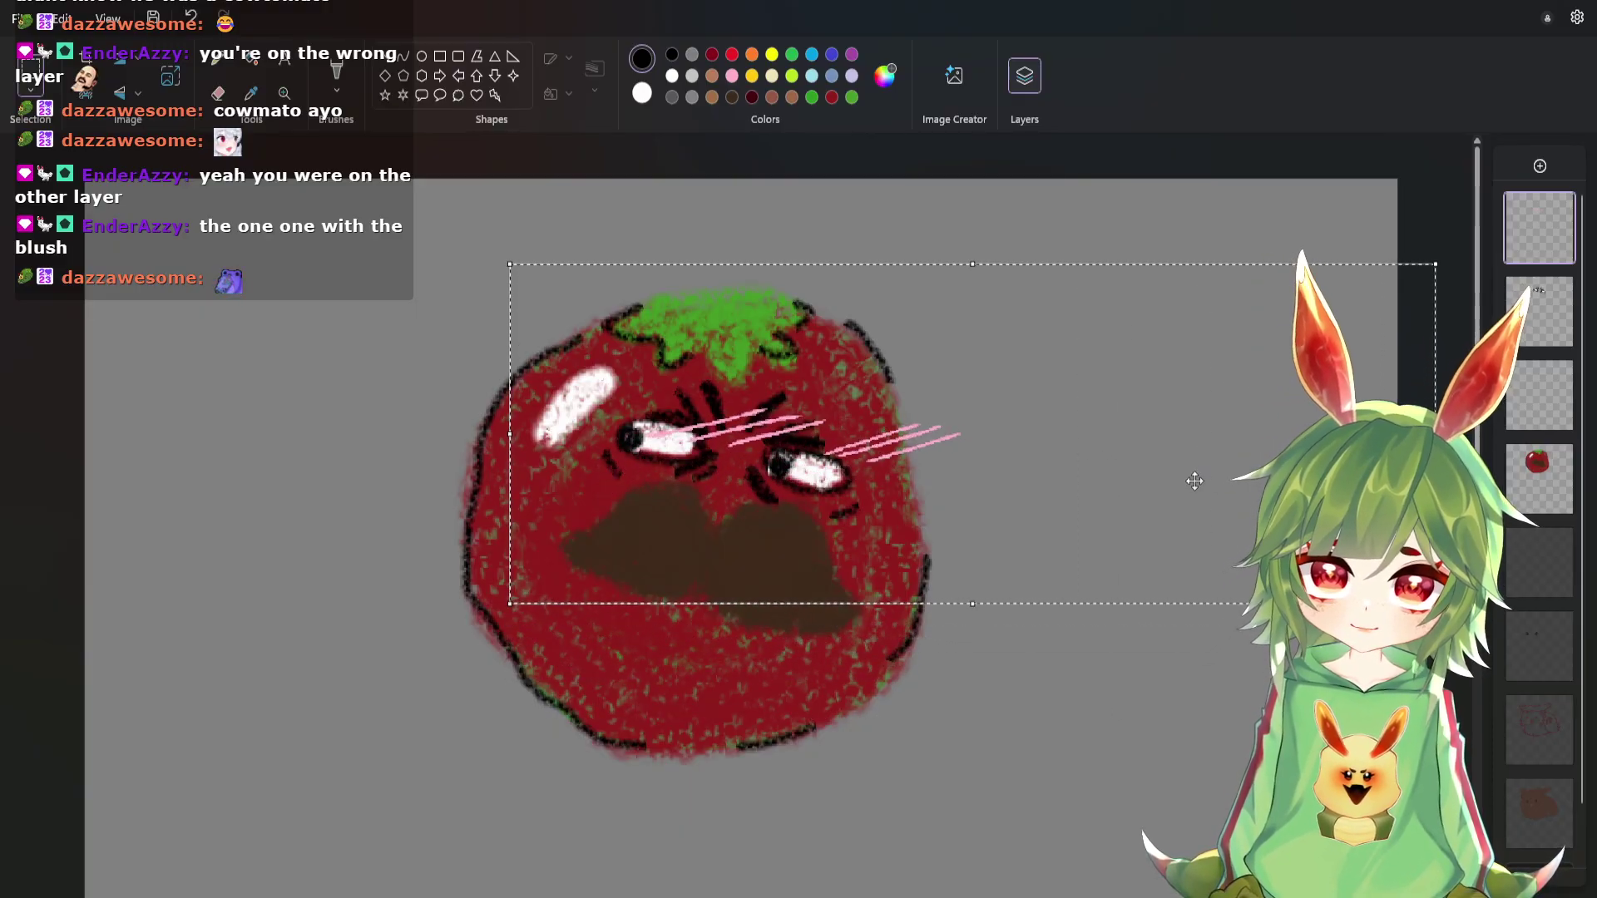
drag(1195, 474, 1109, 553)
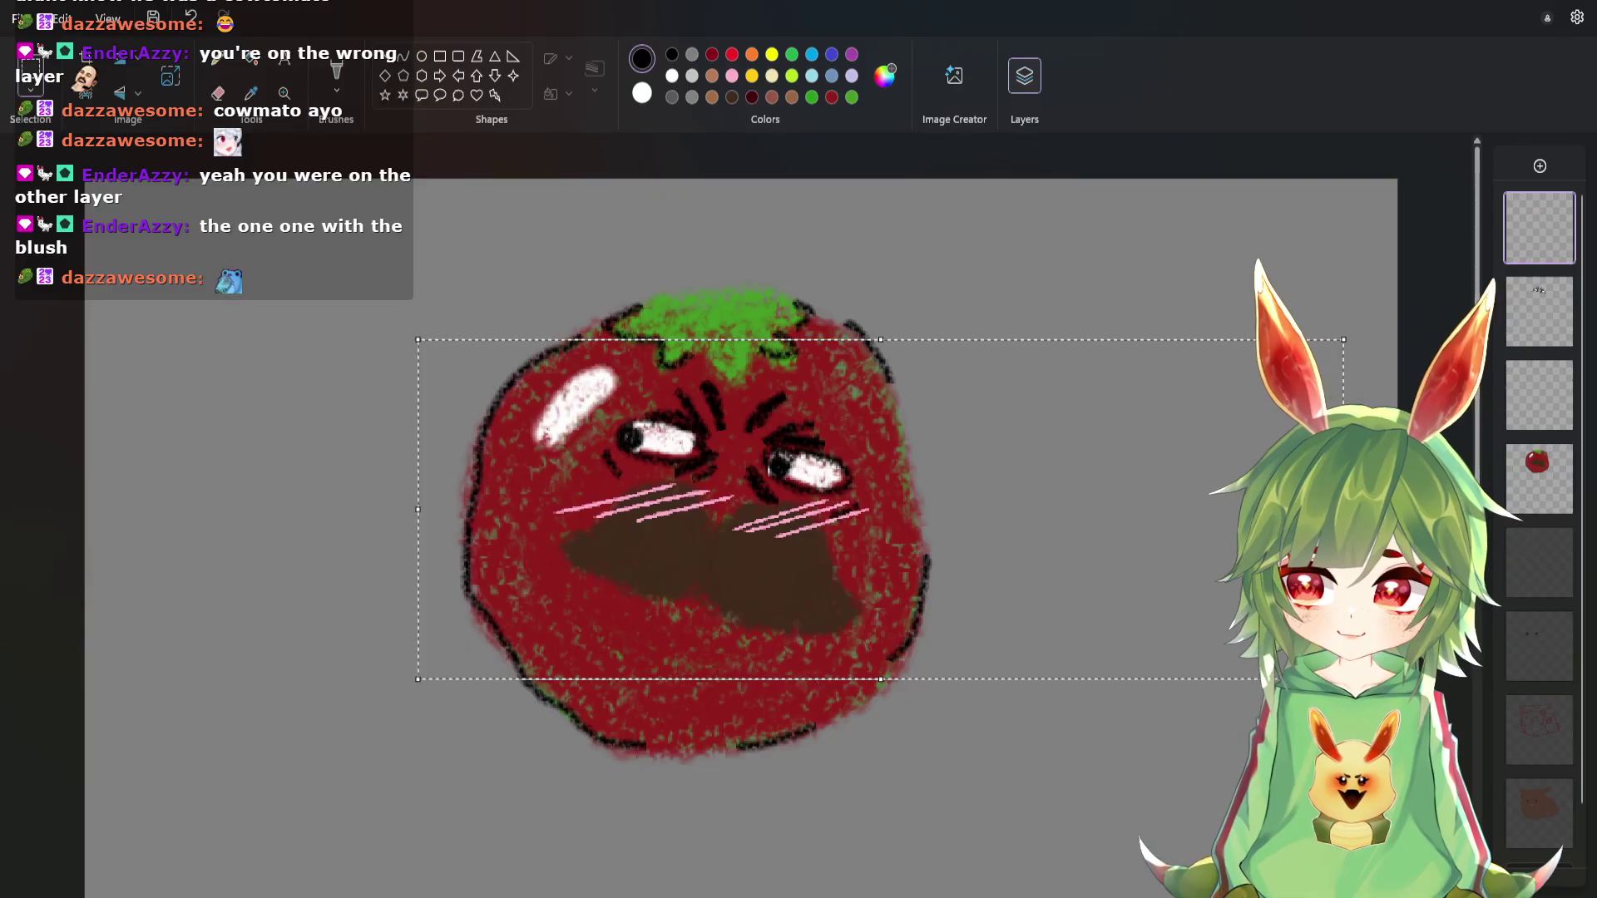
drag(1343, 509, 1145, 508)
mouse_move(1048, 508)
mouse_down()
mouse_move(1112, 517)
mouse_move(1097, 509)
mouse_up()
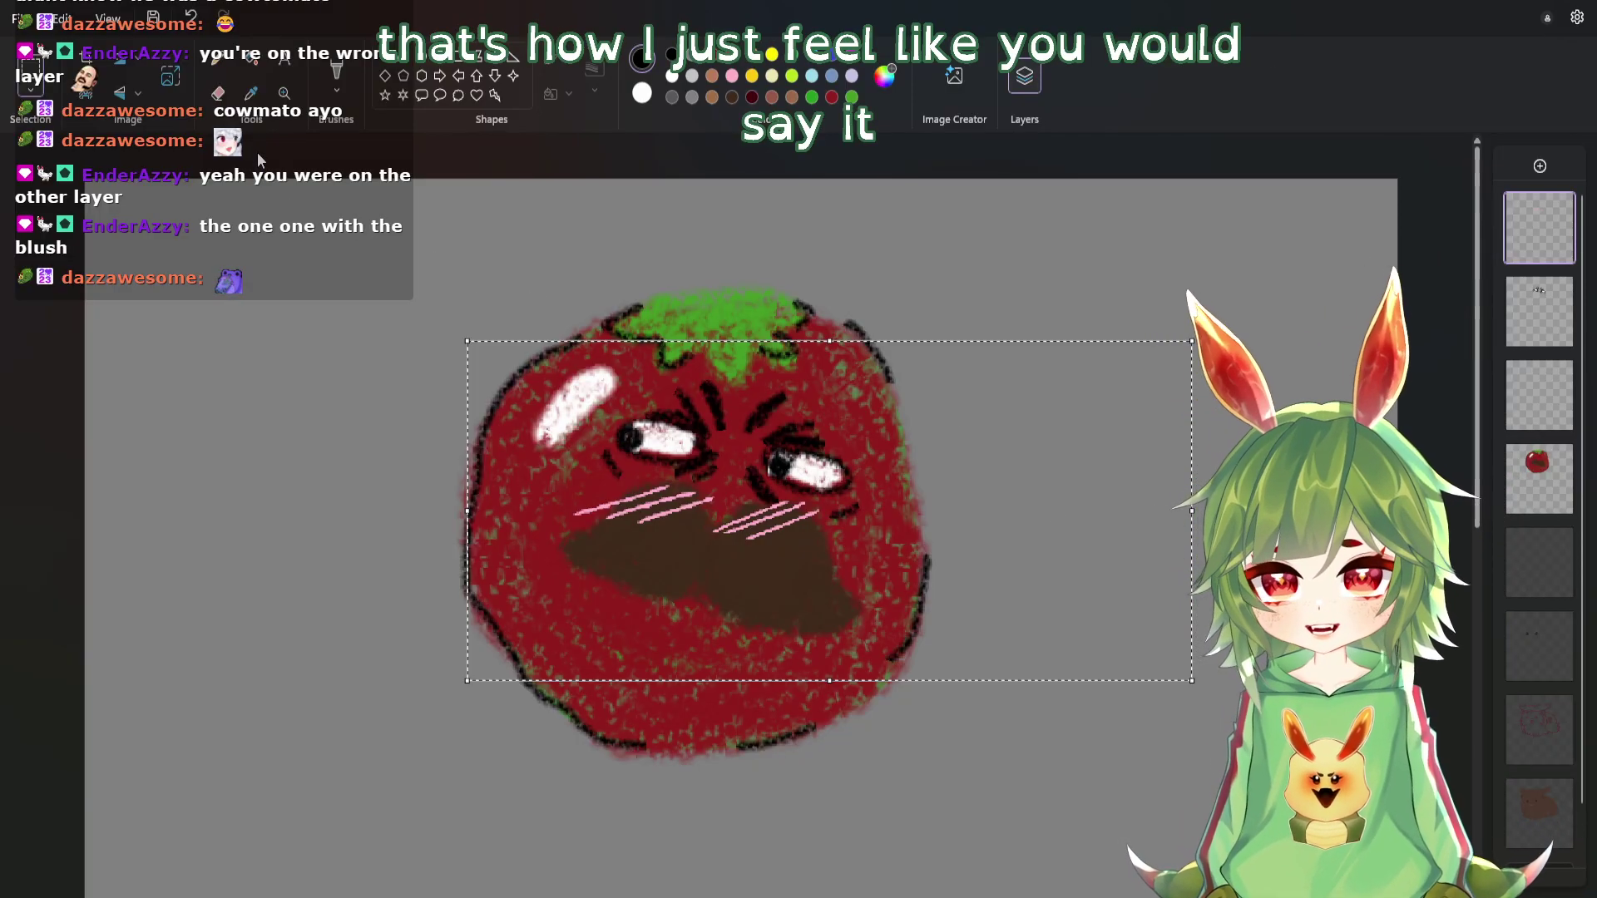
key(ctrl+a)
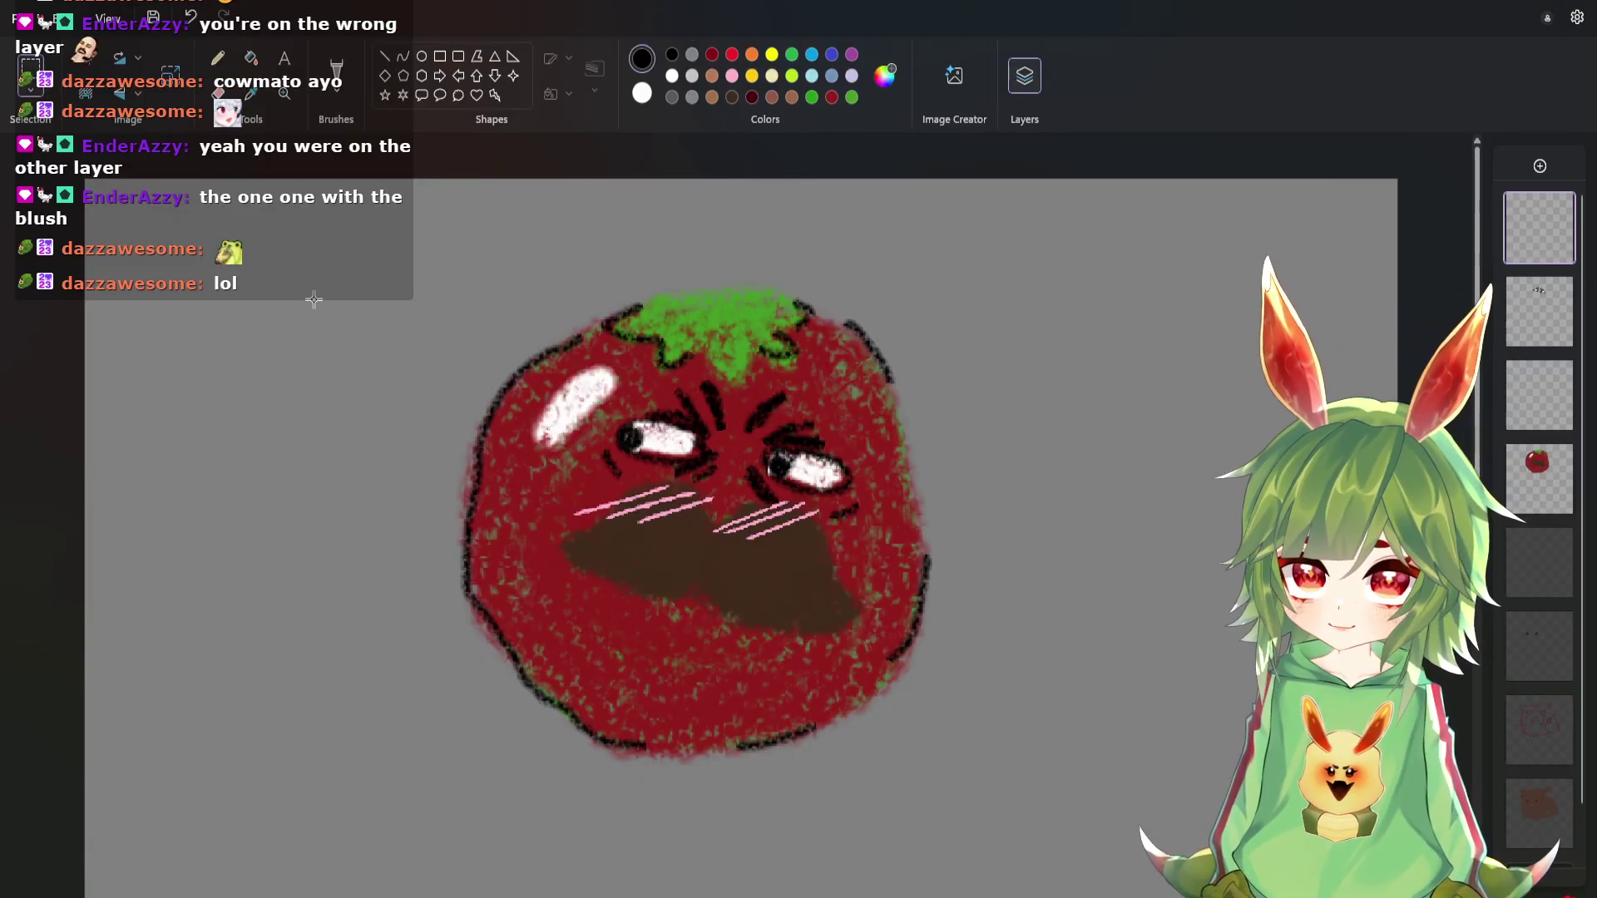
Brush a short black outline stroke along the top edge of the green leaves.
click(341, 72)
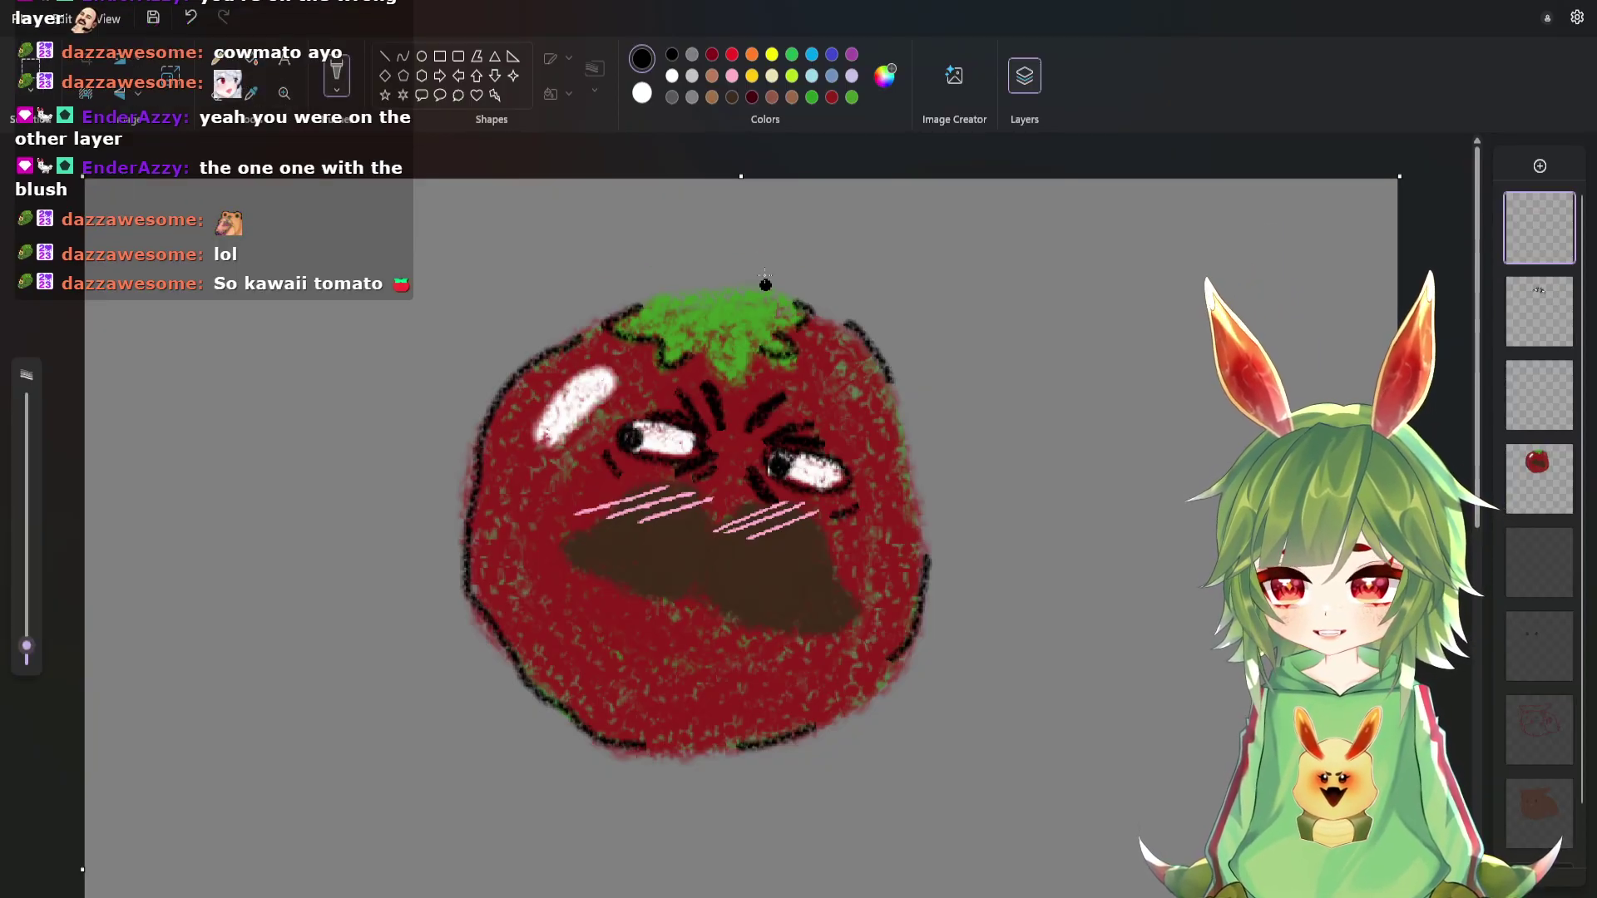
drag(695, 294, 733, 291)
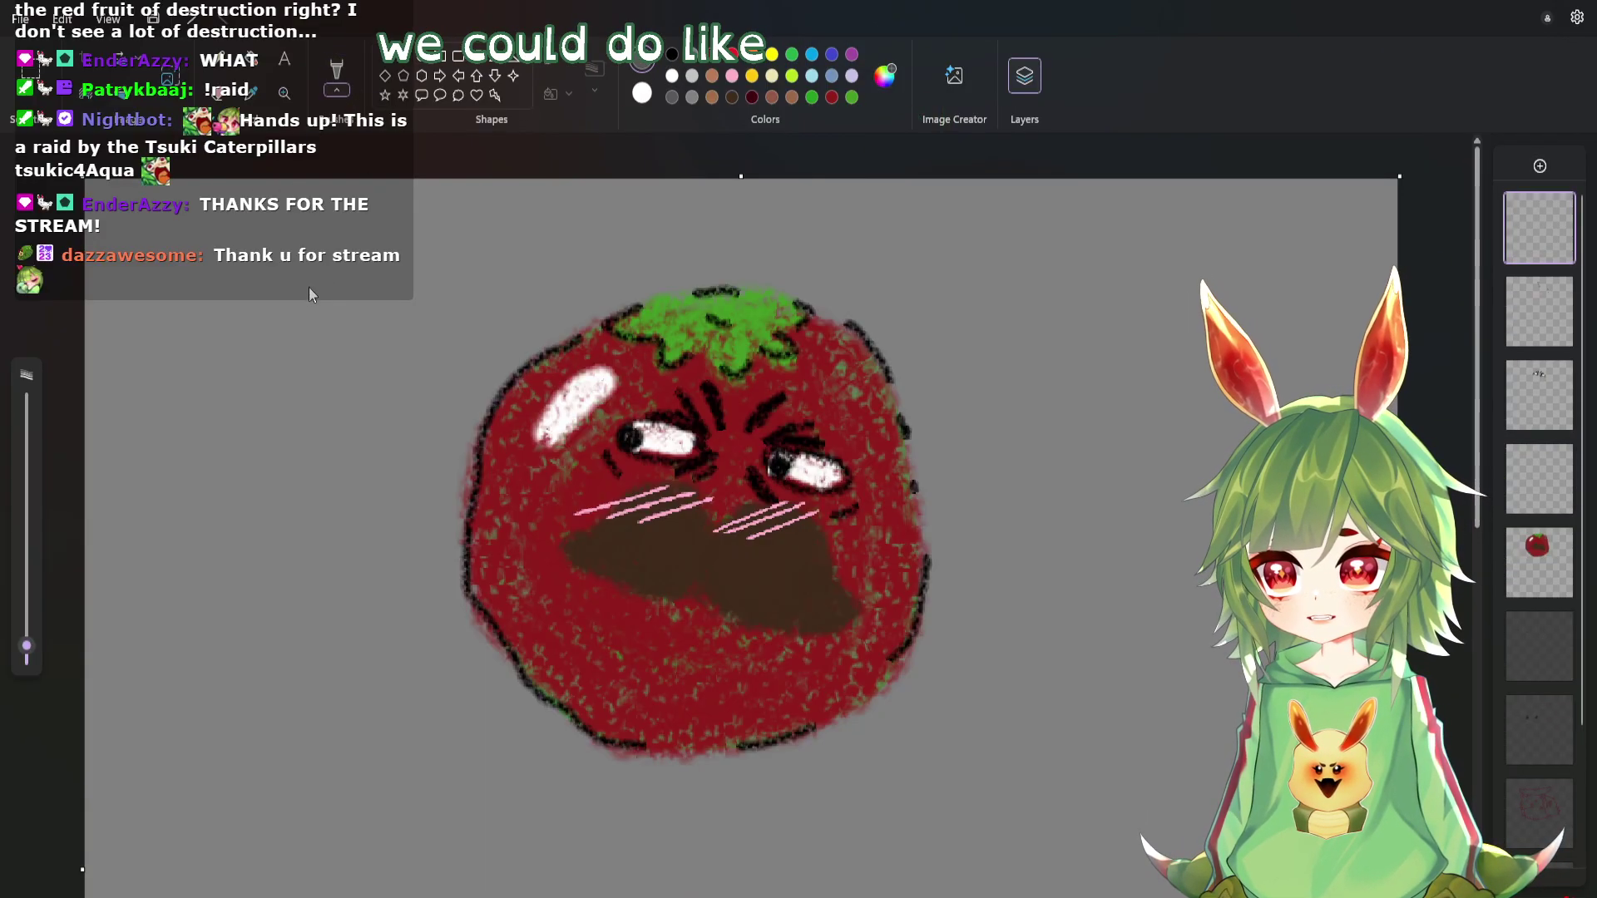
Paint dark grey clouds around the tomato's base, both sides and upper left with a much larger brush on the top layer.
drag(26, 650, 25, 605)
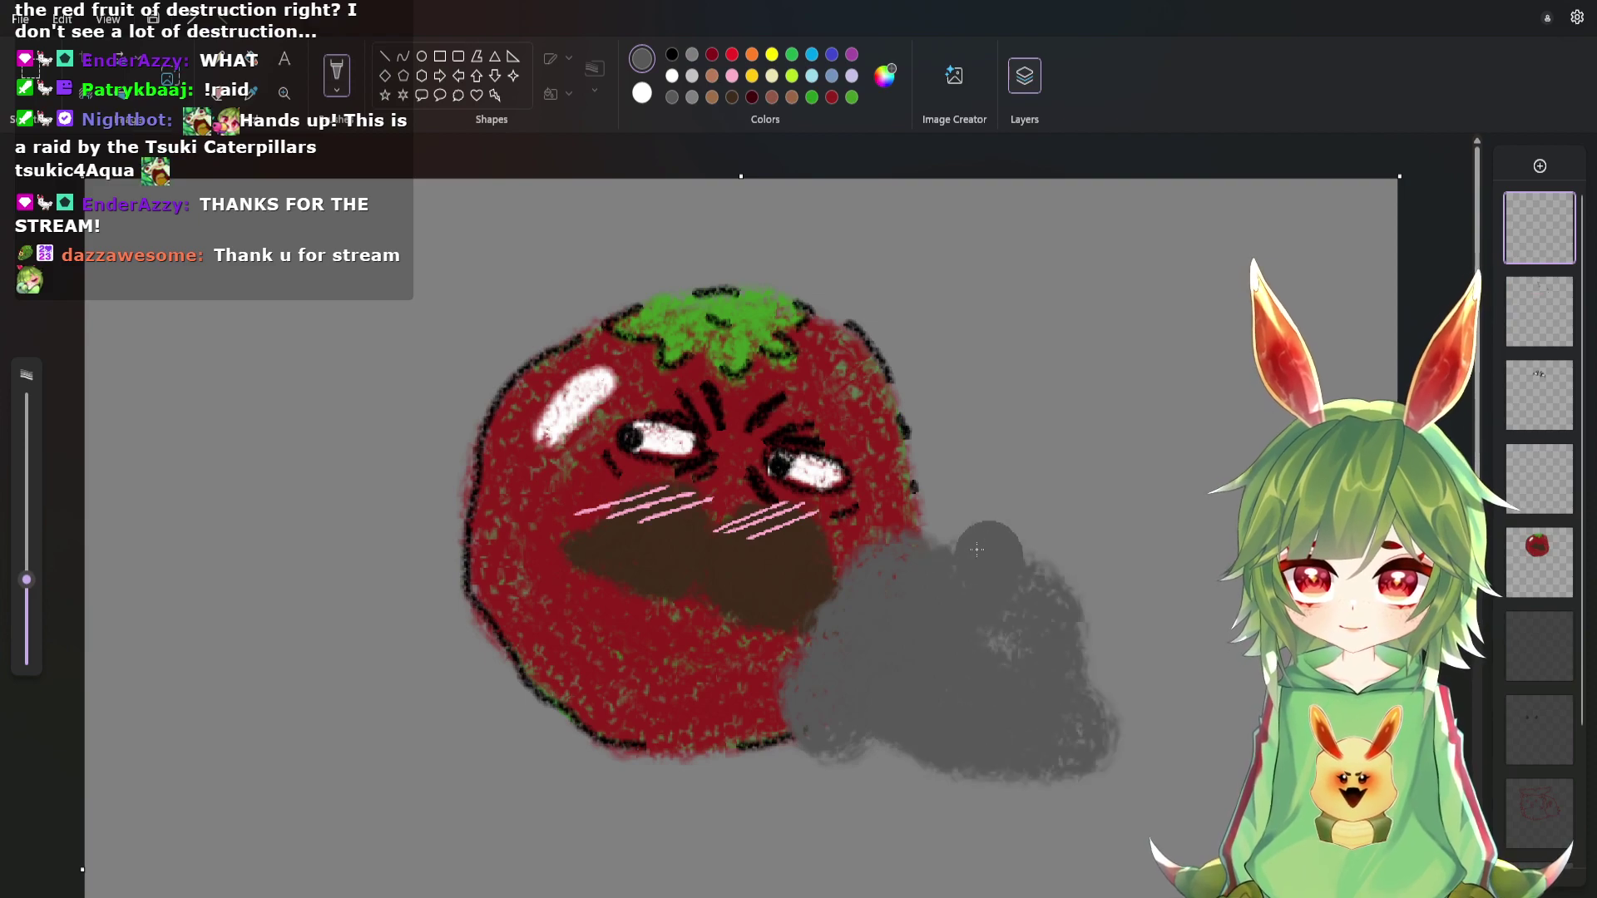
mouse_move(664, 689)
mouse_down()
mouse_move(577, 714)
mouse_move(470, 649)
mouse_move(334, 477)
mouse_move(224, 528)
mouse_move(293, 634)
mouse_move(372, 635)
mouse_move(415, 687)
mouse_move(392, 663)
mouse_up()
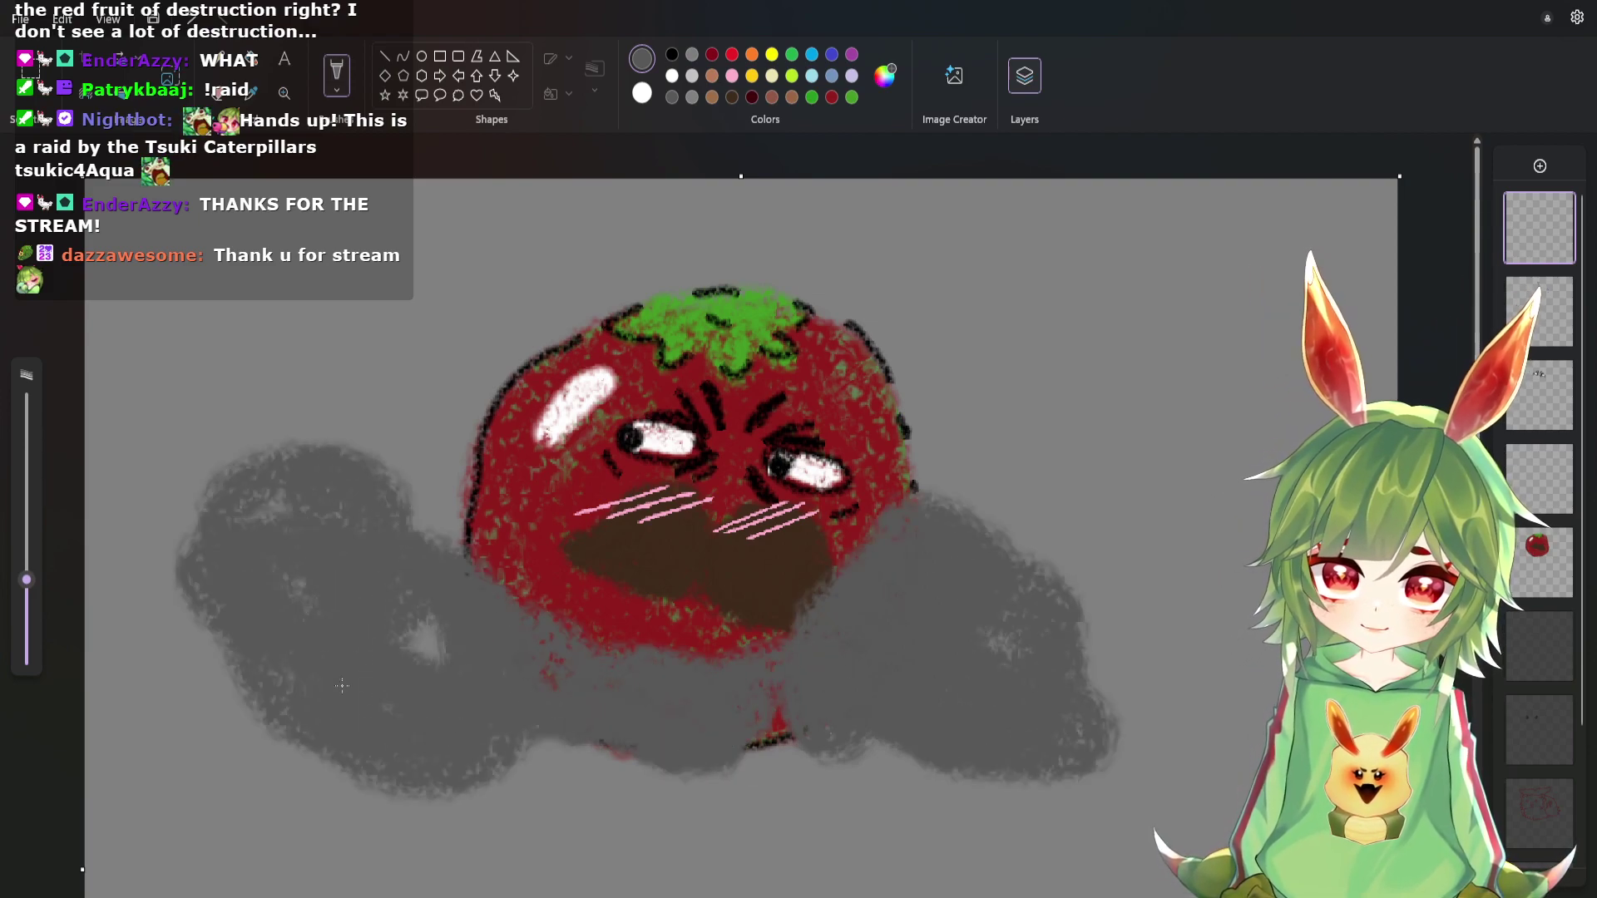
drag(258, 639, 201, 608)
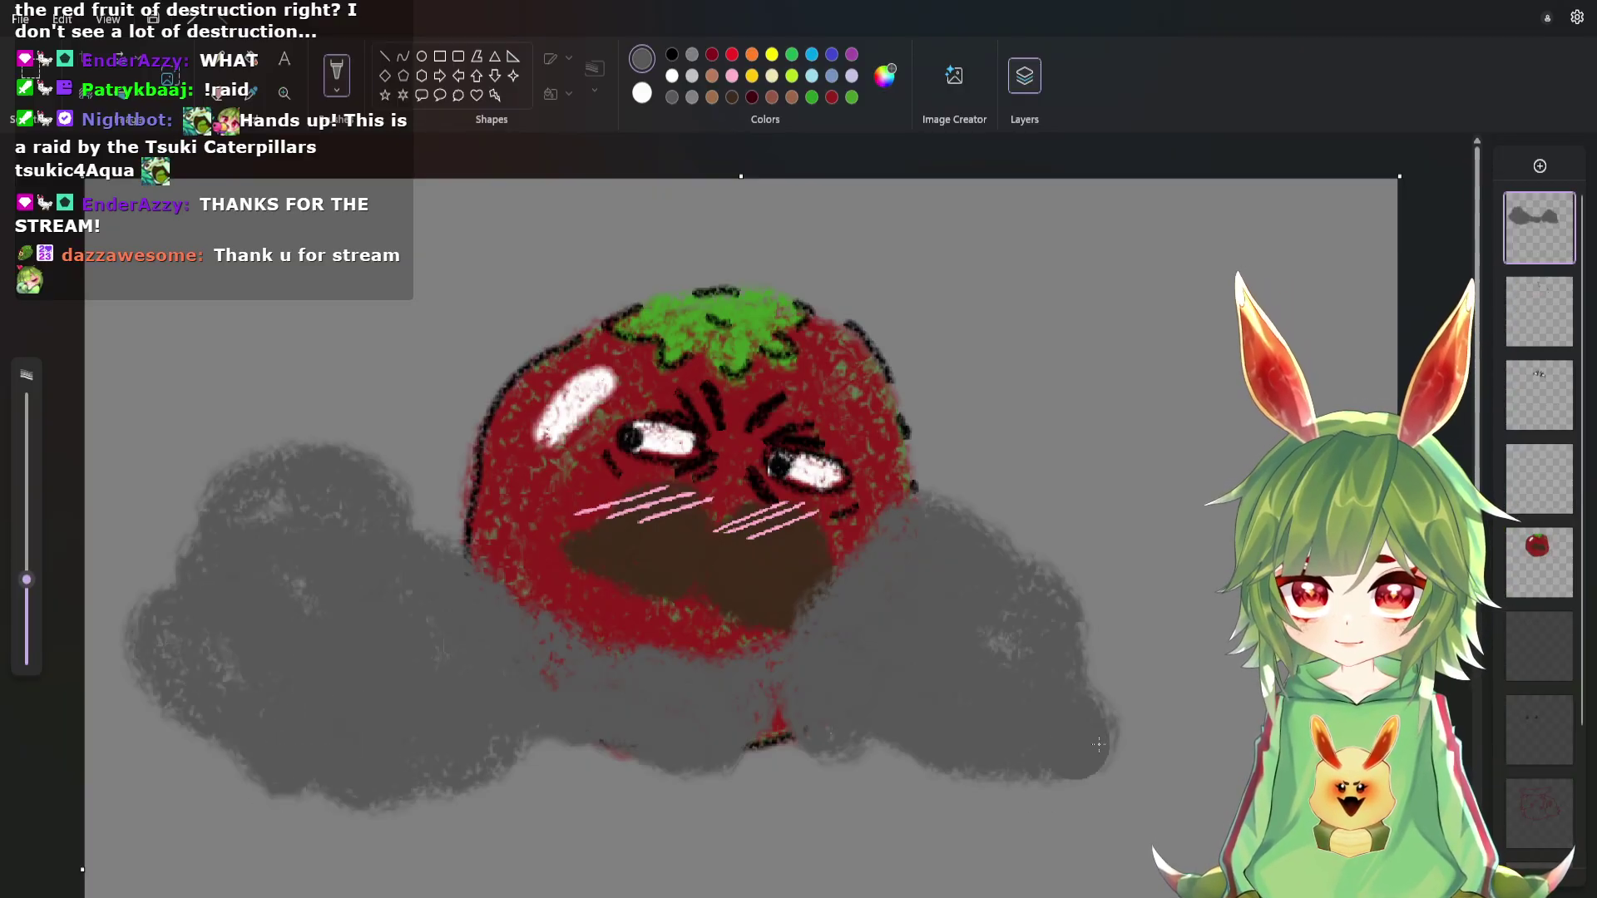
mouse_move(1003, 509)
mouse_down()
mouse_move(1131, 632)
mouse_move(895, 709)
mouse_up()
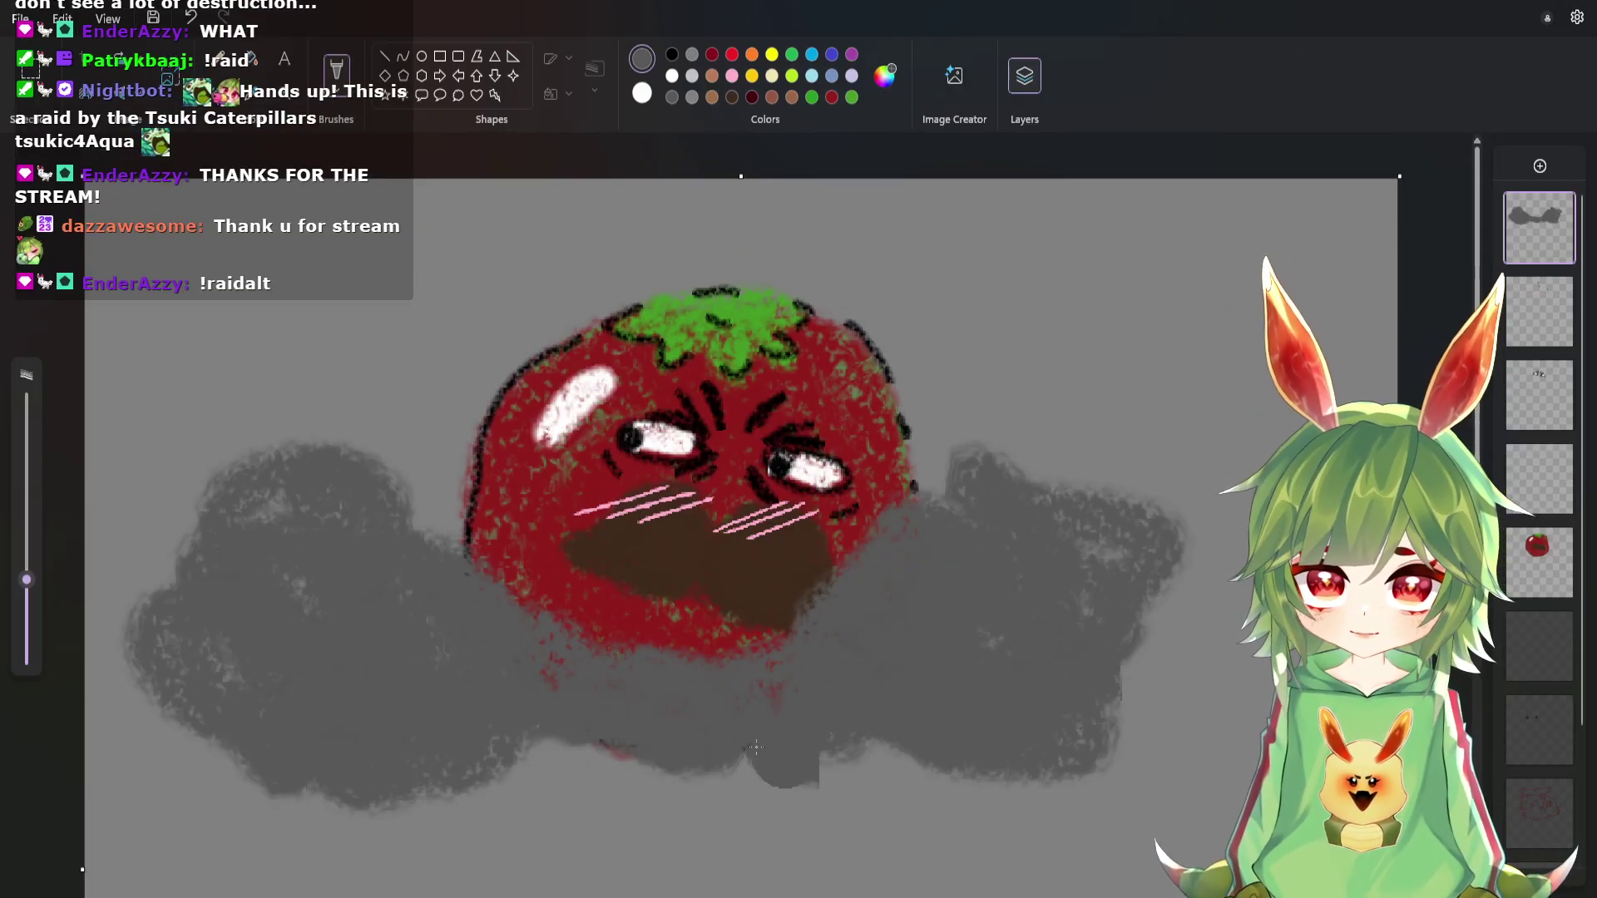
mouse_move(422, 352)
mouse_down()
mouse_move(344, 375)
mouse_move(404, 411)
mouse_move(424, 474)
mouse_move(328, 334)
mouse_move(379, 425)
mouse_up()
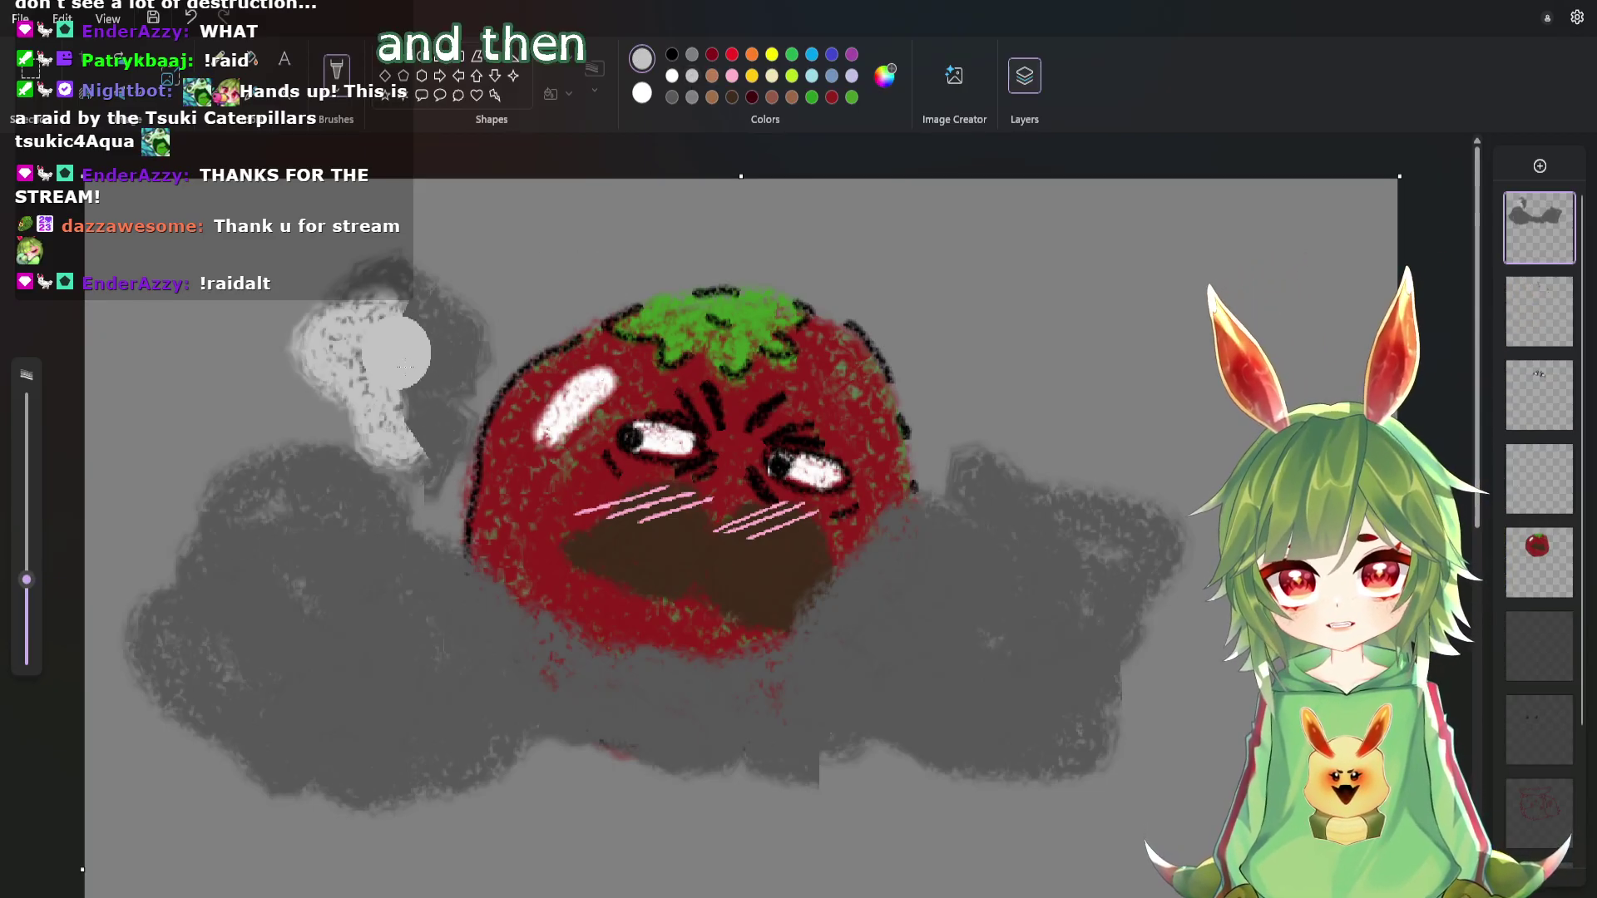
Brush light grey highlights over the dark clouds on both sides of the tomato.
mouse_move(270, 580)
mouse_down()
mouse_move(227, 564)
mouse_move(228, 685)
mouse_up()
drag(288, 520, 470, 671)
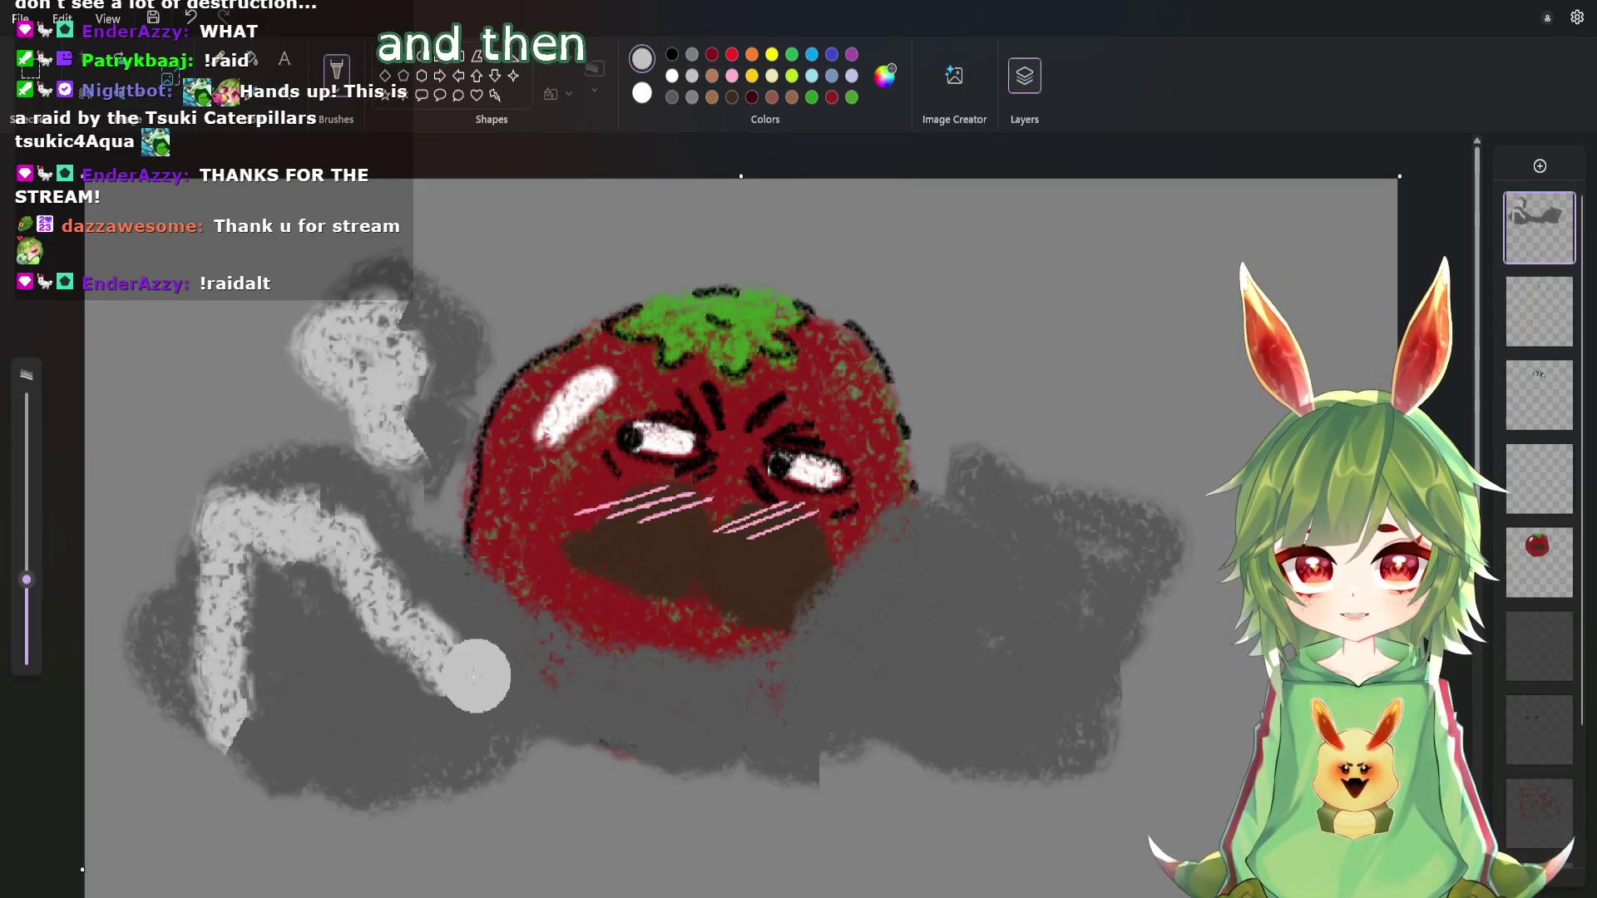
mouse_move(275, 688)
mouse_down()
mouse_move(257, 753)
mouse_move(303, 766)
mouse_up()
mouse_move(994, 536)
mouse_down()
mouse_move(1083, 604)
mouse_move(1012, 673)
mouse_move(1016, 729)
mouse_up()
drag(803, 691, 923, 787)
mouse_move(911, 583)
mouse_down()
mouse_move(931, 560)
mouse_move(1067, 592)
mouse_move(1031, 748)
mouse_move(924, 774)
mouse_up()
drag(956, 574, 828, 667)
mouse_move(449, 707)
mouse_down()
mouse_move(266, 574)
mouse_move(356, 626)
mouse_up()
mouse_move(233, 740)
mouse_down()
mouse_move(341, 777)
mouse_move(429, 798)
mouse_up()
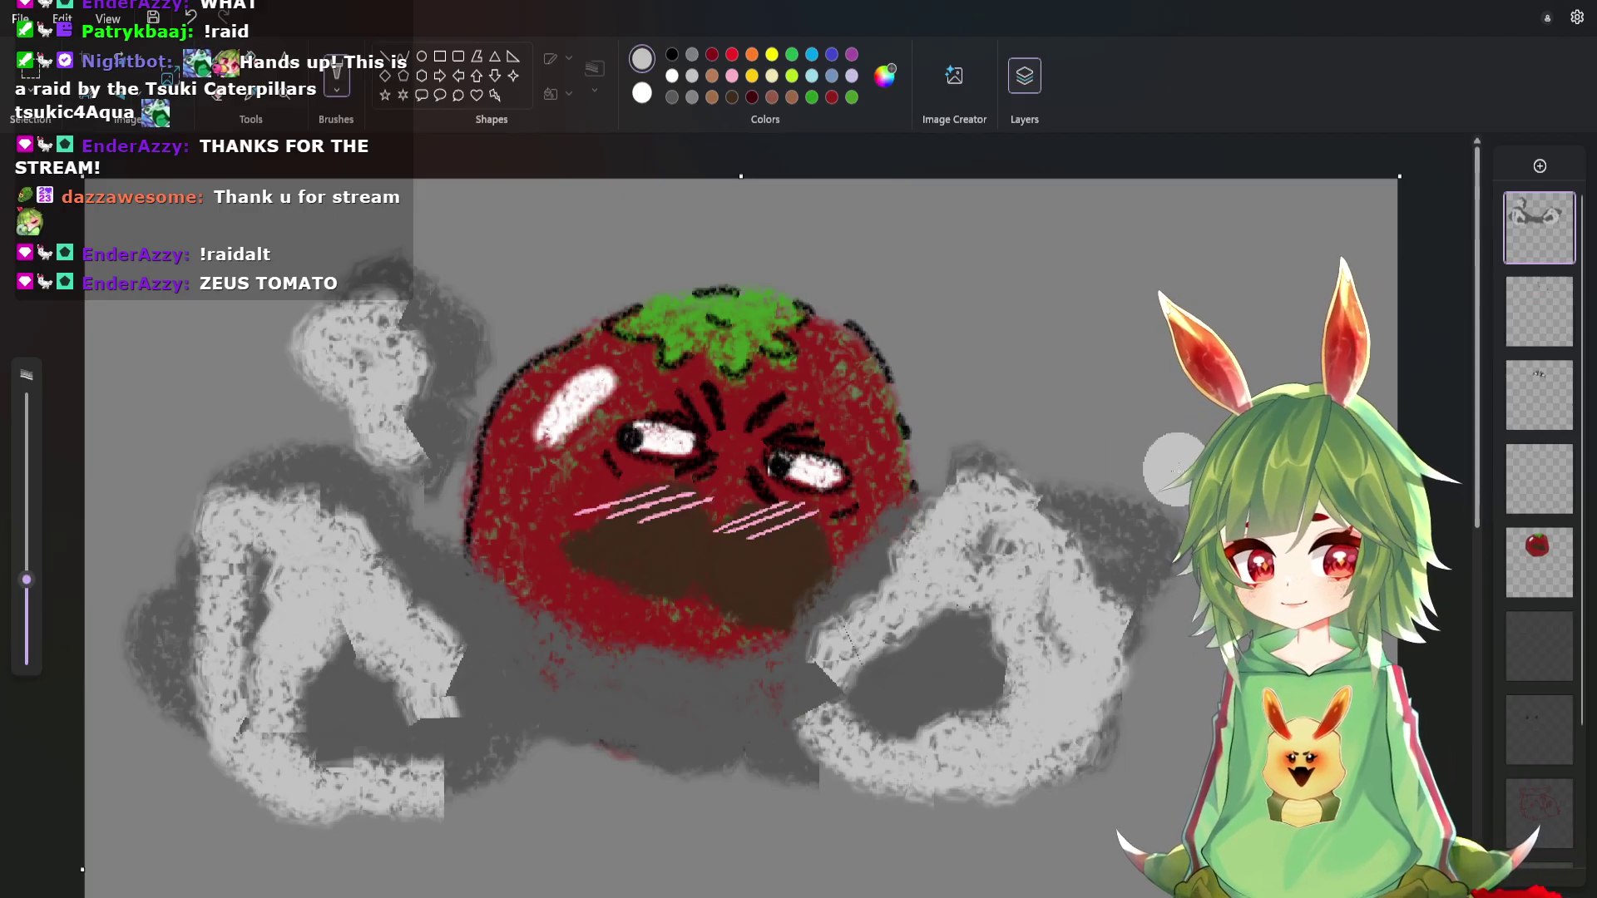
Move the cloud layer beneath the tomato layer, and extend the light grey highlights on the left clouds.
mouse_move(1539, 227)
mouse_down()
mouse_move(1545, 736)
mouse_move(1571, 691)
mouse_up()
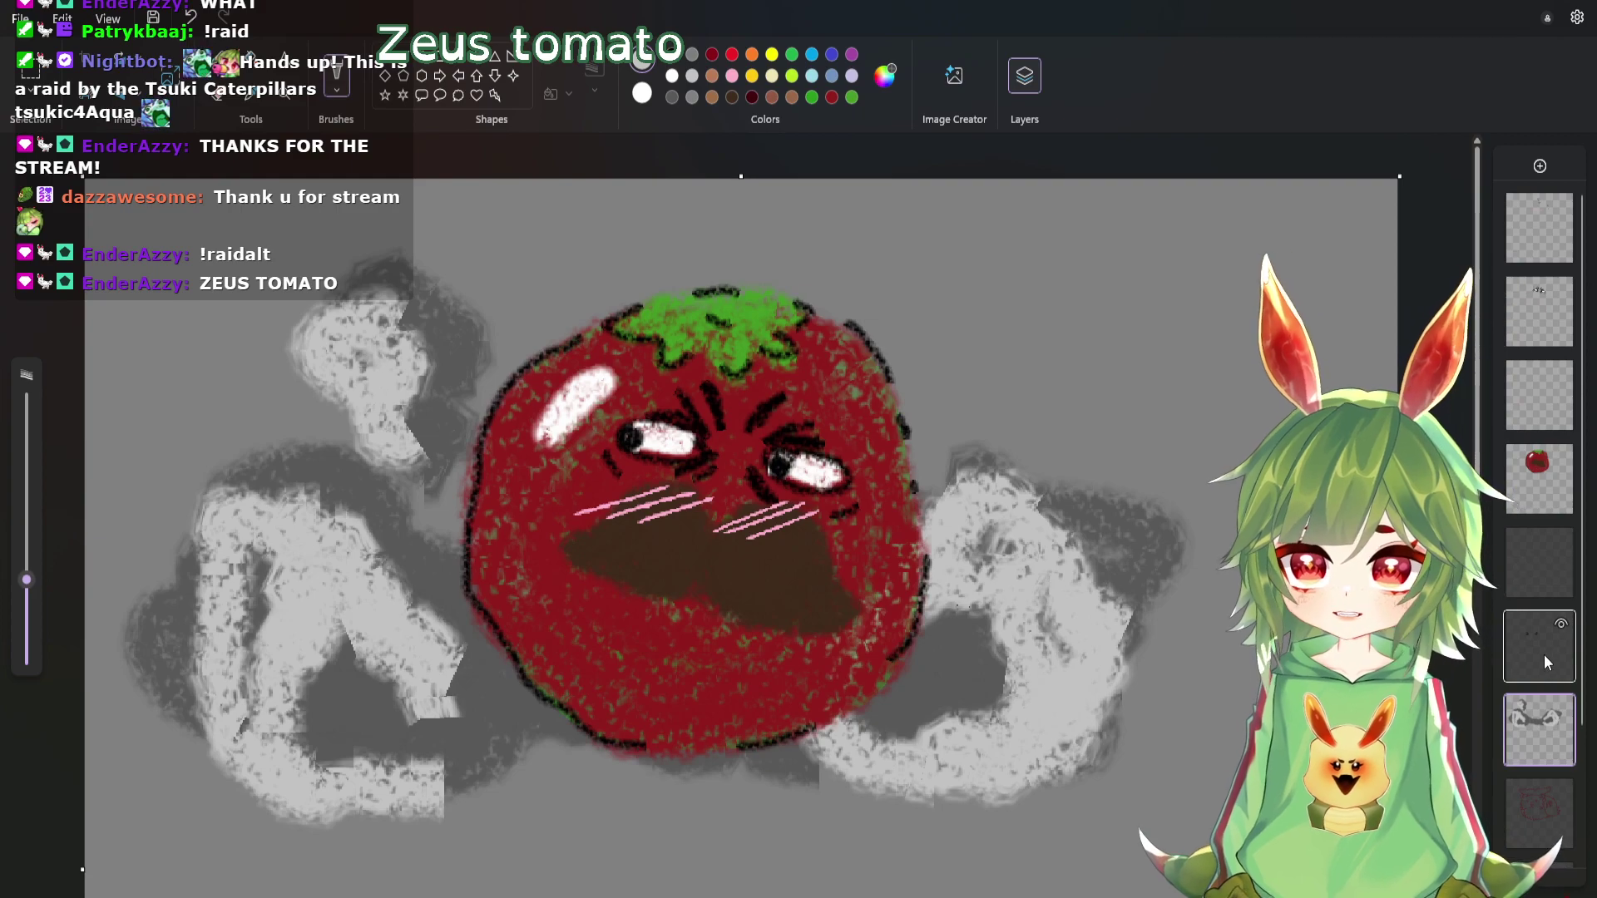
mouse_move(391, 766)
mouse_down()
mouse_move(428, 689)
mouse_move(467, 727)
mouse_move(441, 703)
mouse_up()
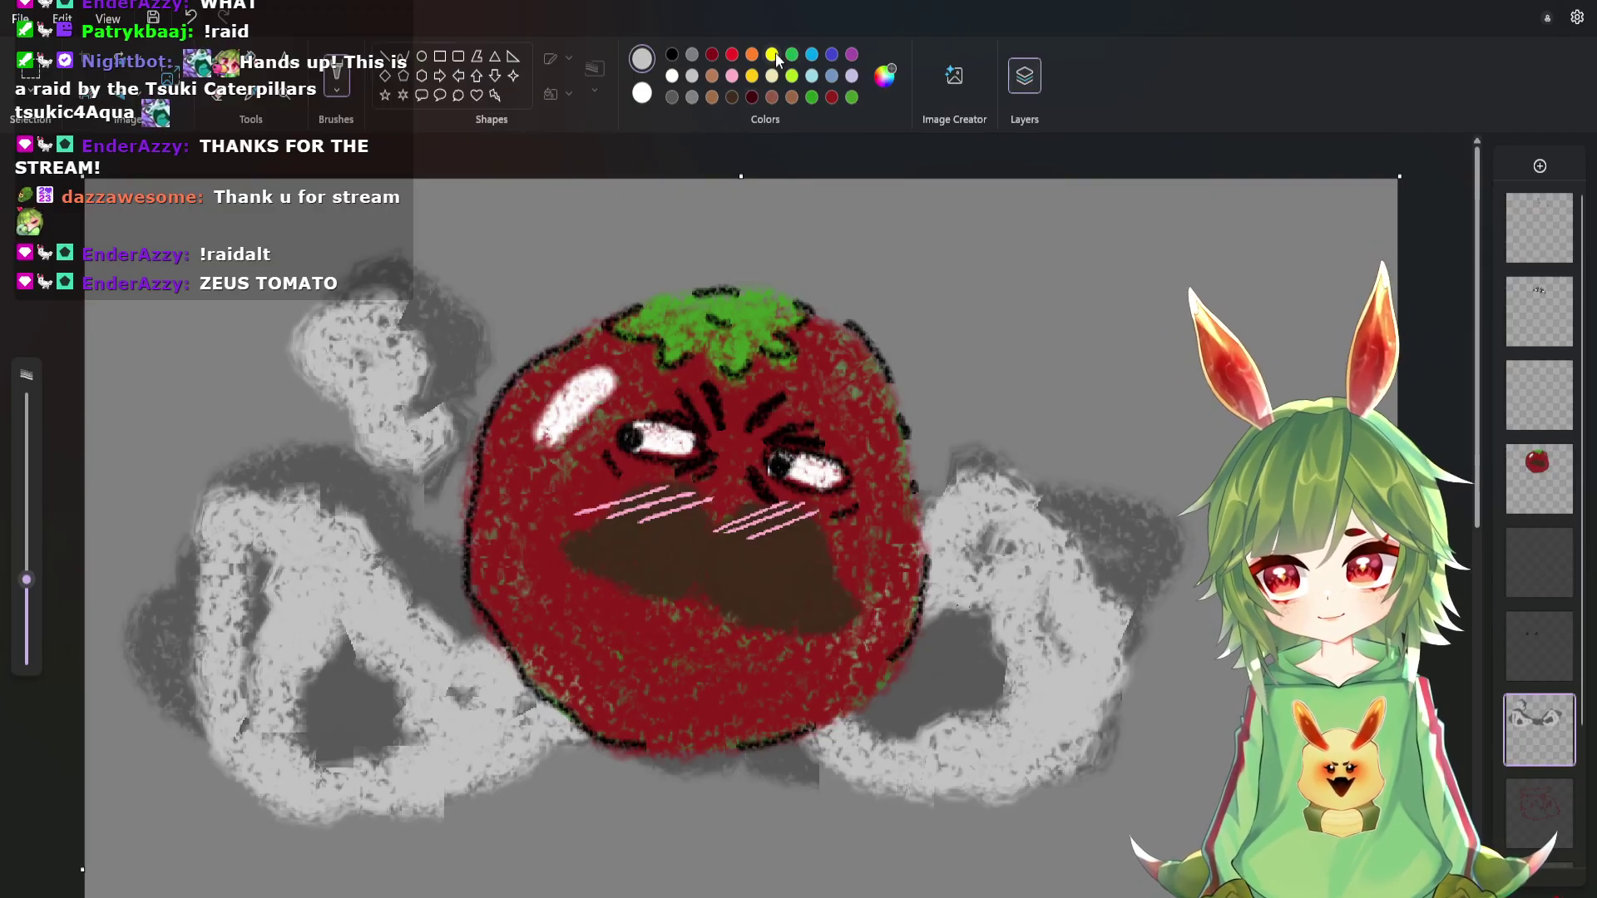
Try a yellow zigzag lightning bolt above the right cloud with a smaller brush.
drag(25, 571, 26, 590)
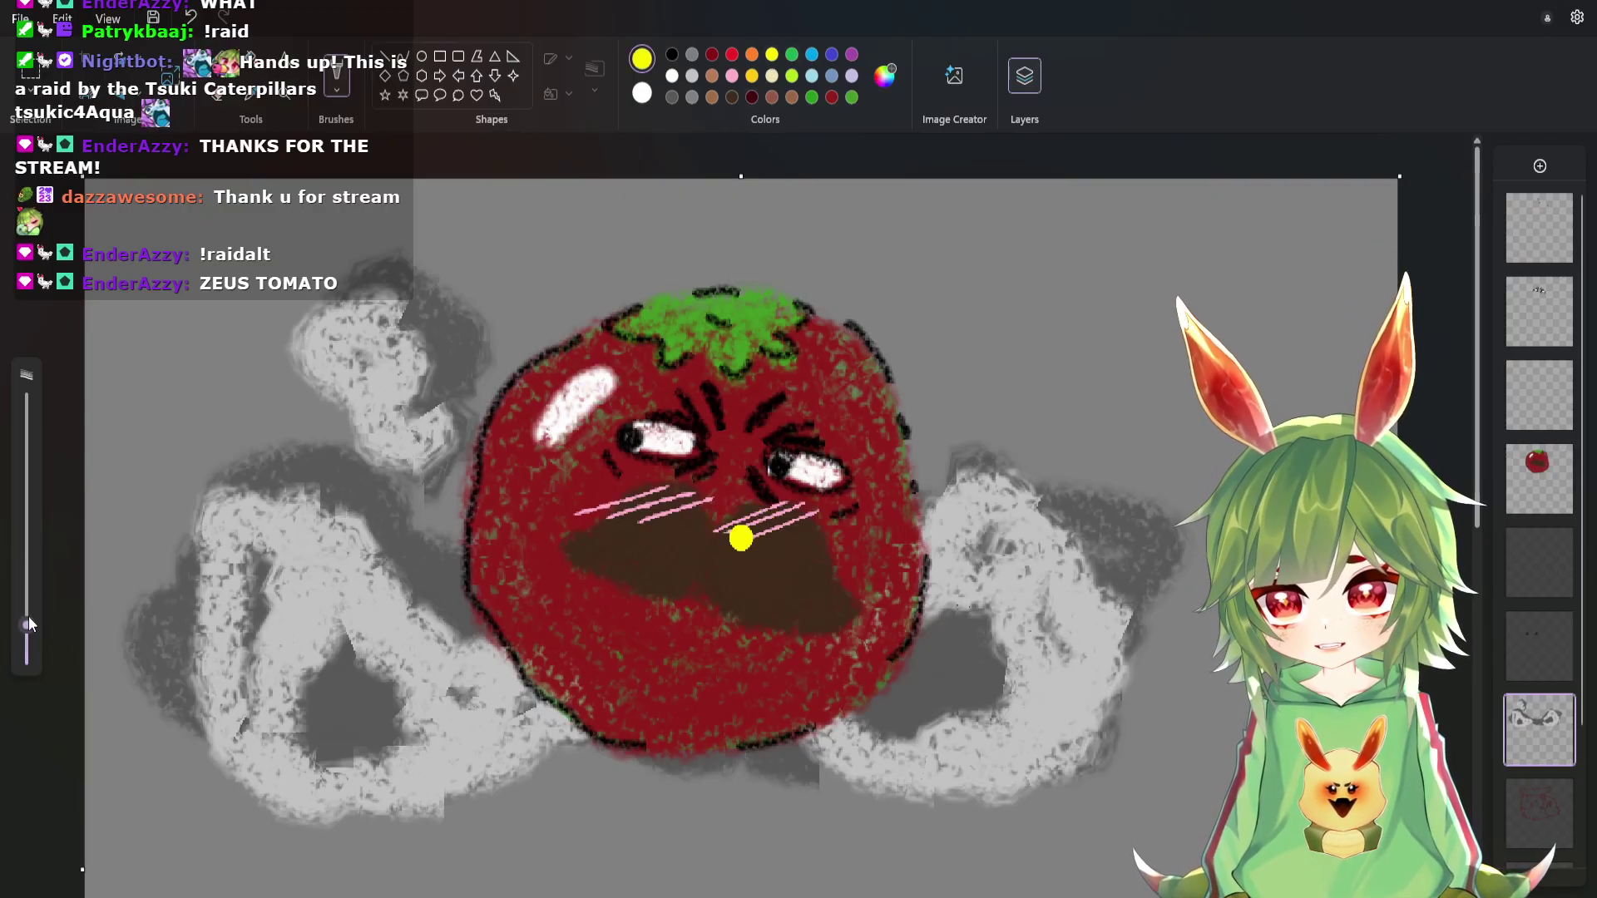
drag(933, 272, 1136, 269)
mouse_move(985, 336)
mouse_down()
mouse_move(1031, 400)
mouse_move(945, 462)
mouse_up()
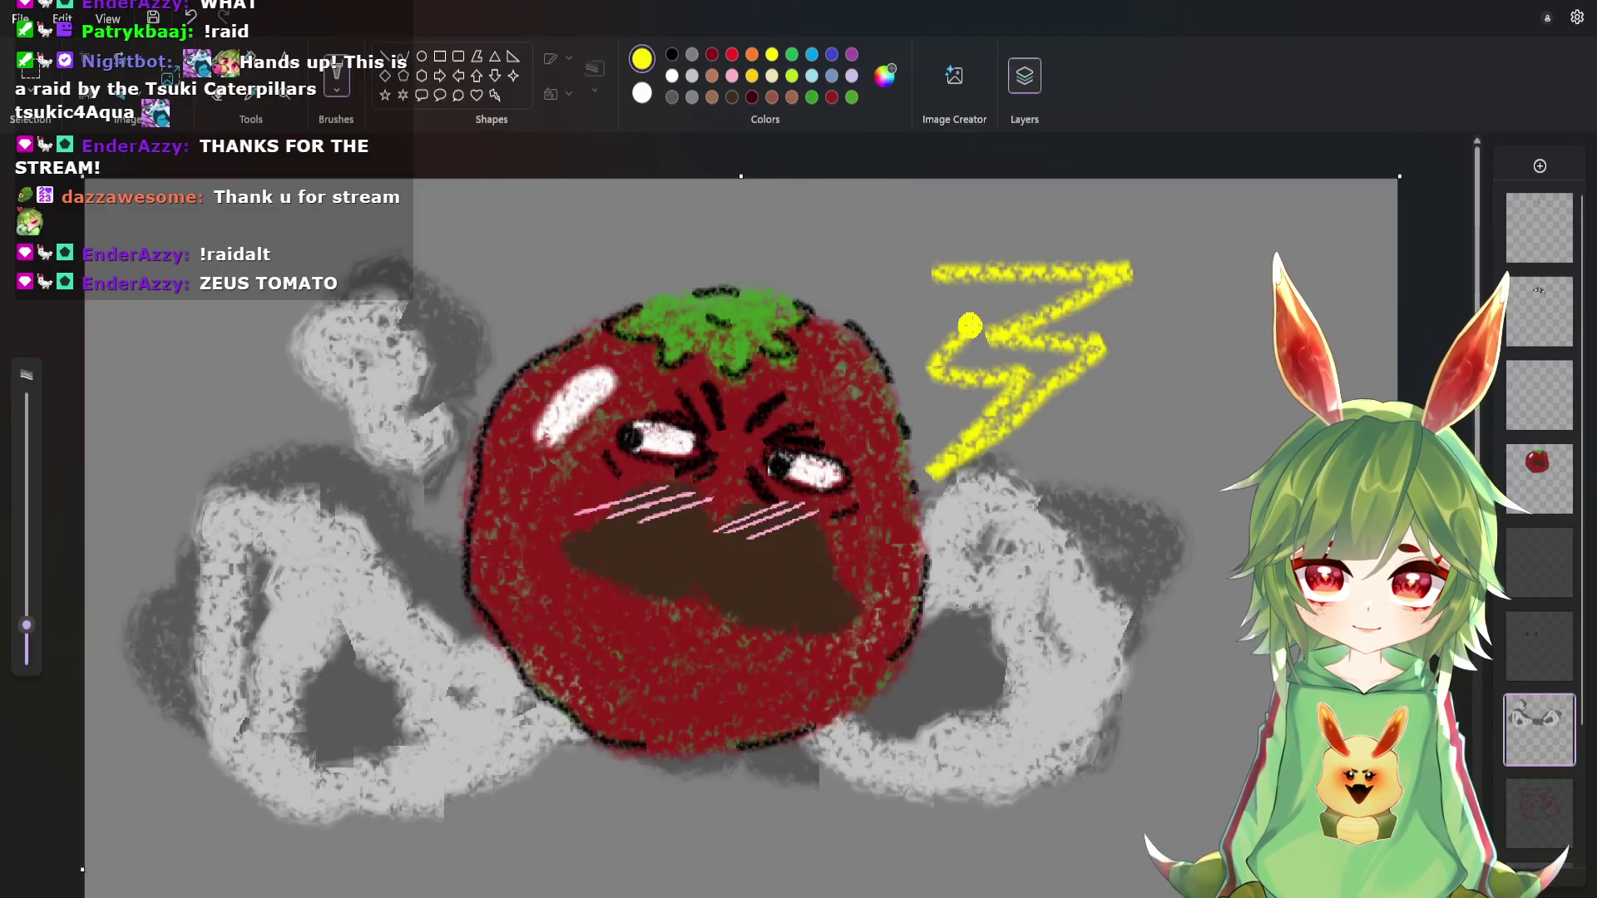
mouse_move(970, 325)
mouse_down()
mouse_move(921, 299)
mouse_move(1013, 276)
mouse_move(928, 289)
mouse_up()
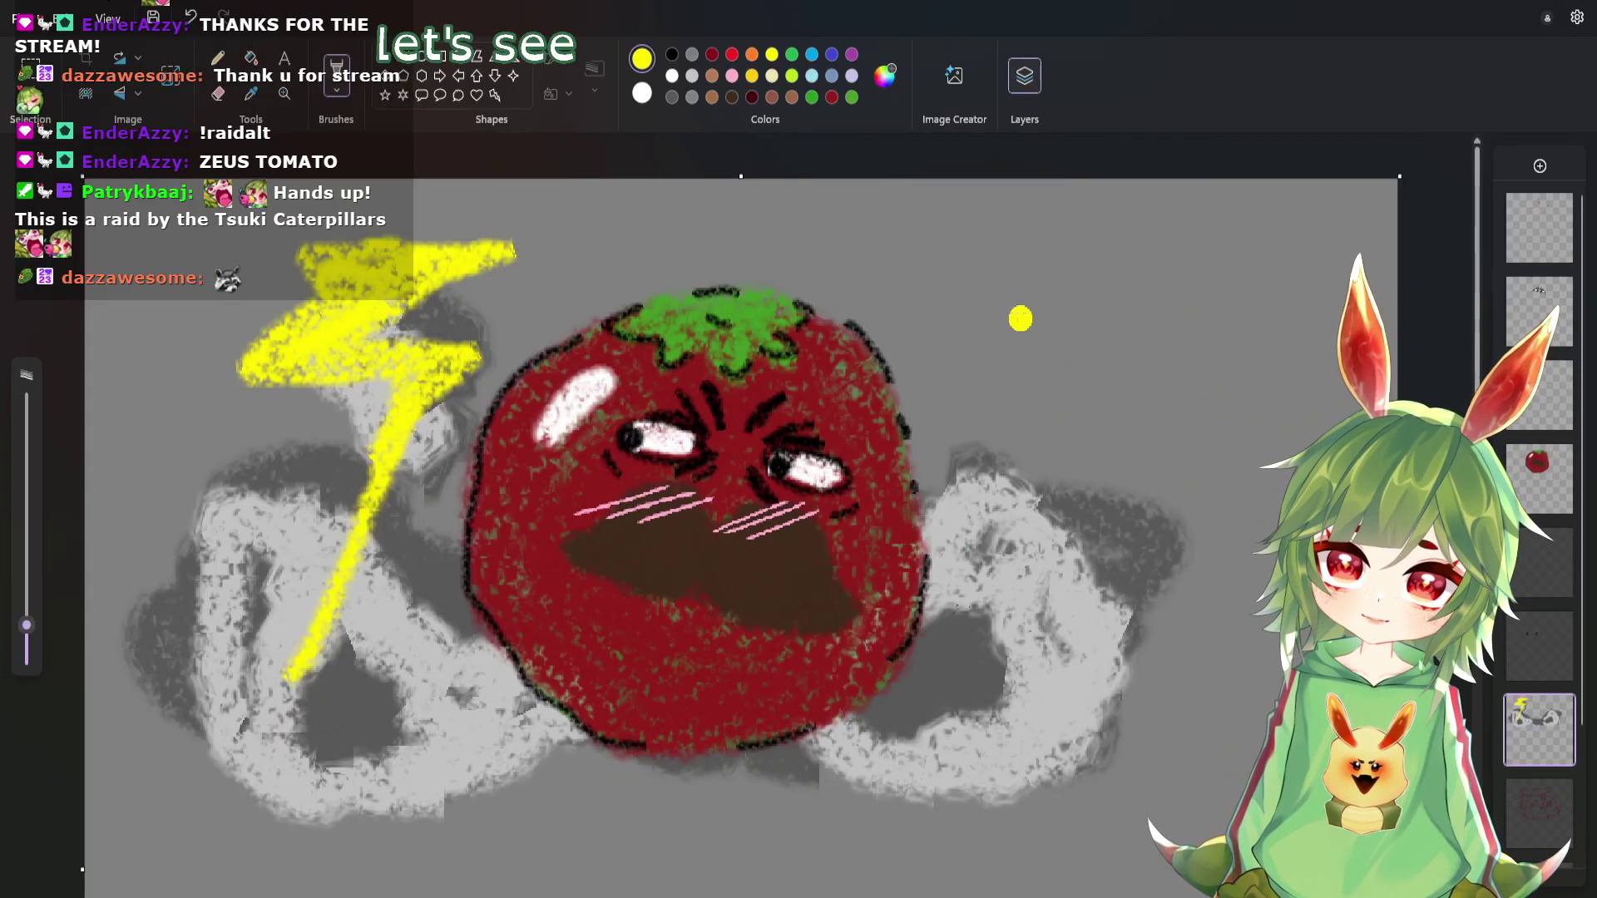
Brush a yellow zigzag lightning bolt in the empty area above the right cloud, reaching down into it.
mouse_move(930, 303)
mouse_down()
mouse_move(1039, 265)
mouse_move(1006, 369)
mouse_up()
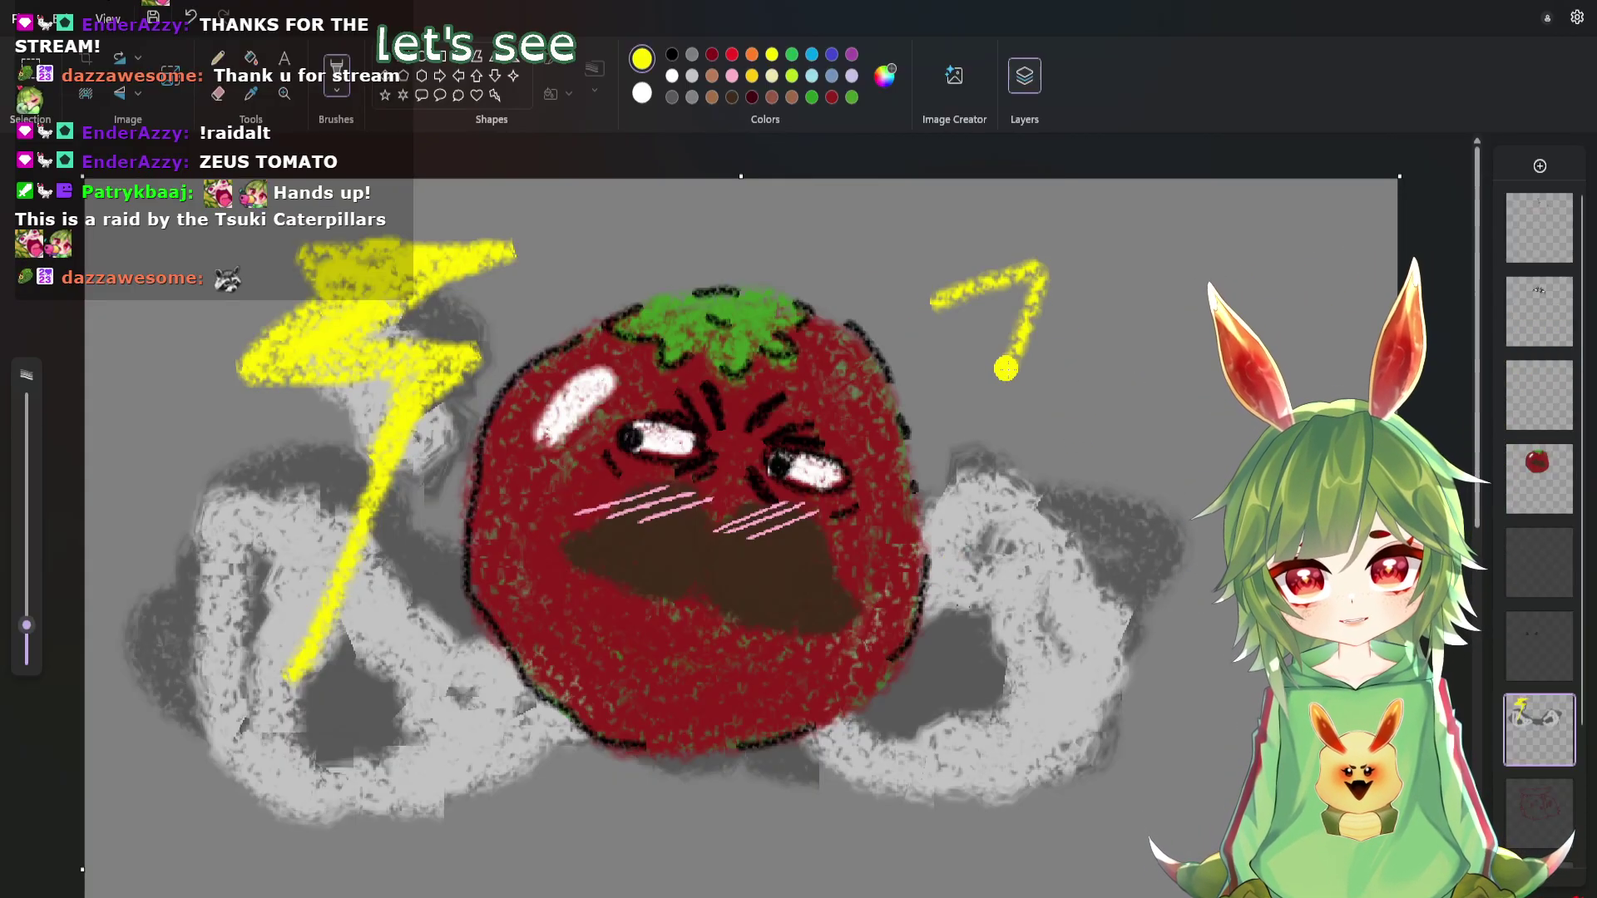
drag(1082, 621, 1055, 393)
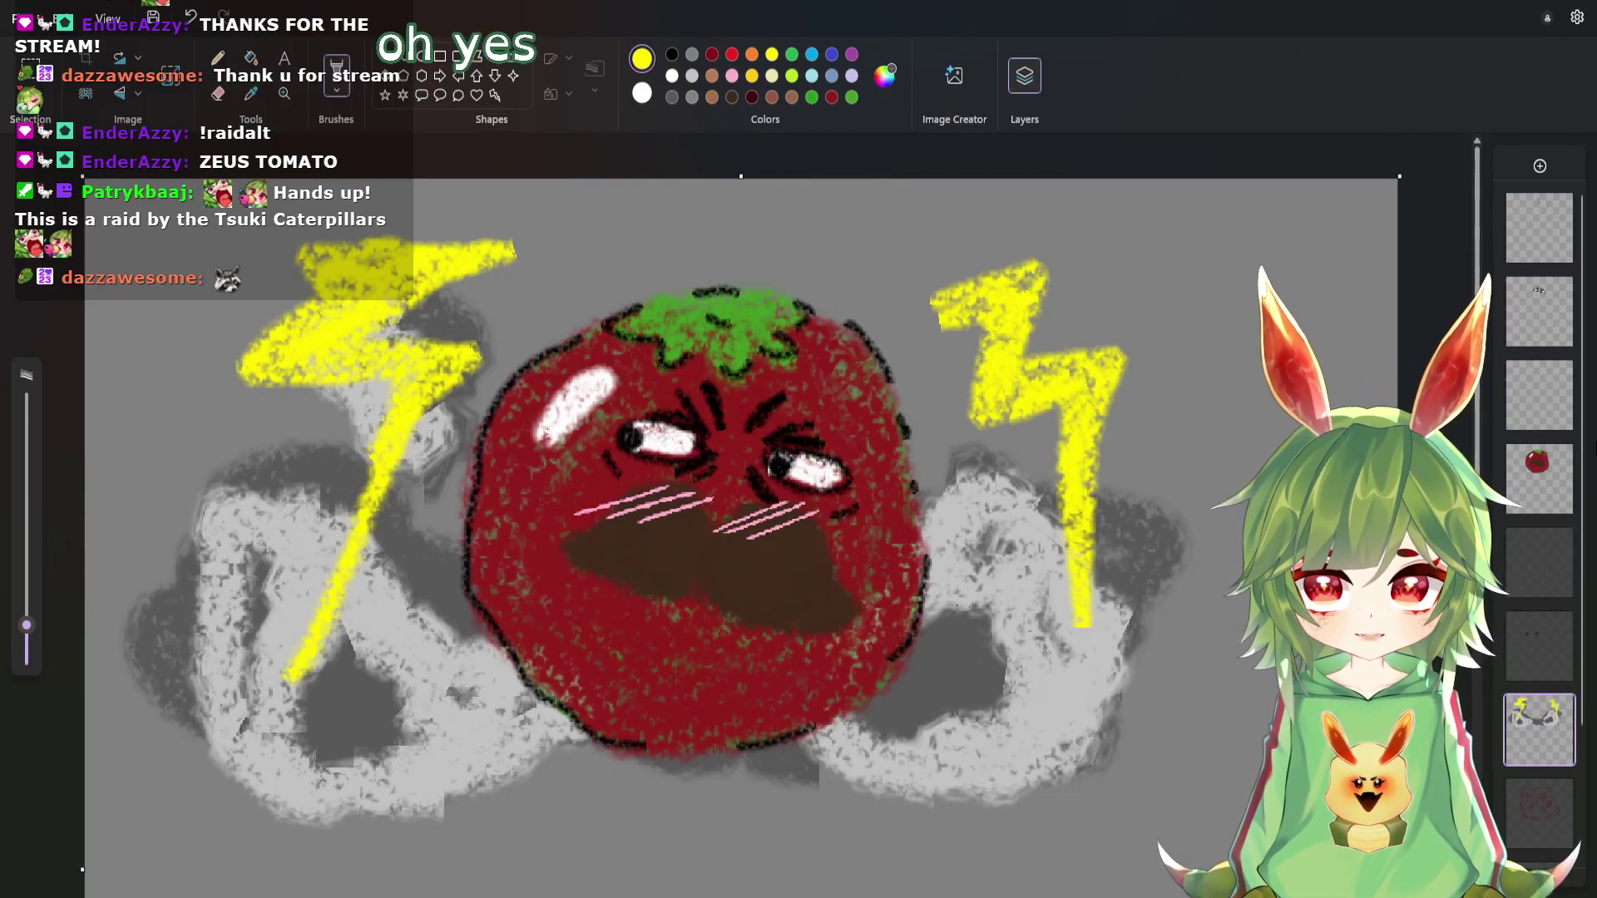
click(1562, 205)
click(1562, 289)
click(1562, 289)
click(1562, 206)
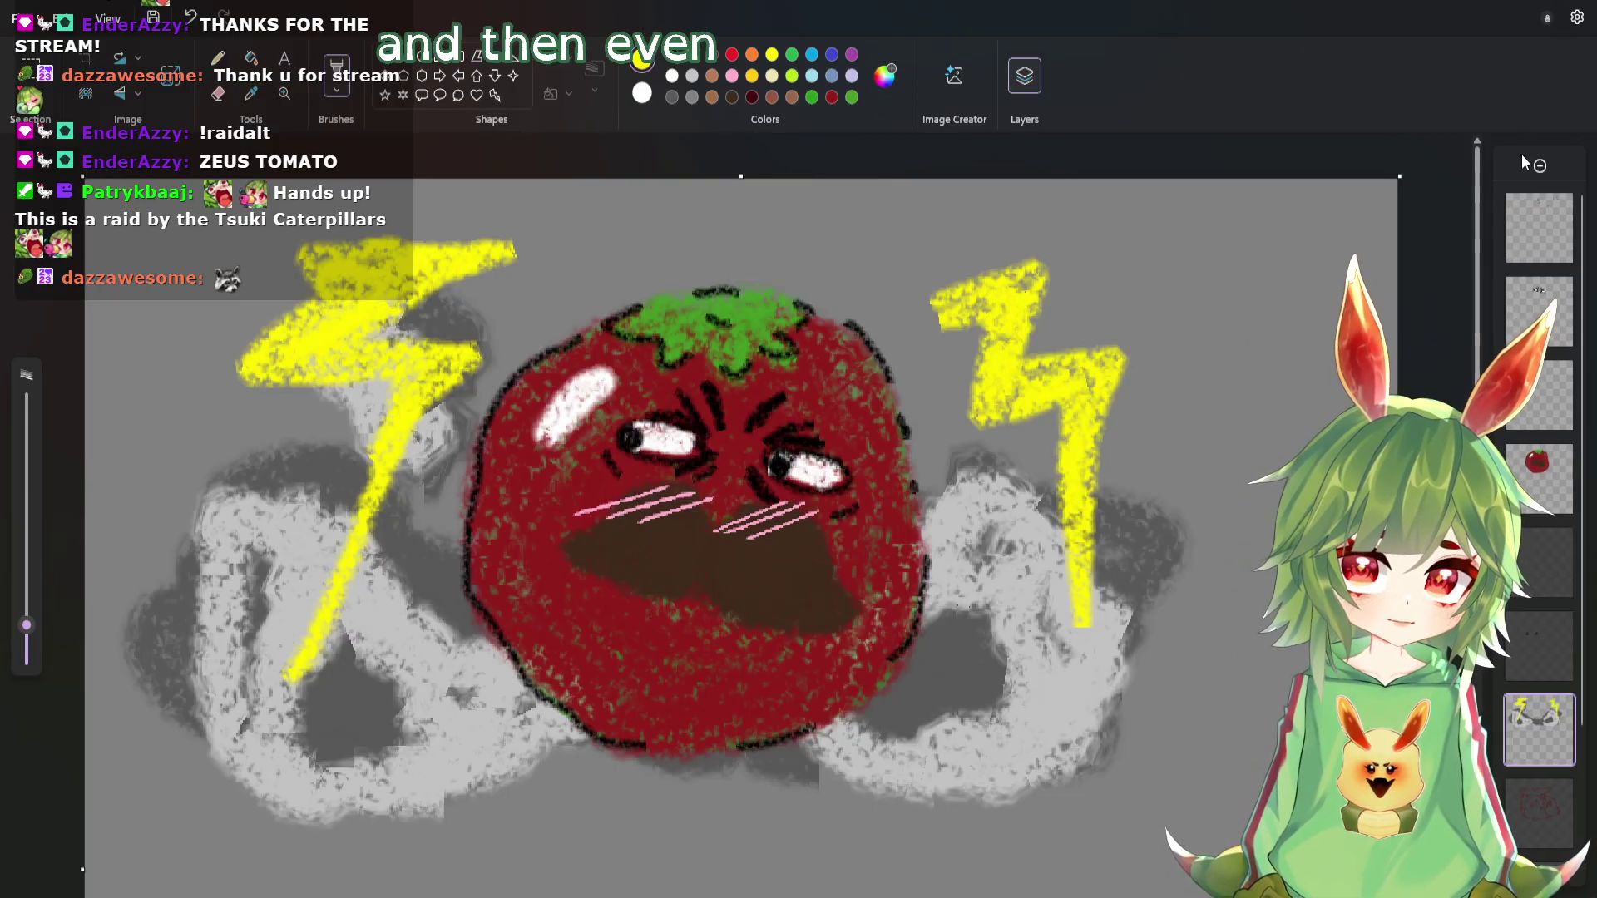
Add a new layer above the cloud layer and brush orange flames around the tomato's sides and top with a much larger brush.
click(1539, 165)
scroll(1556, 774, down, 3)
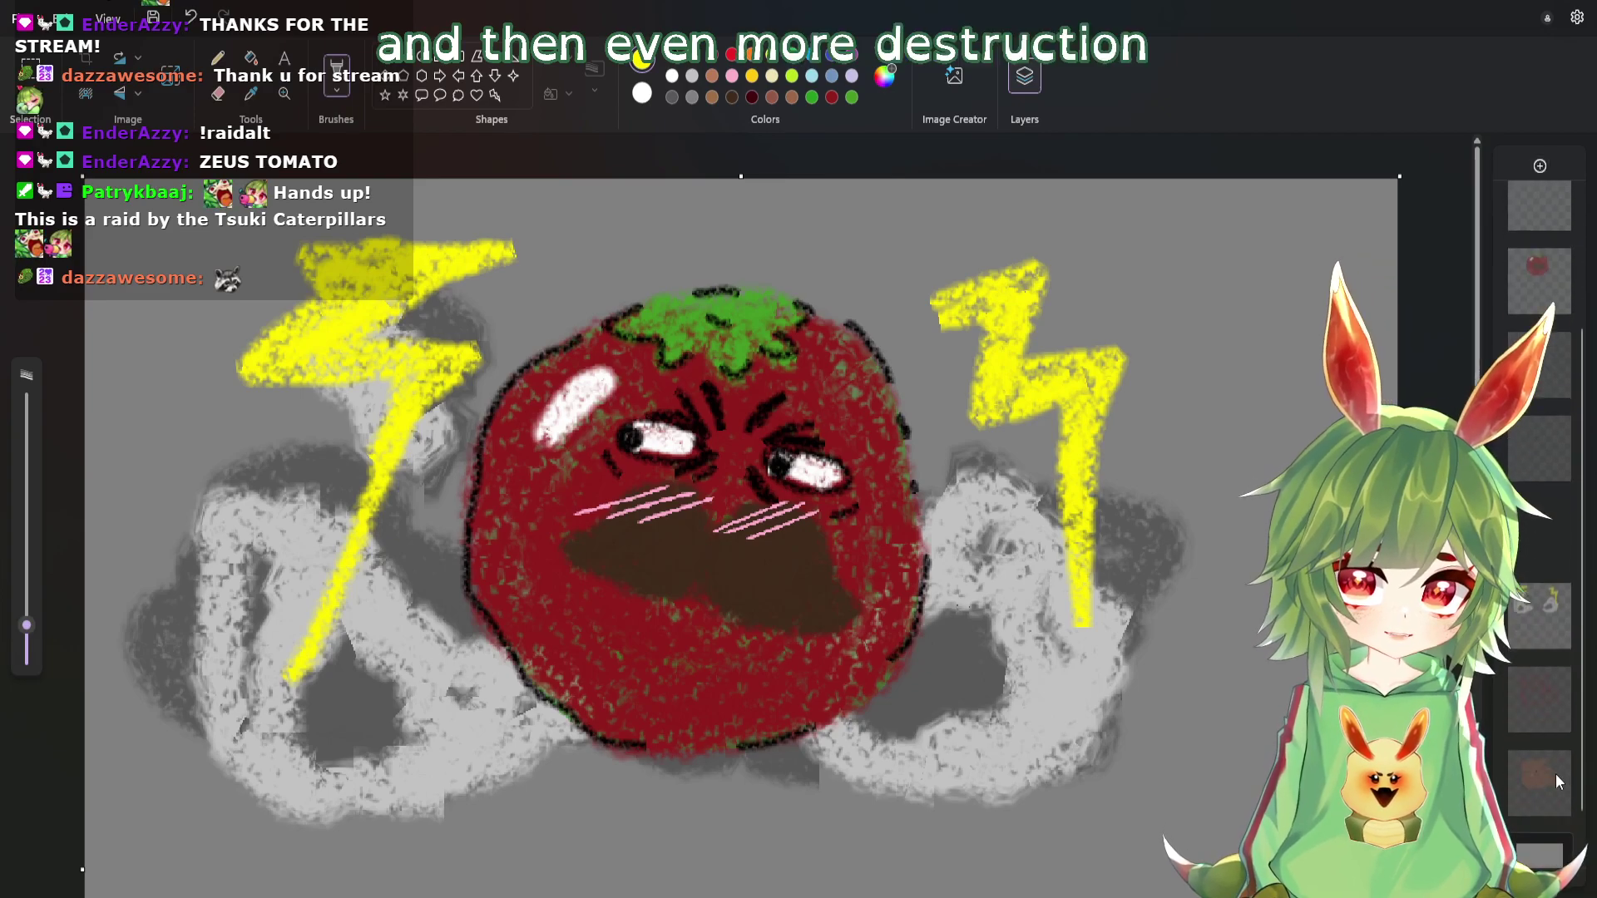
click(752, 54)
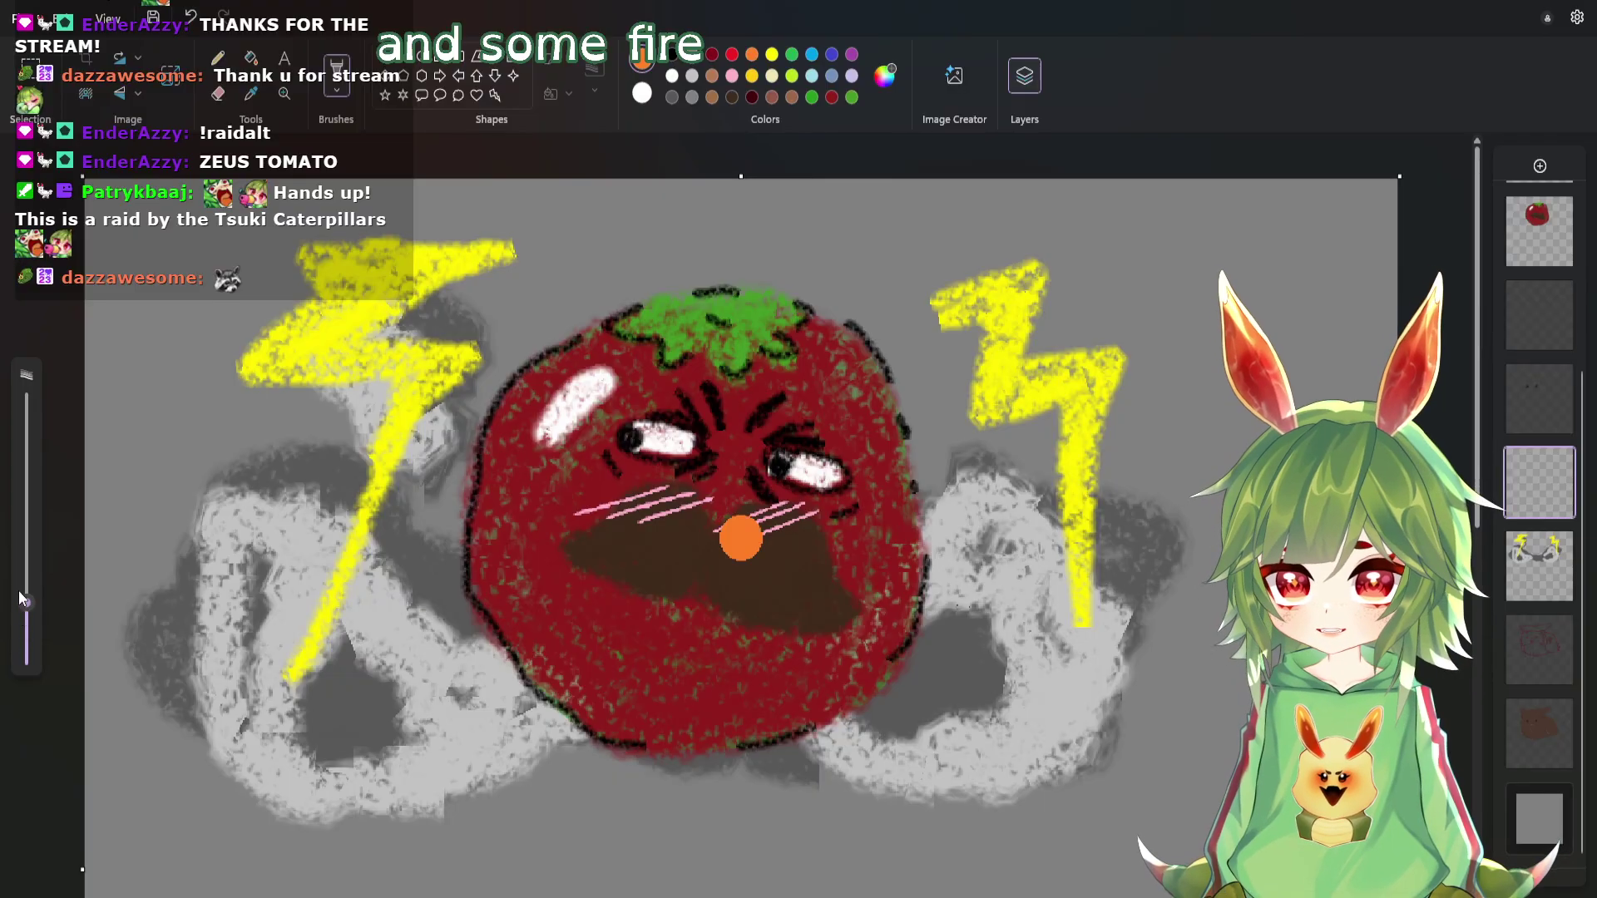
drag(23, 598, 26, 529)
drag(395, 345, 525, 526)
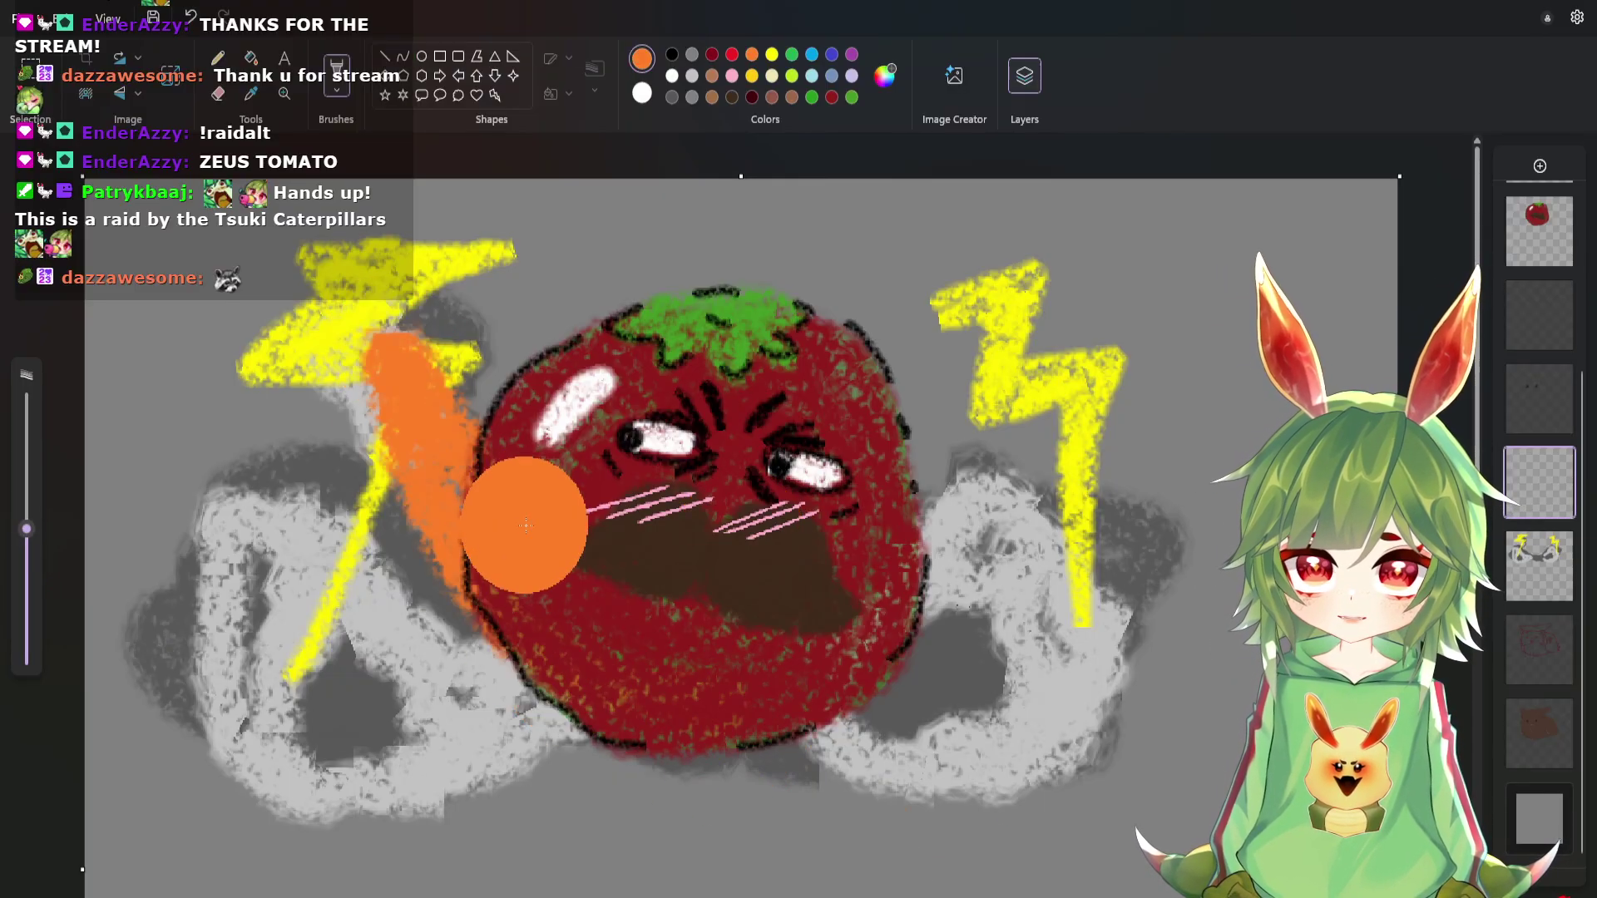
drag(549, 329, 736, 258)
mouse_move(865, 287)
mouse_down()
mouse_move(924, 435)
mouse_move(896, 530)
mouse_move(945, 570)
mouse_up()
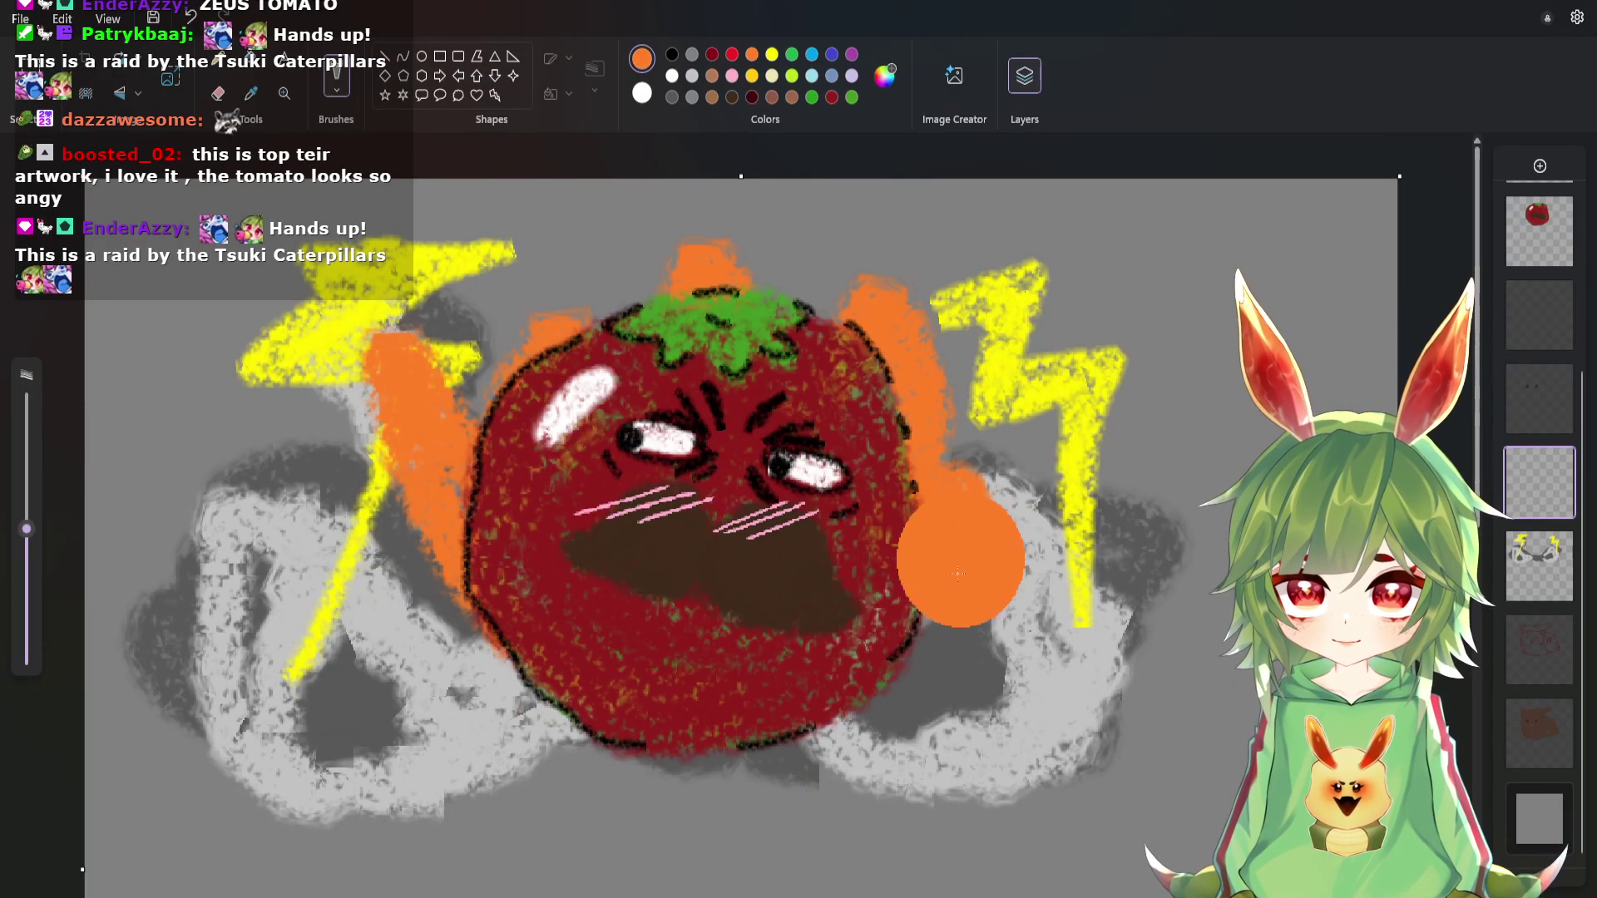
Brush red flame accents close to both sides of the tomato on the fire layer.
click(732, 55)
click(499, 520)
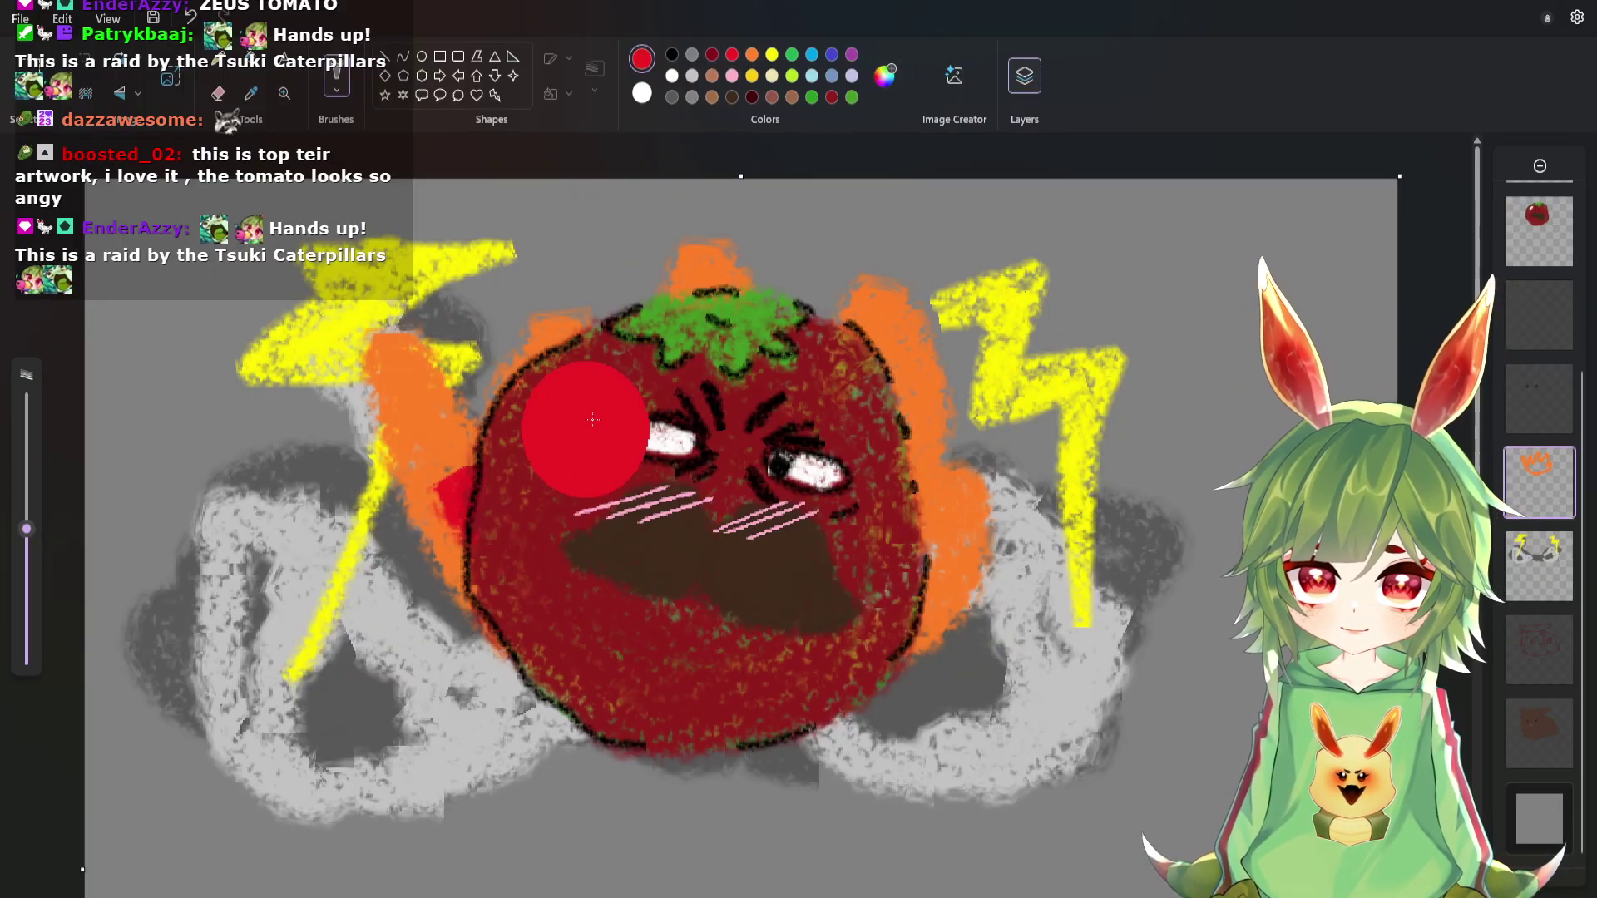
mouse_move(866, 498)
mouse_down()
mouse_move(873, 557)
mouse_move(938, 546)
mouse_up()
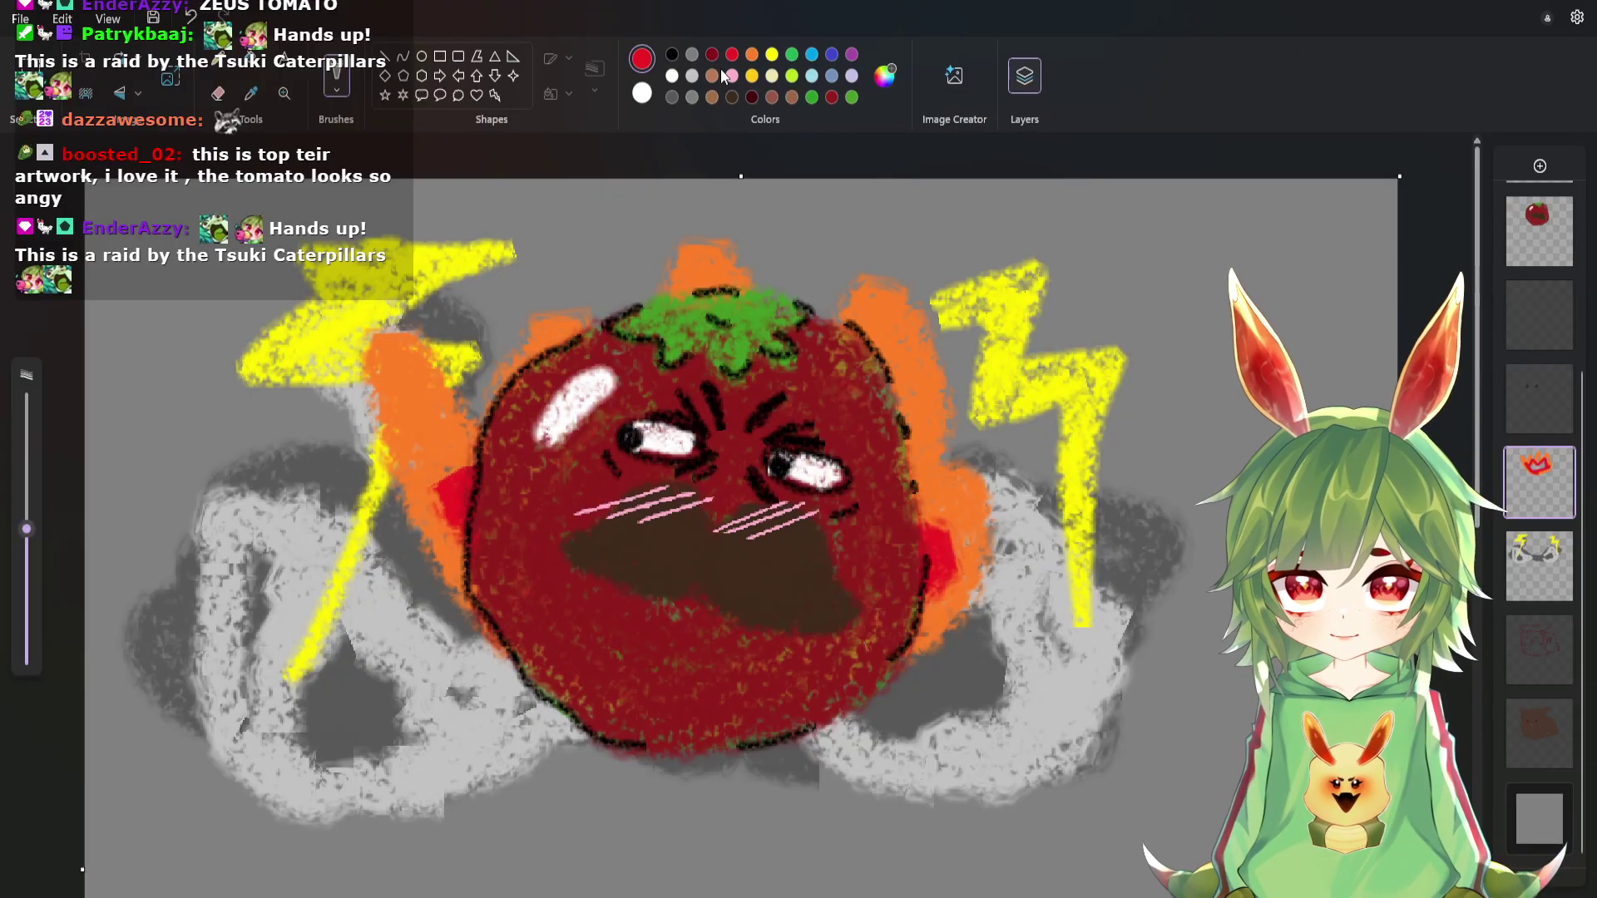
click(772, 54)
drag(596, 345, 378, 358)
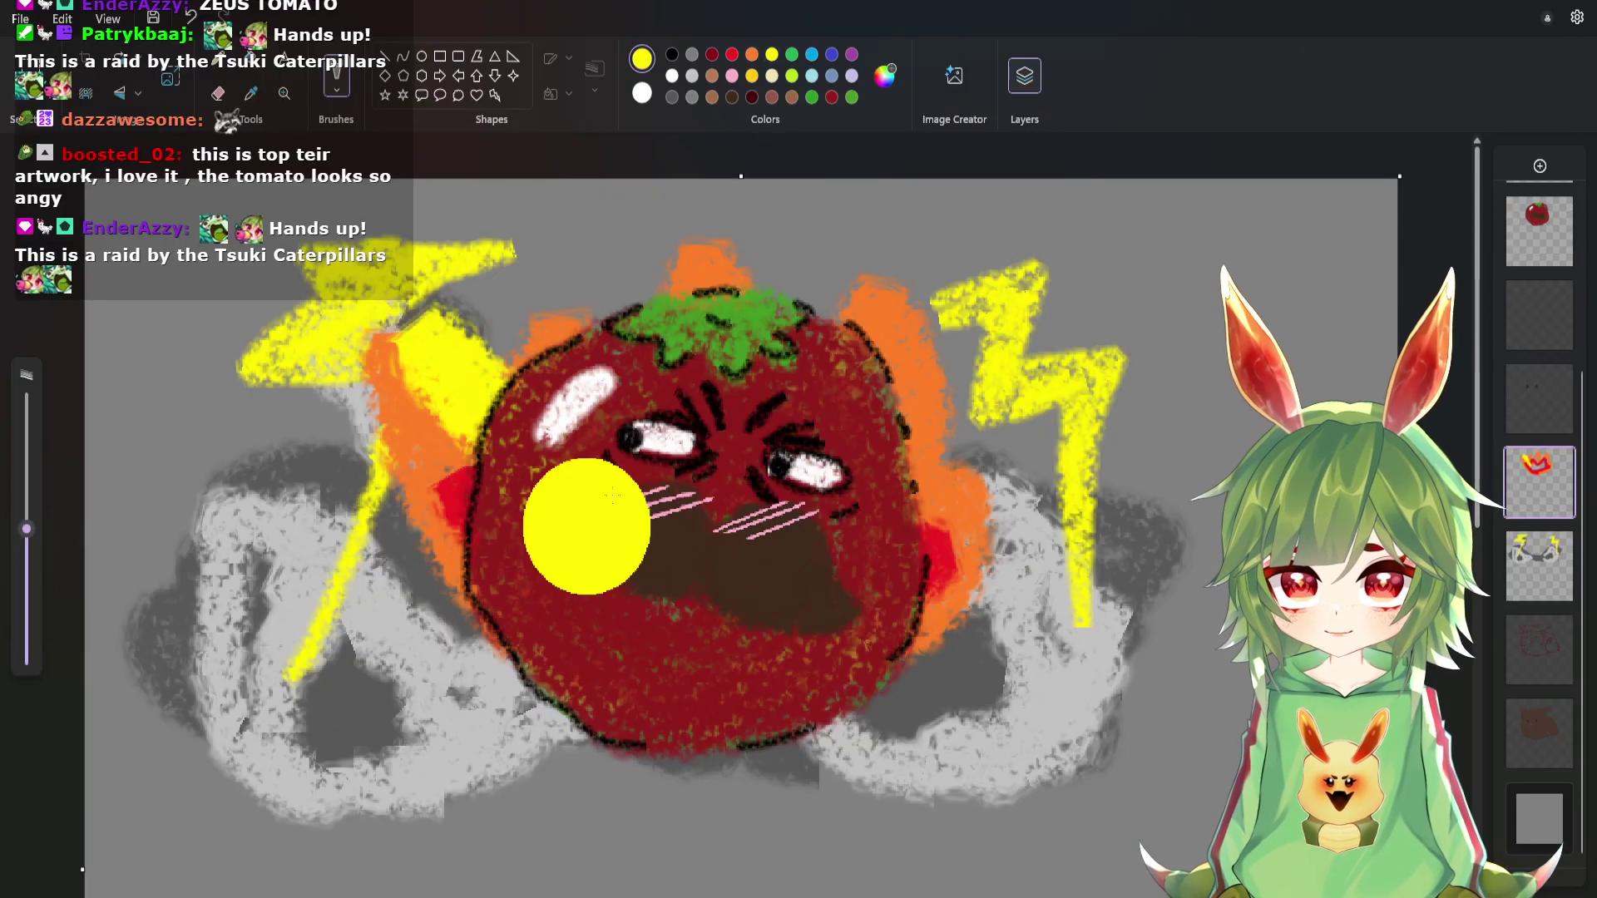
click(193, 14)
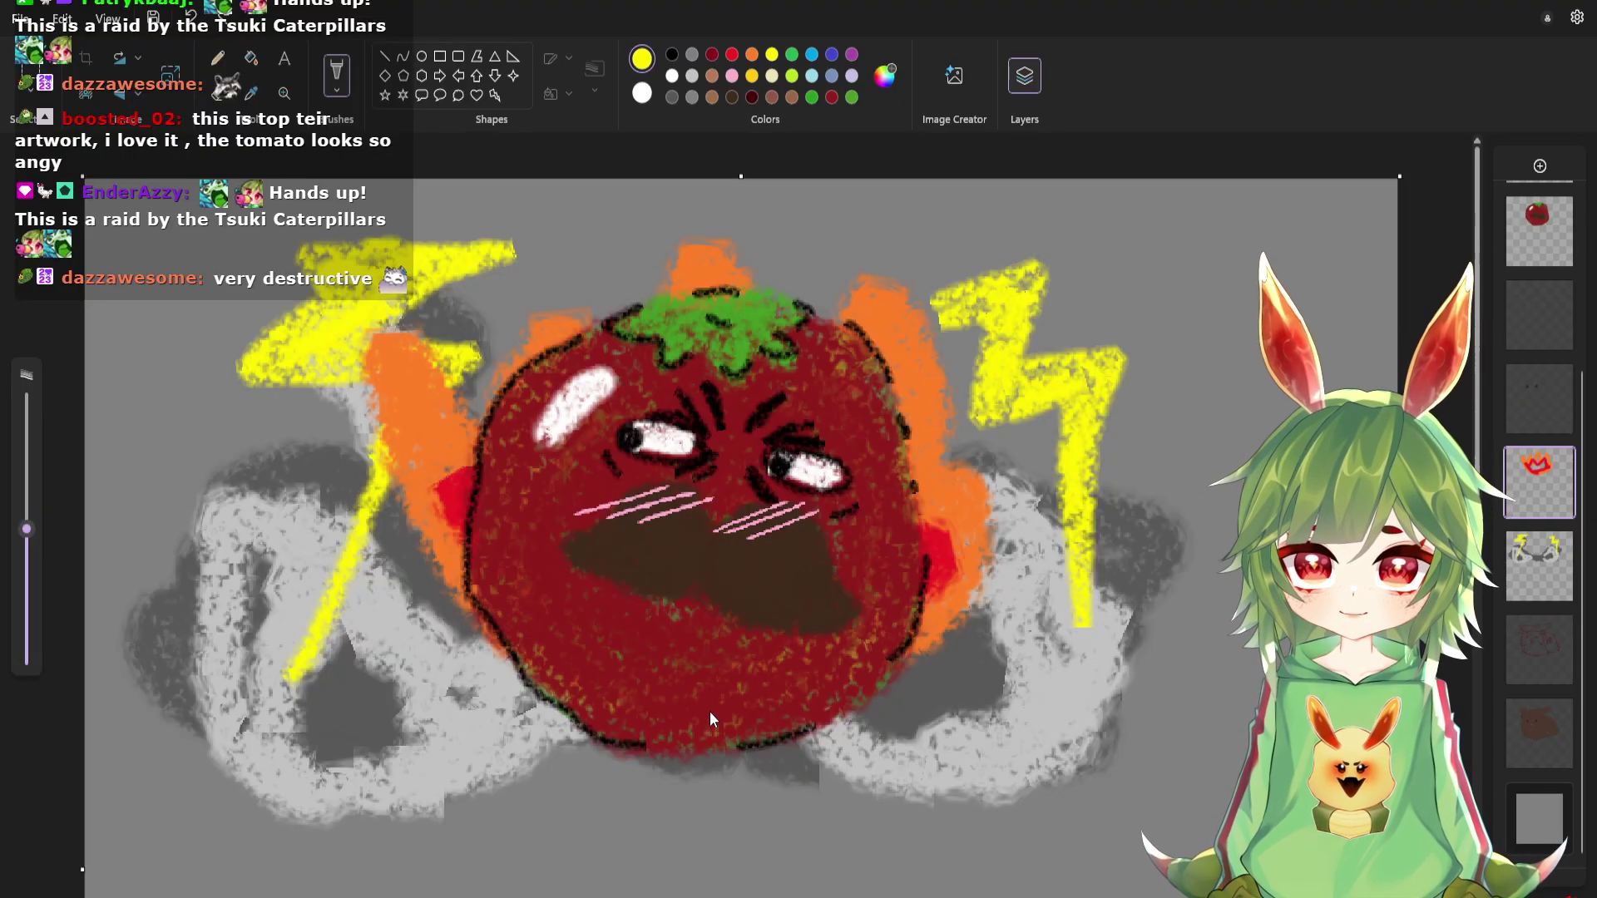
Brush large golden-yellow flames above and beside the tomato, and move the fire layer beneath the cloud and lightning layer.
mouse_move(549, 212)
mouse_down()
mouse_move(499, 356)
mouse_move(446, 375)
mouse_move(283, 244)
mouse_move(481, 641)
mouse_move(571, 278)
mouse_move(674, 229)
mouse_up()
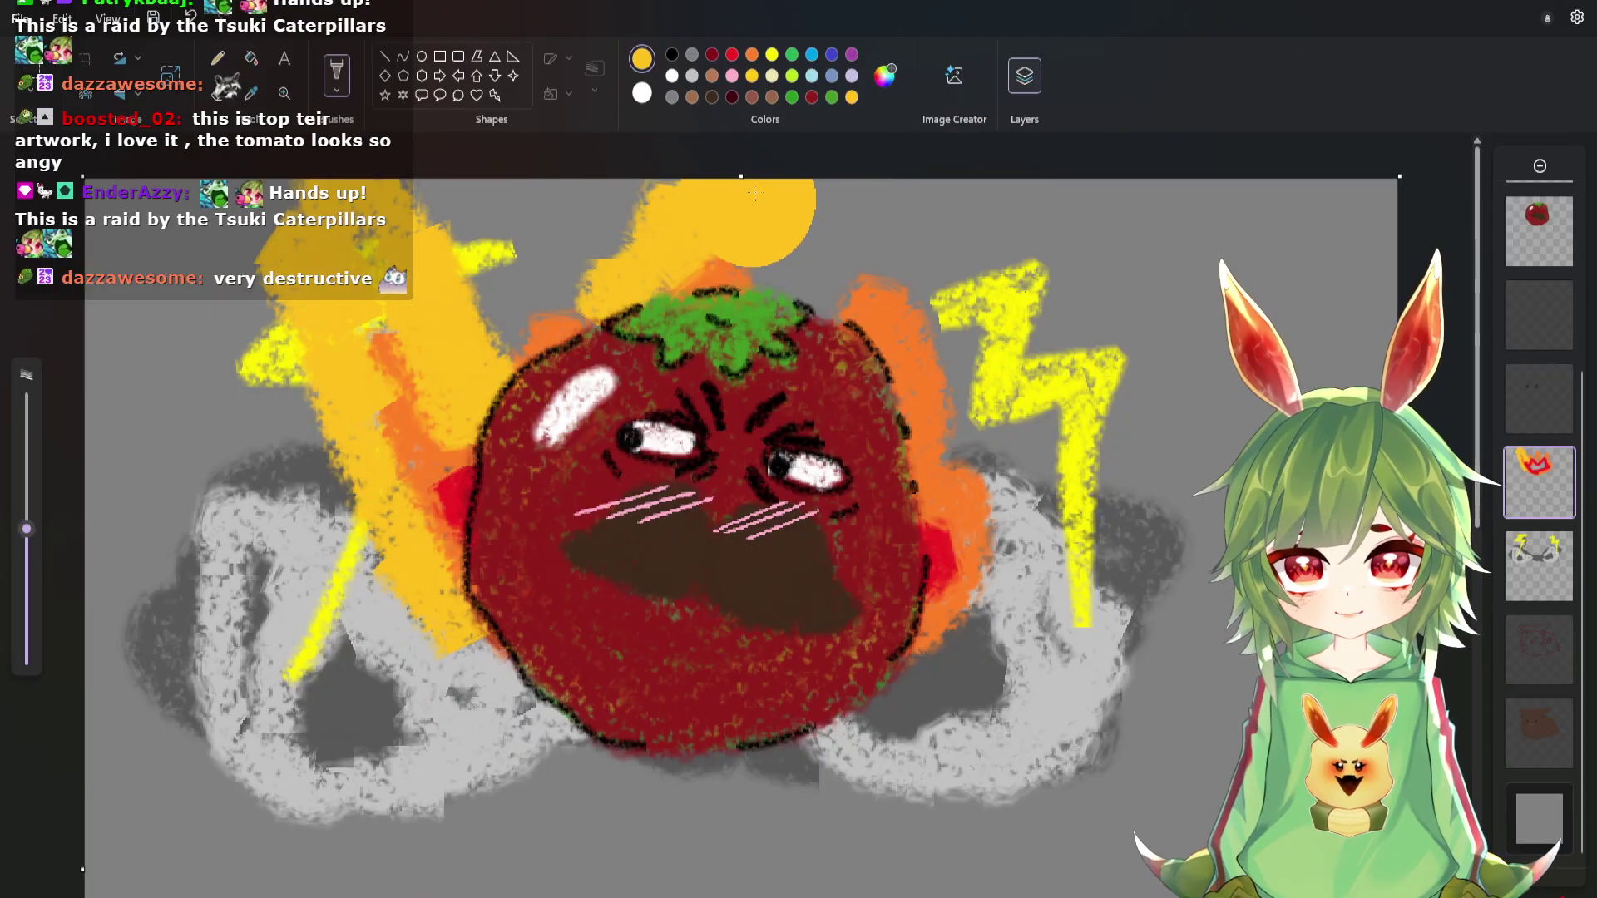
mouse_move(755, 194)
mouse_down()
mouse_move(857, 233)
mouse_move(924, 308)
mouse_move(1007, 463)
mouse_up()
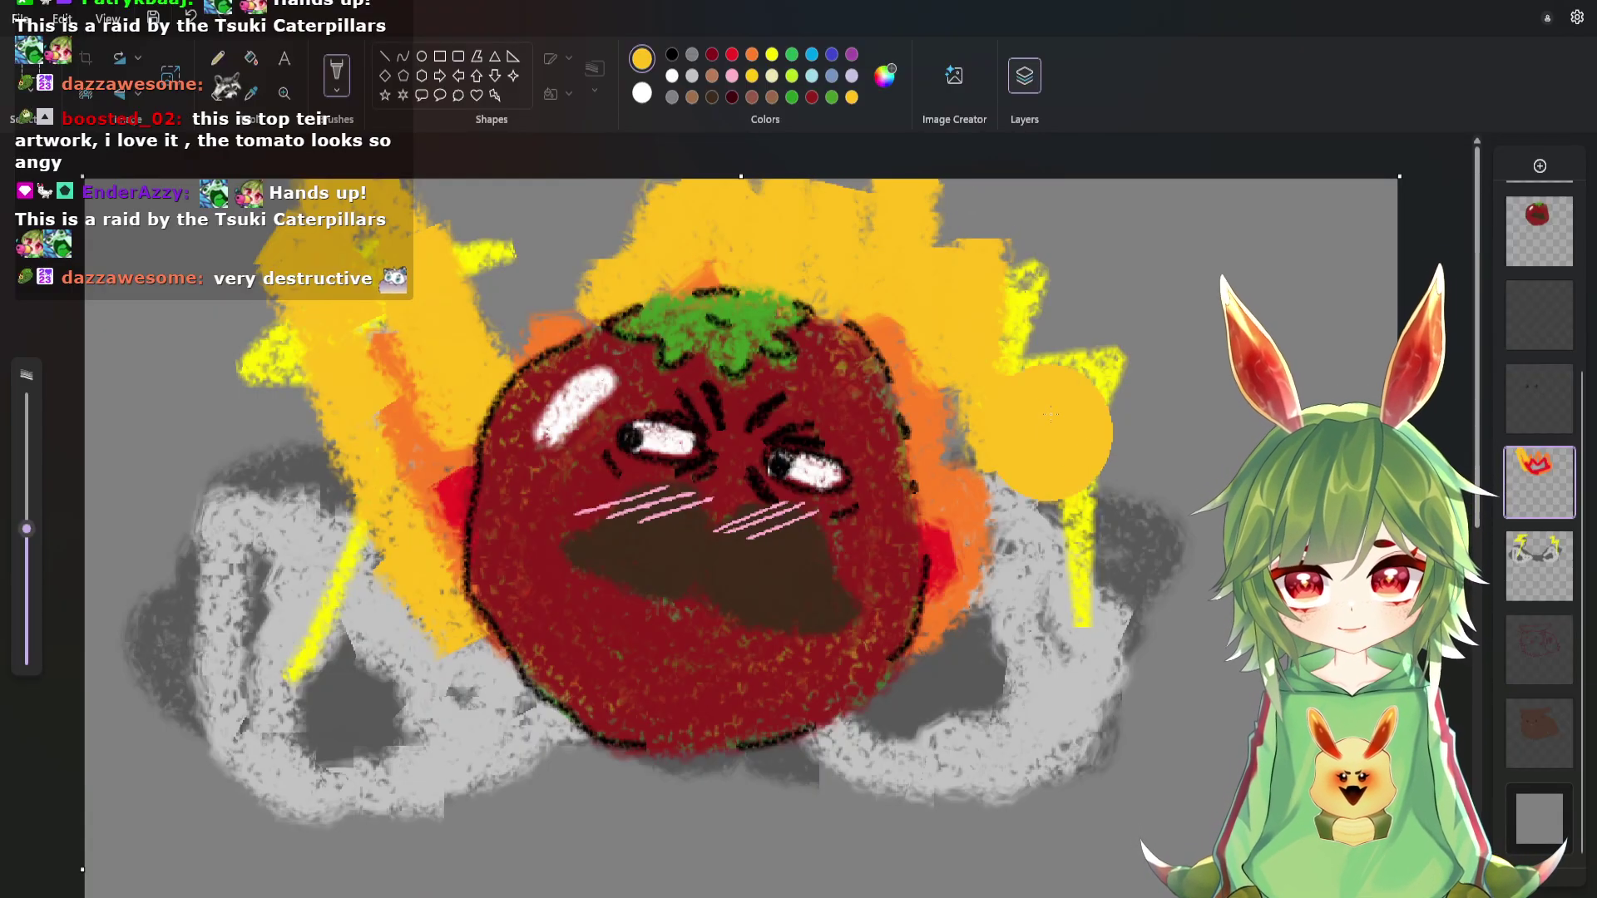
mouse_move(1050, 414)
mouse_down()
mouse_move(946, 301)
mouse_move(986, 450)
mouse_up()
drag(948, 580, 484, 387)
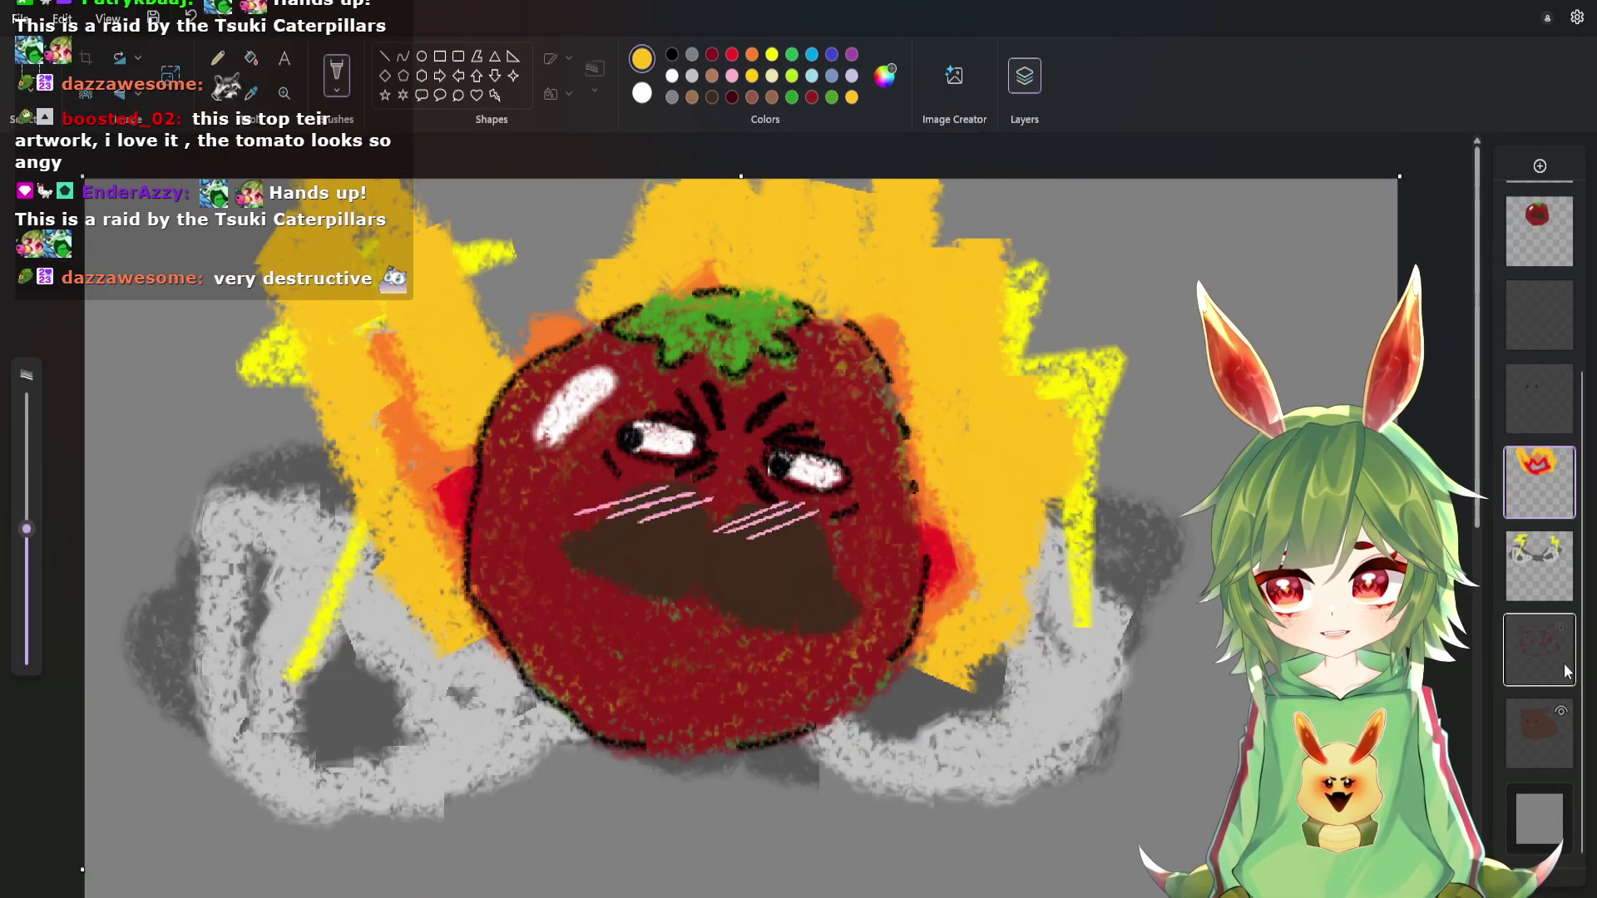
drag(1559, 520, 1555, 582)
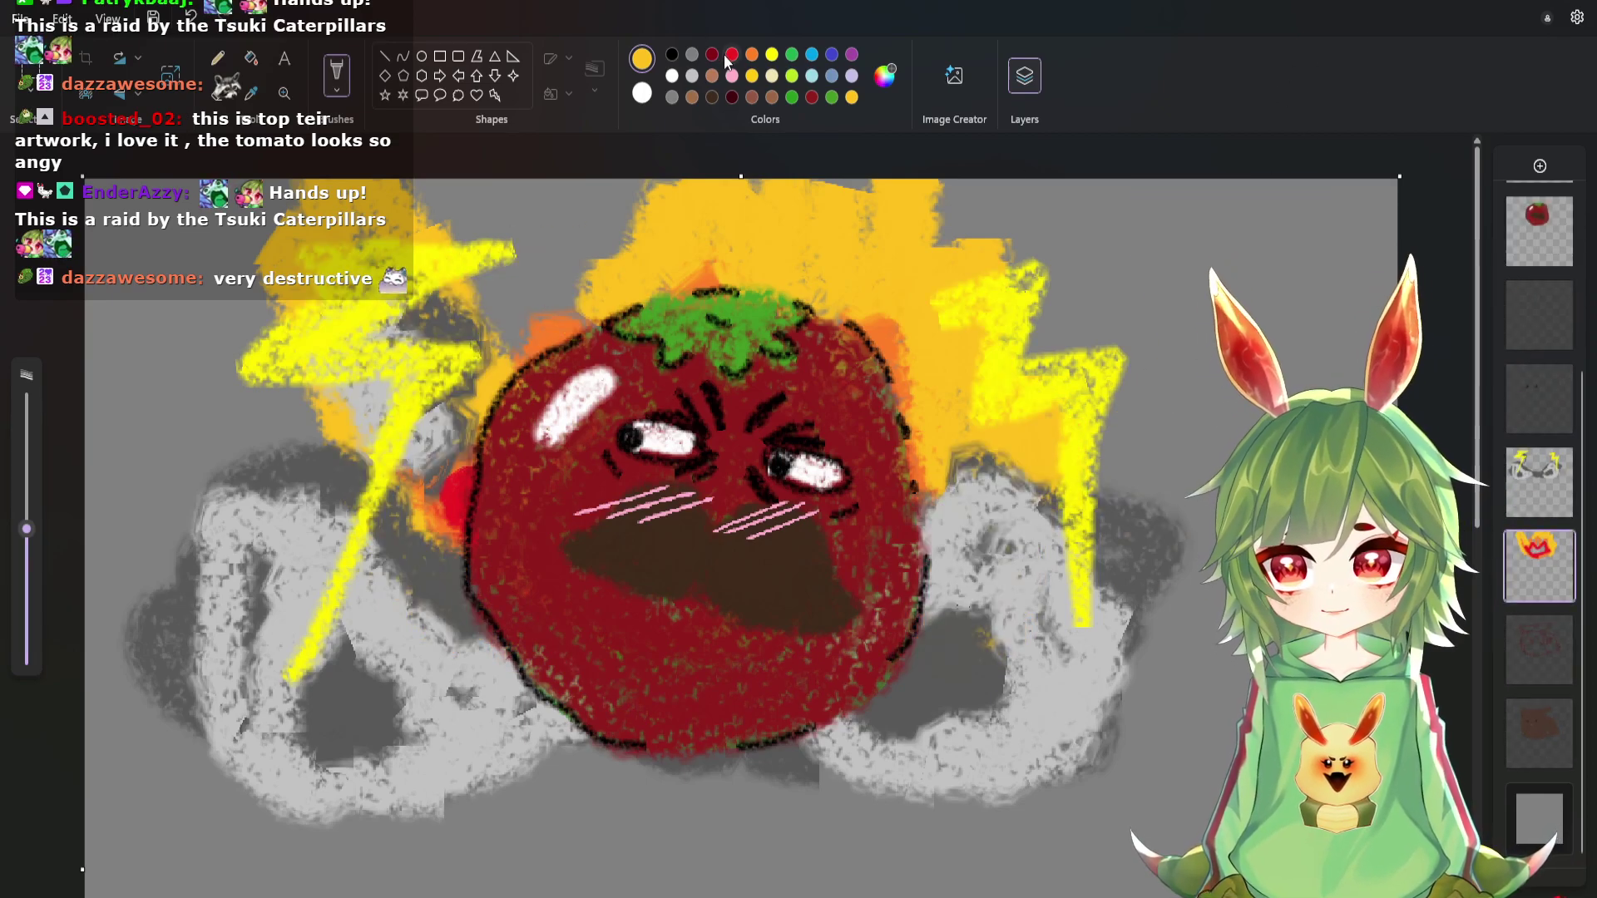
Brush red flames along the tomato's upper edge and orange flames around them over the golden fire.
mouse_move(549, 333)
mouse_down()
mouse_move(606, 392)
mouse_move(884, 321)
mouse_move(827, 528)
mouse_move(898, 470)
mouse_up()
click(752, 54)
mouse_move(741, 231)
mouse_down()
mouse_move(882, 242)
mouse_move(965, 443)
mouse_move(665, 233)
mouse_move(499, 291)
mouse_up()
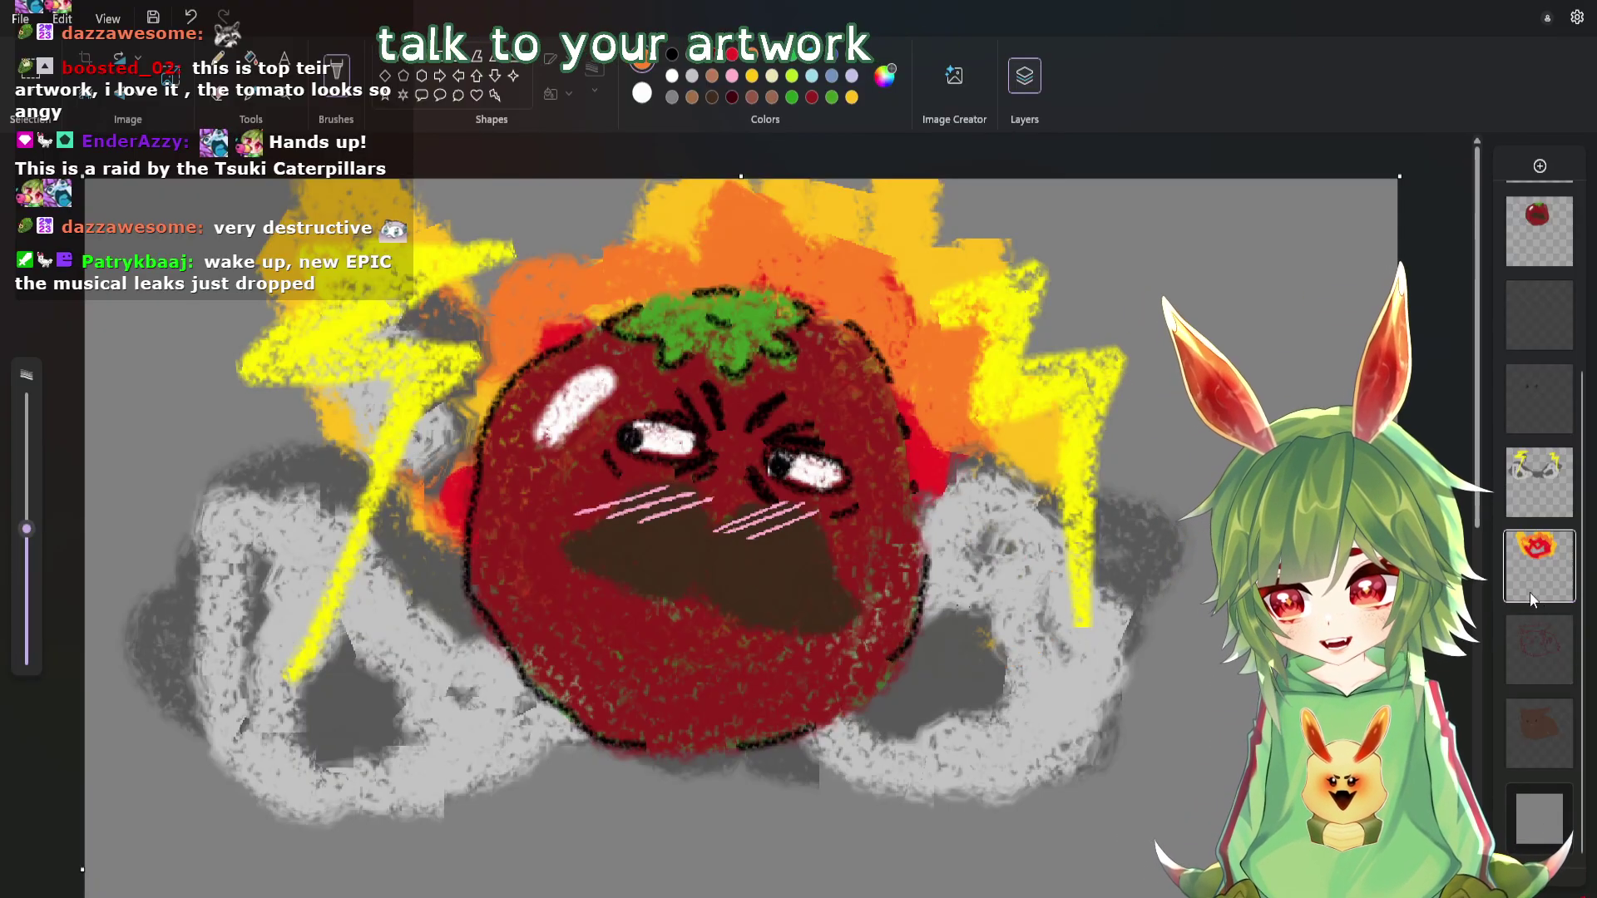
mouse_move(1538, 597)
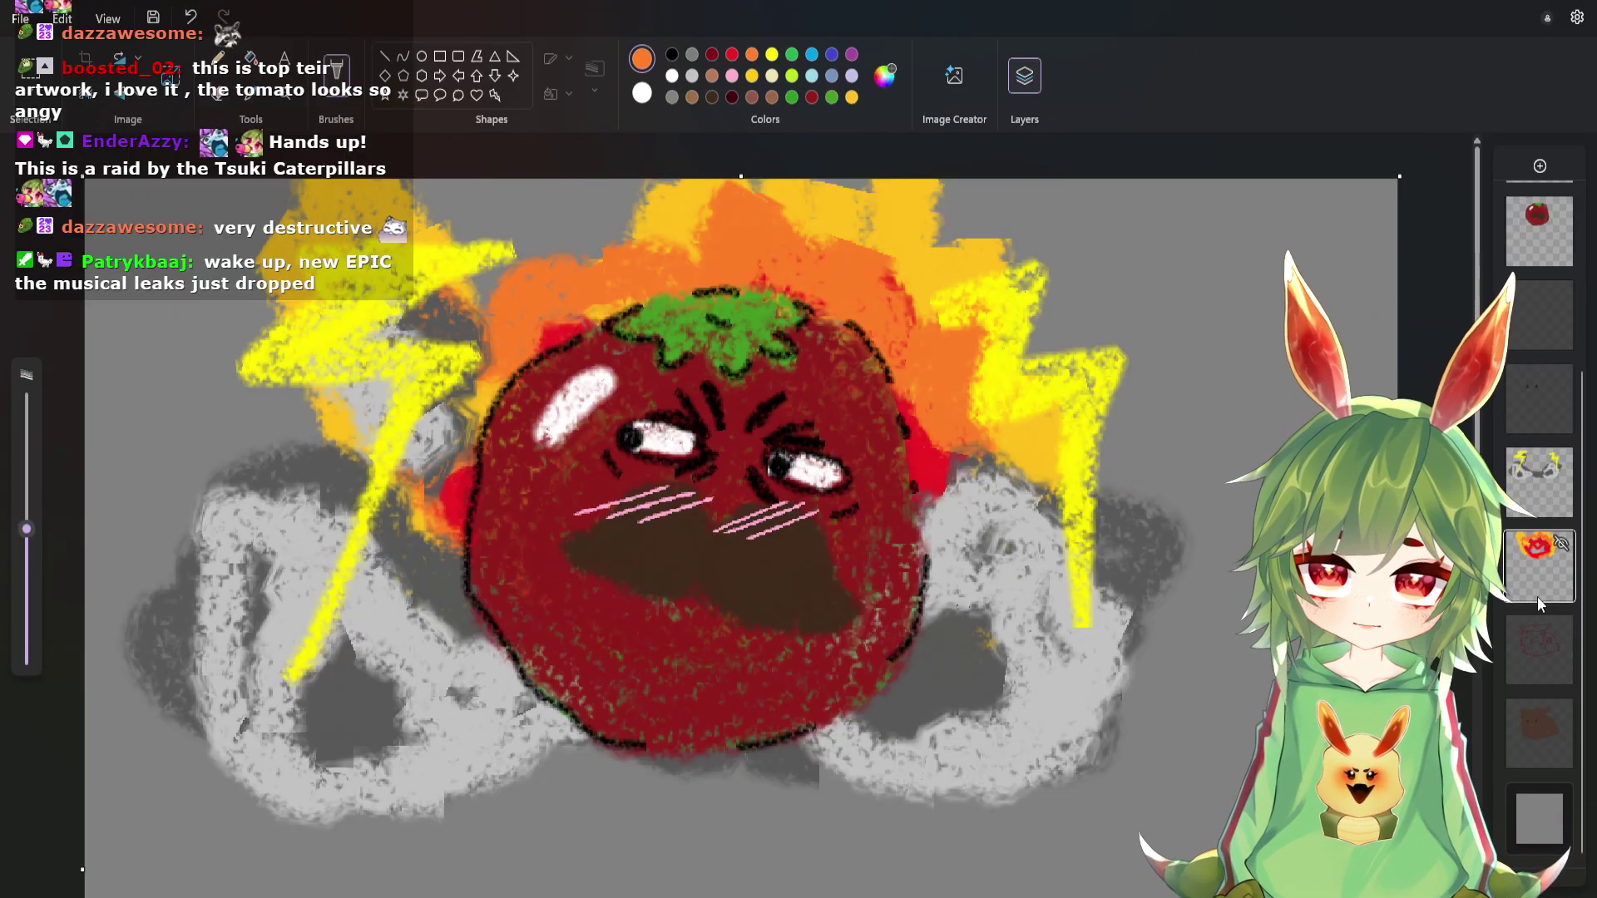
mouse_move(1528, 496)
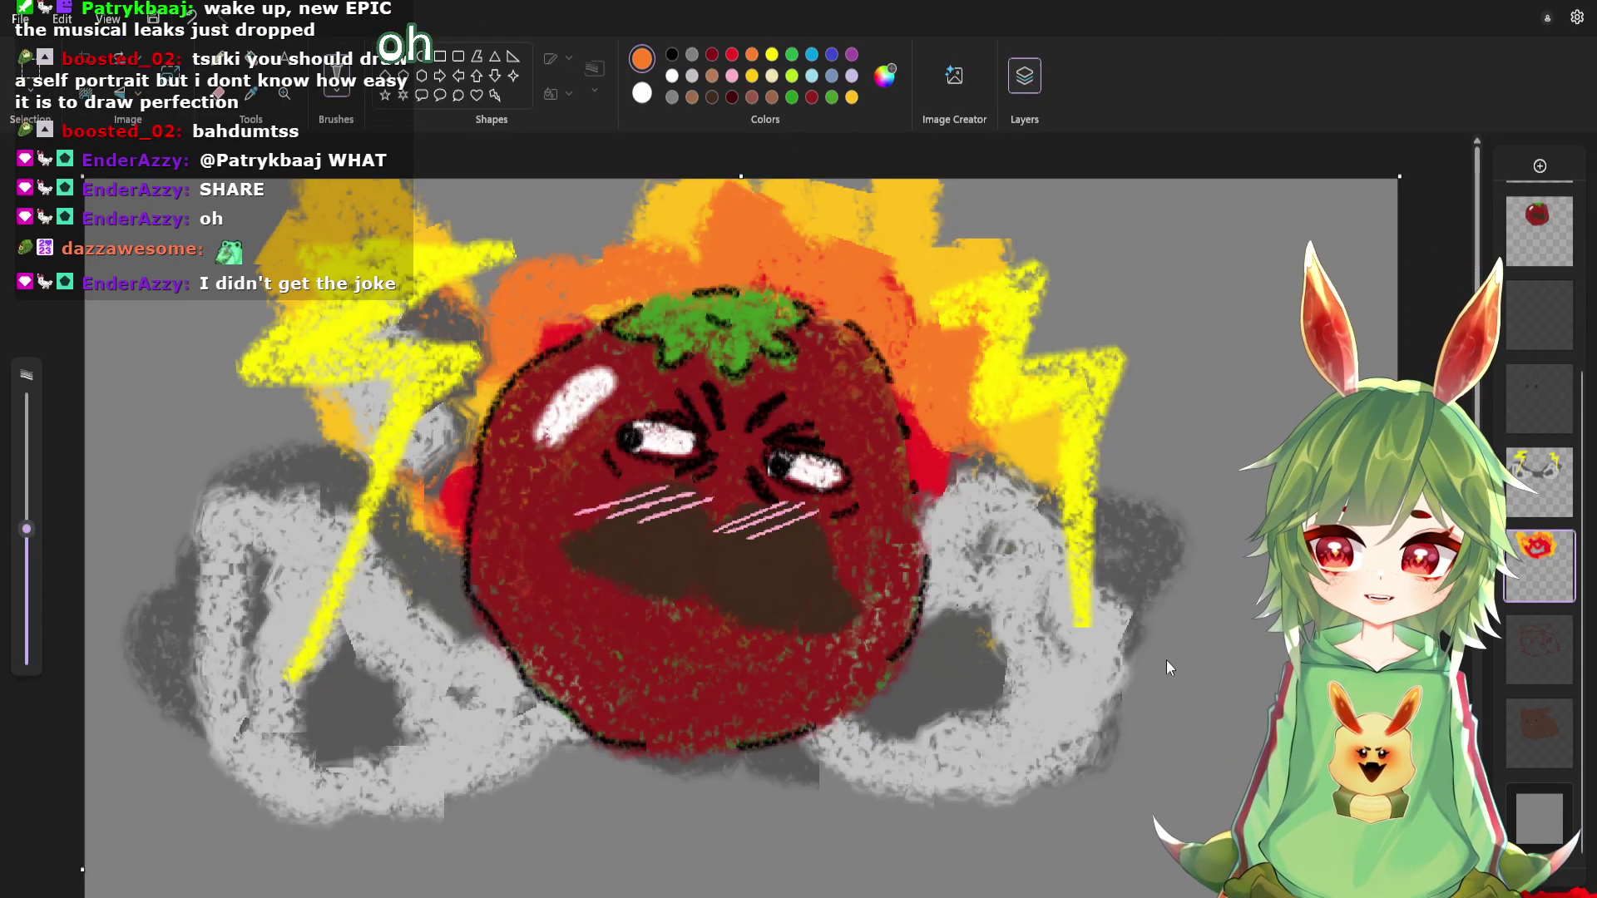
click(704, 527)
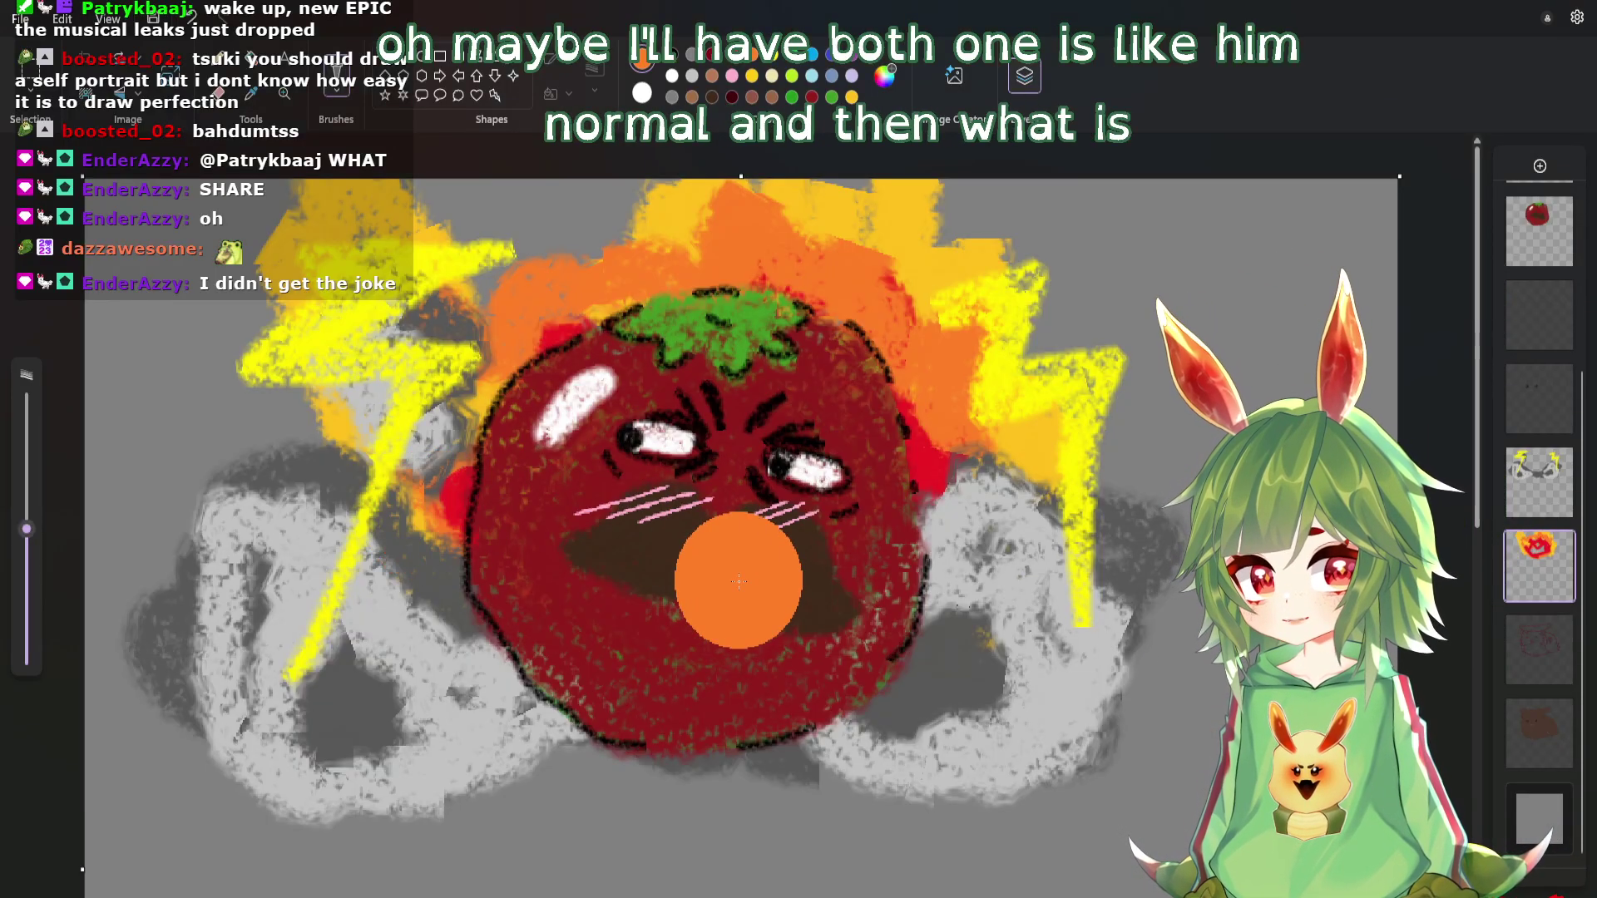